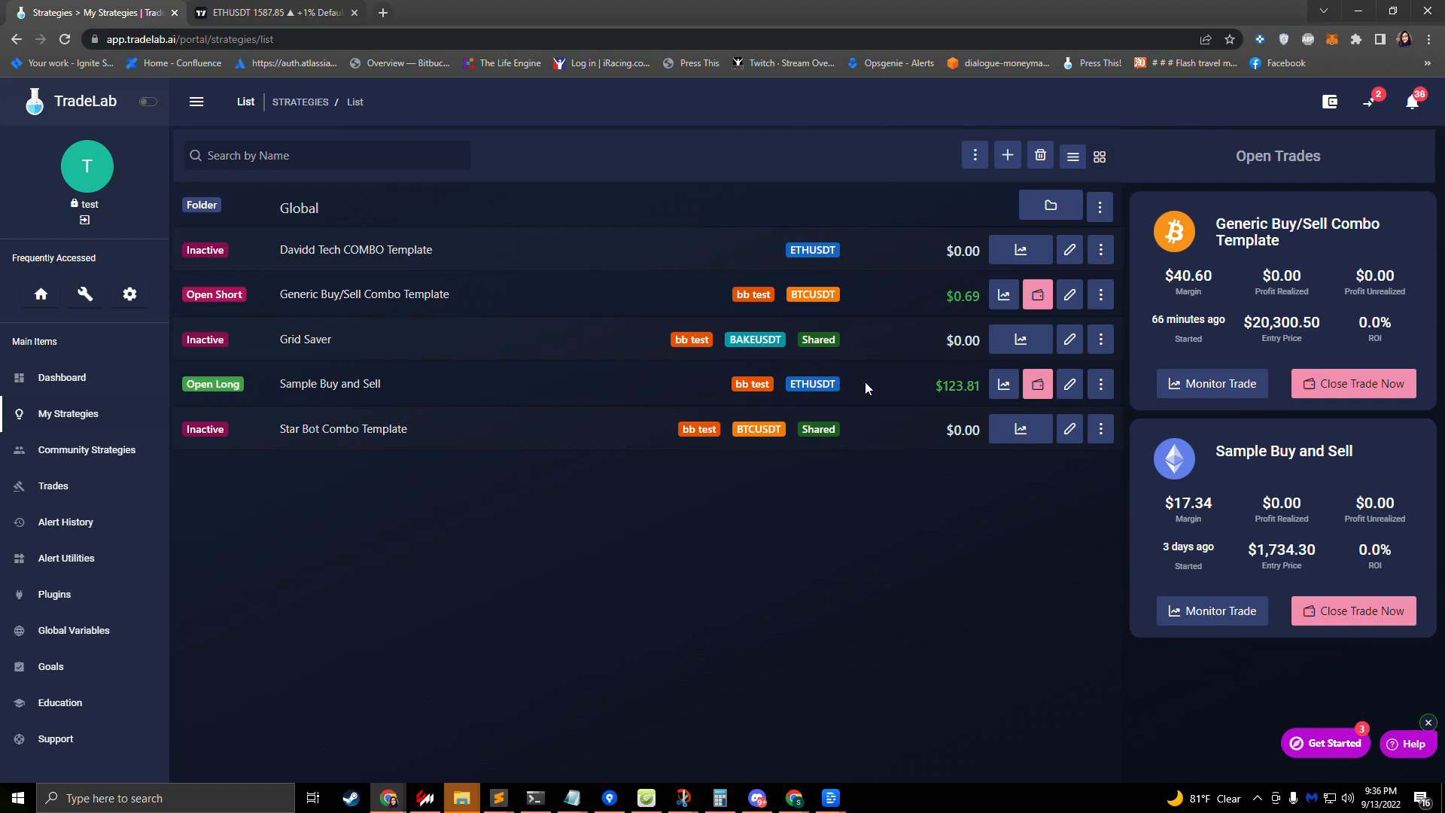
Open the Sample Buy and Sell strategy for editing and view its list of alerts.
click(1069, 385)
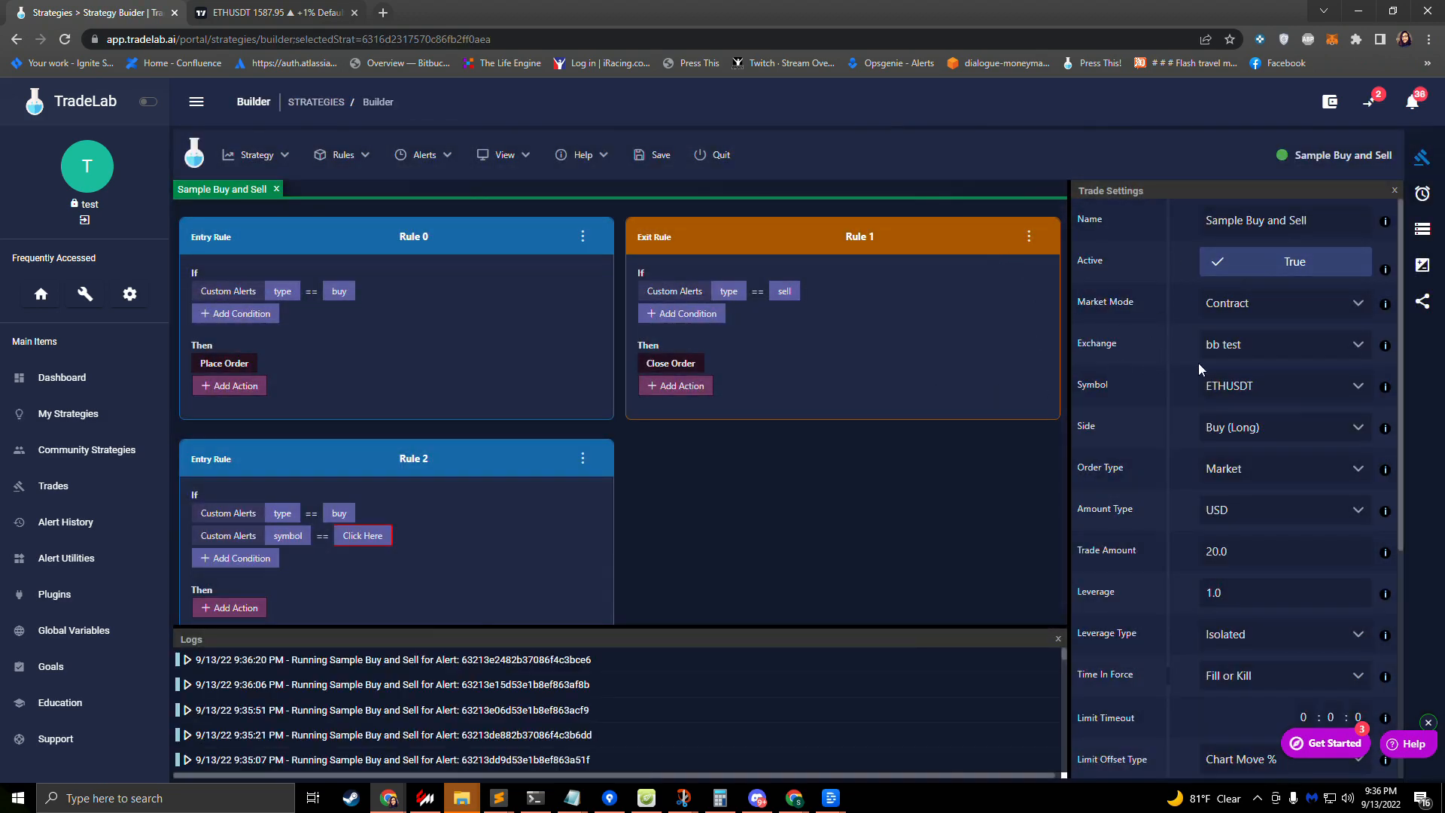
click(1428, 203)
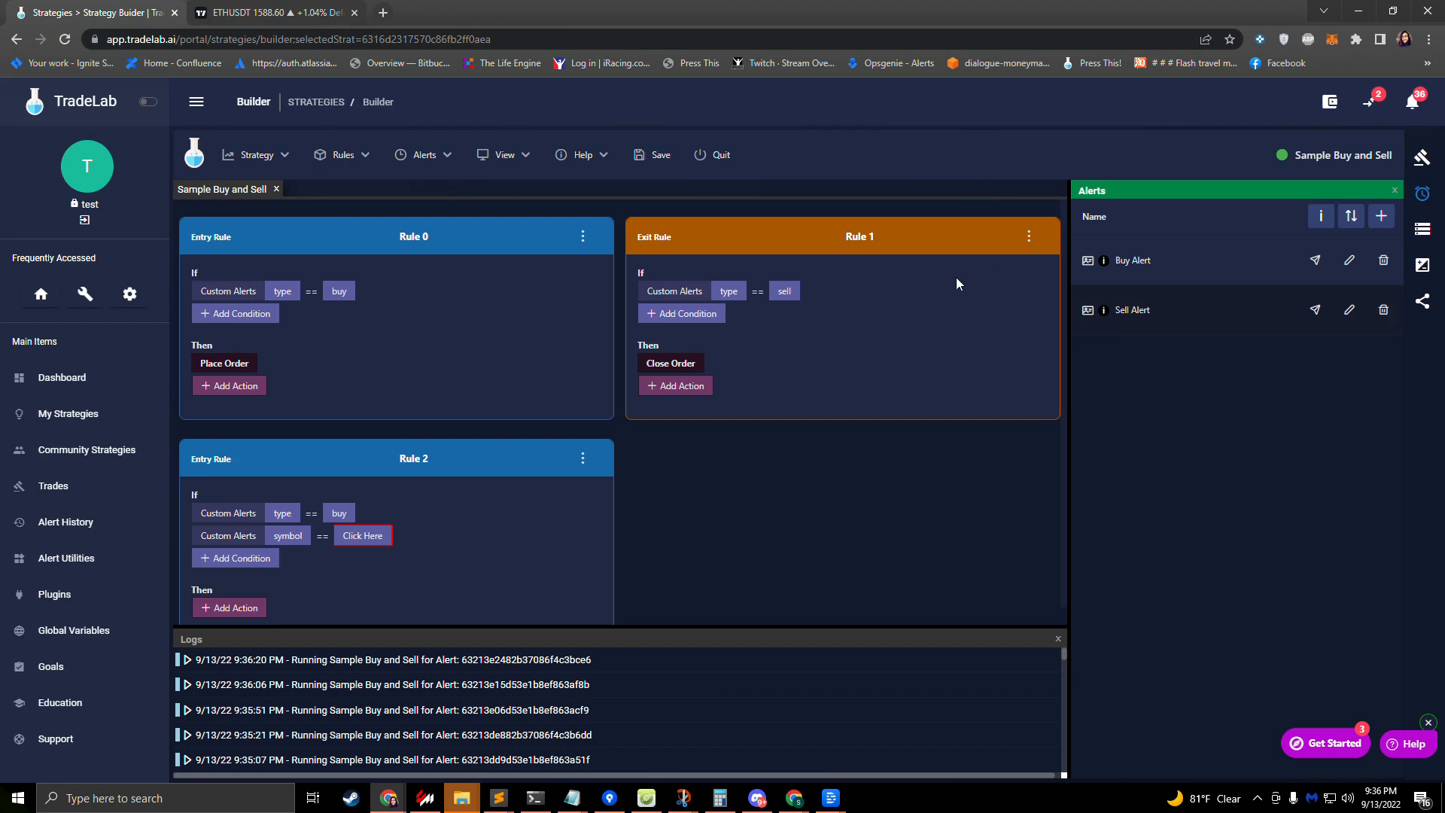
Clone the Sample Buy and Sell strategy from the strategies list and open the inactive copy for editing.
click(69, 413)
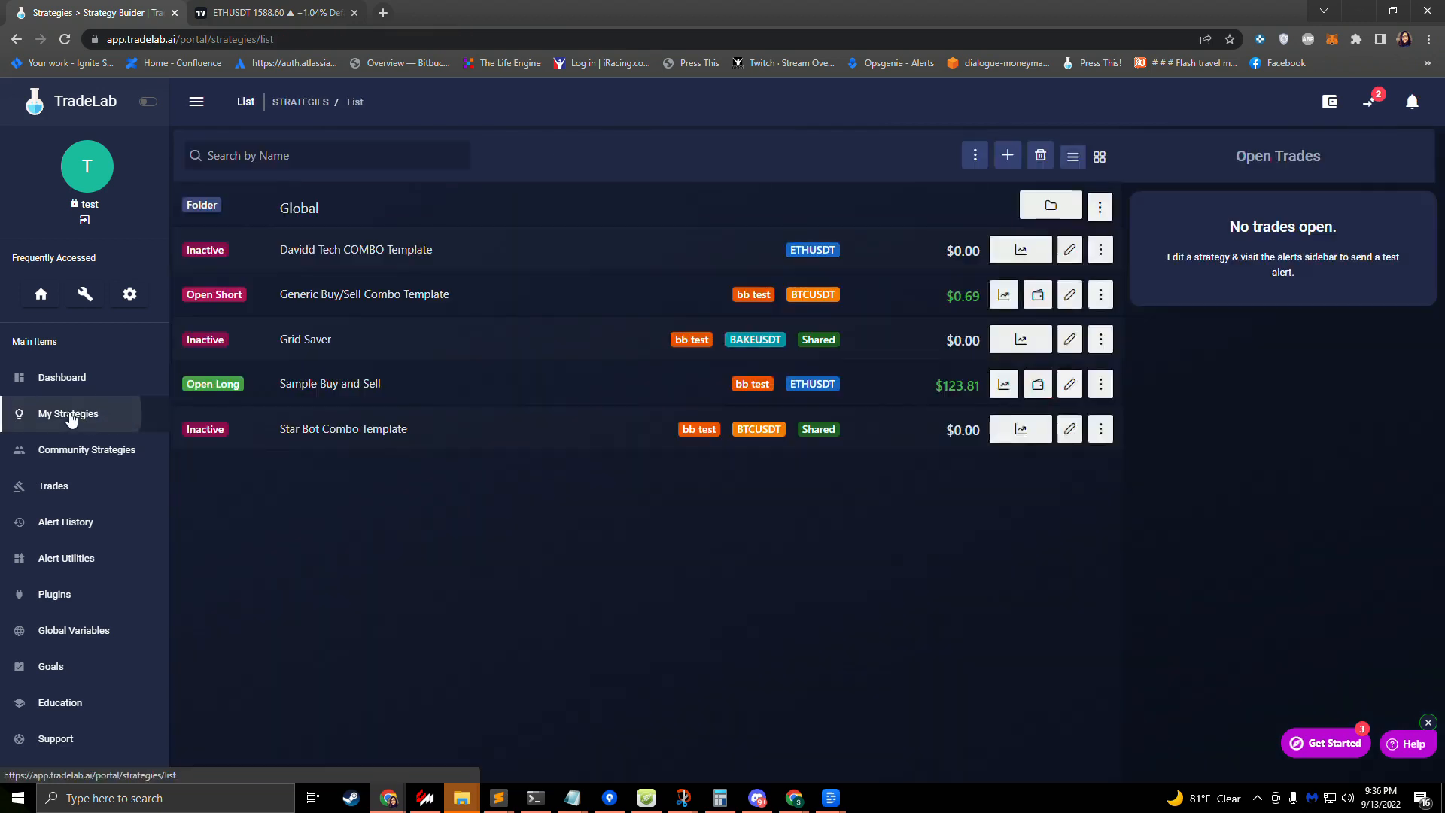
click(1100, 385)
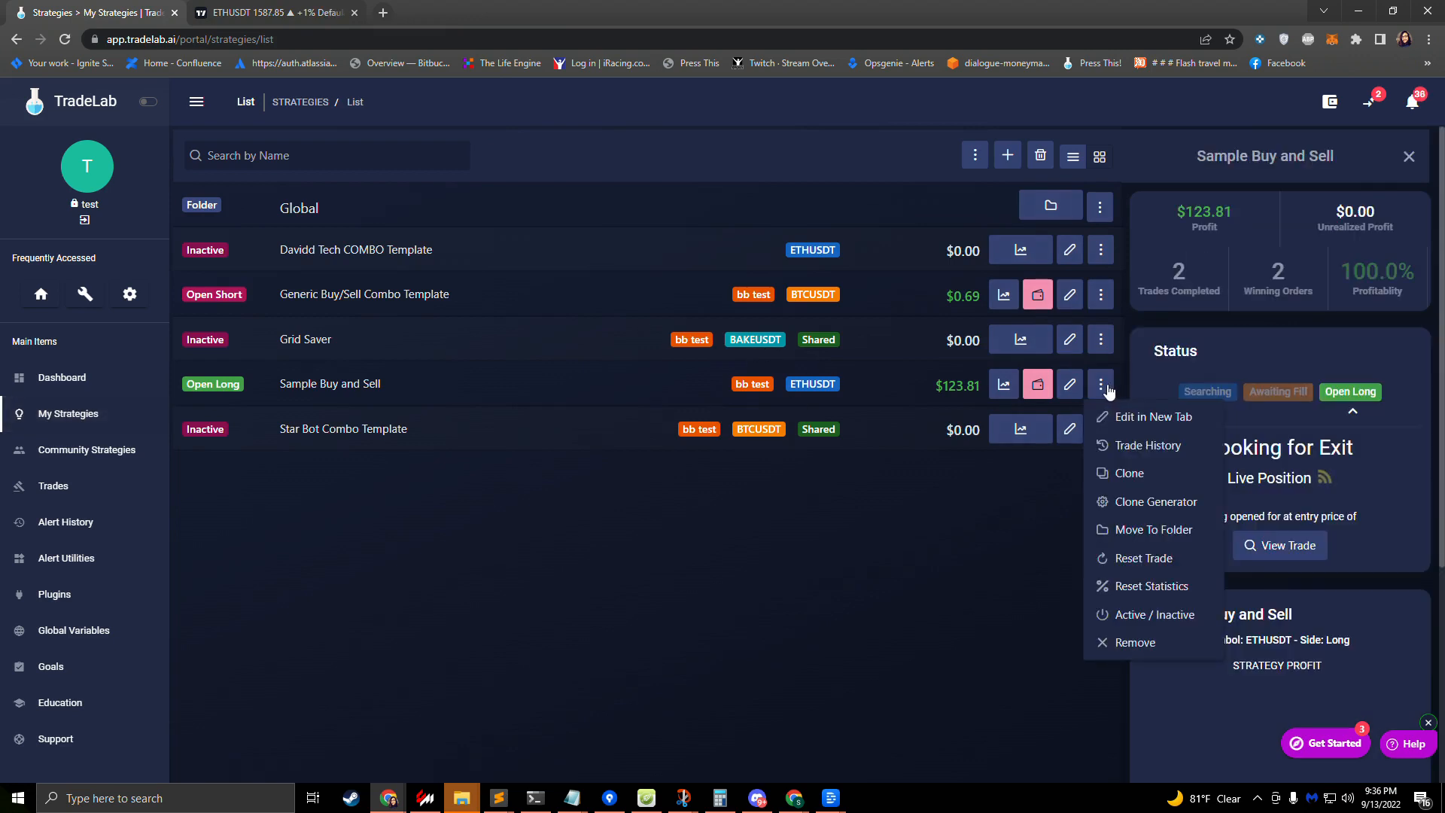
click(1142, 482)
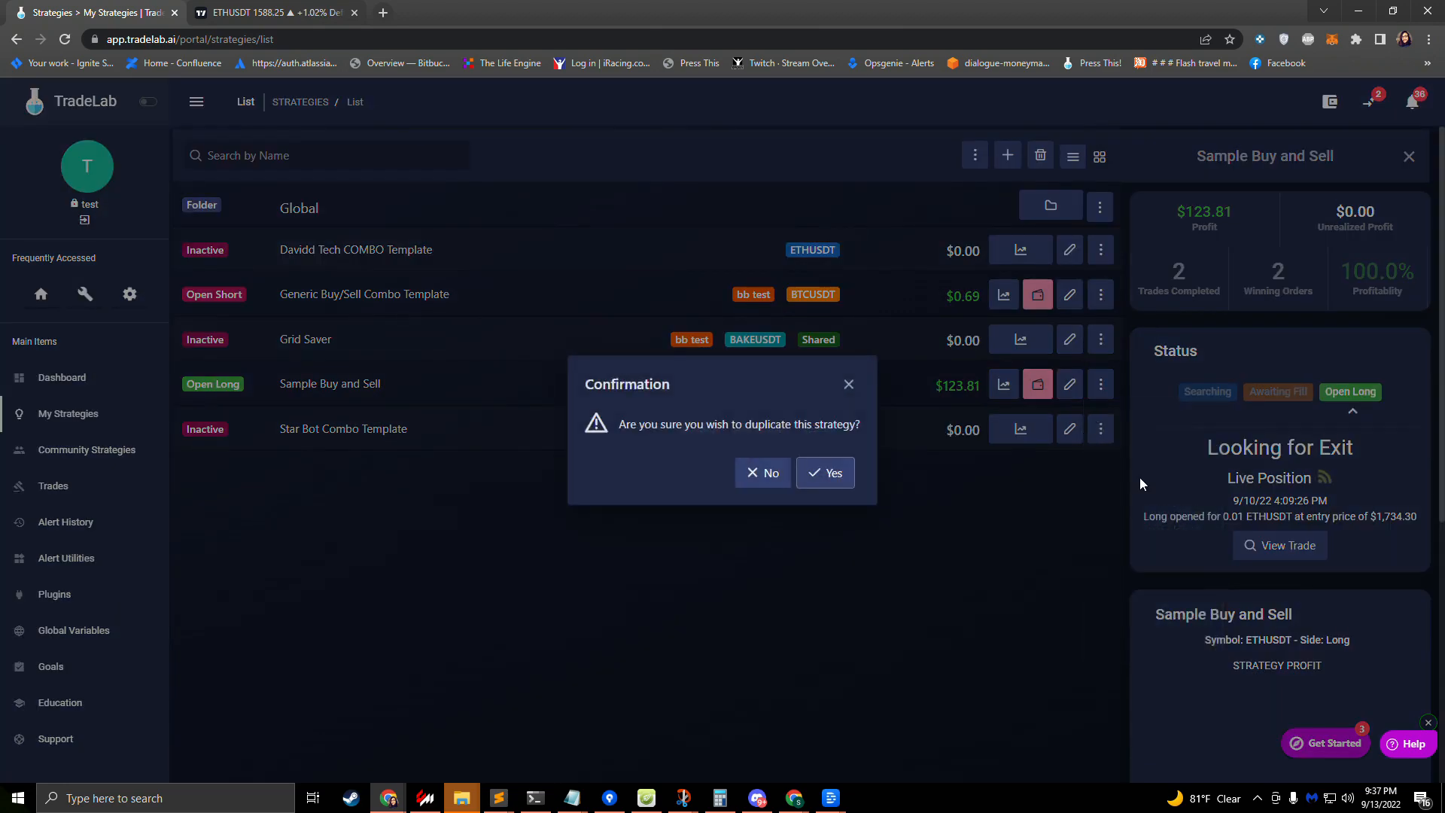
click(809, 473)
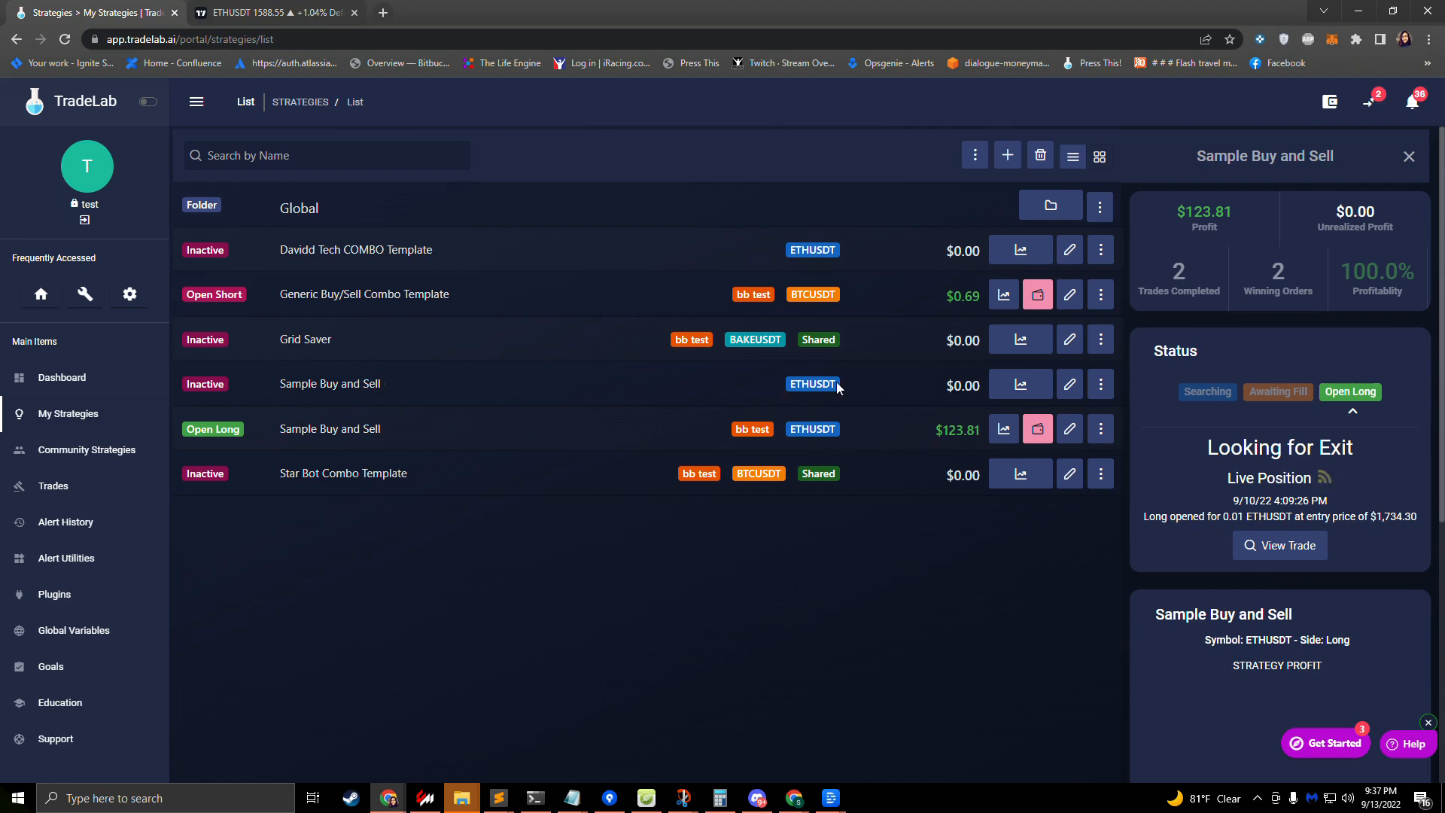
click(180, 385)
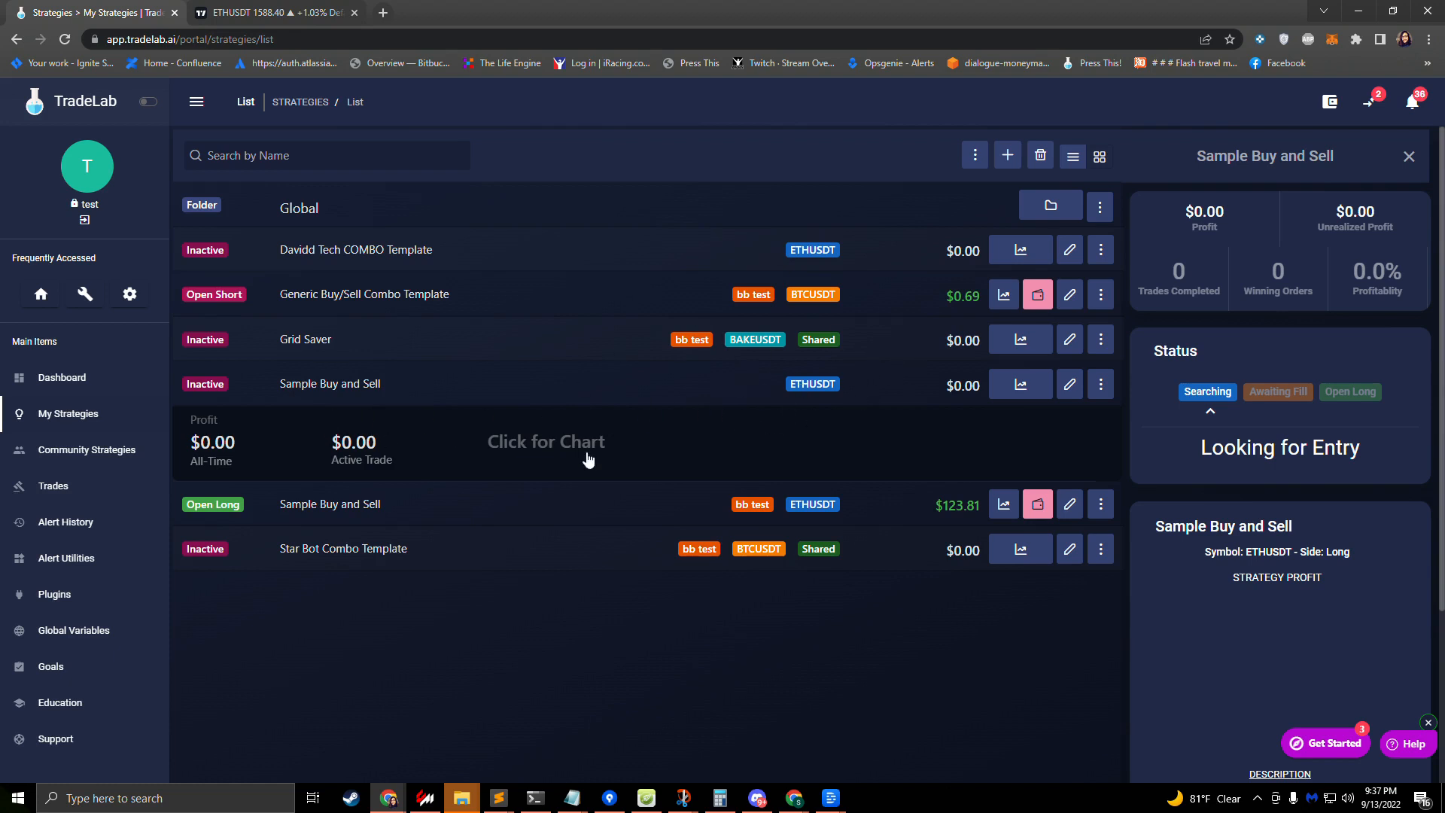
click(1067, 384)
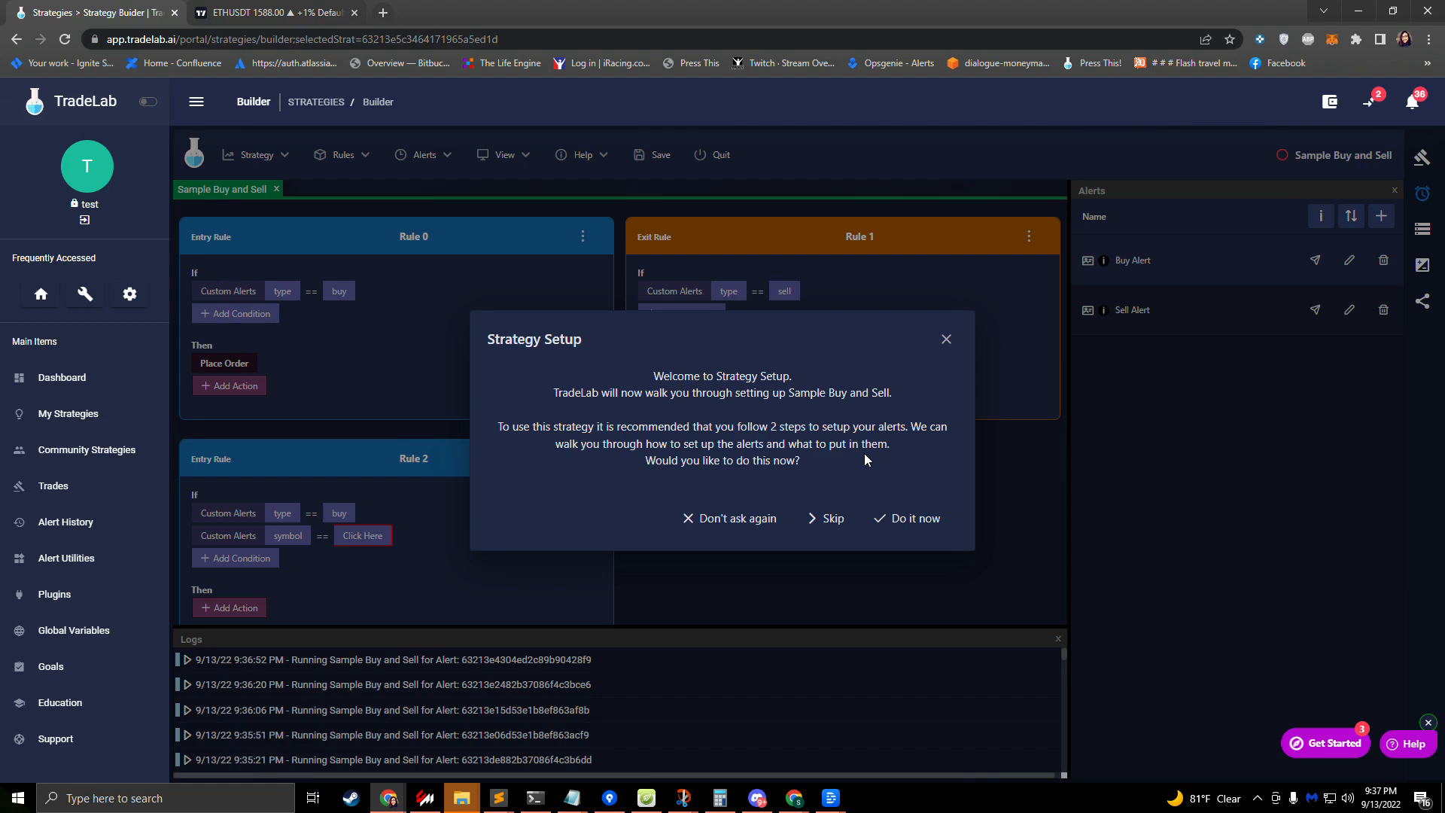
Switch to TradingView, show the alerts list and look at the alert creation form for ETHUSDT, then view the Crypto Screener.
click(295, 18)
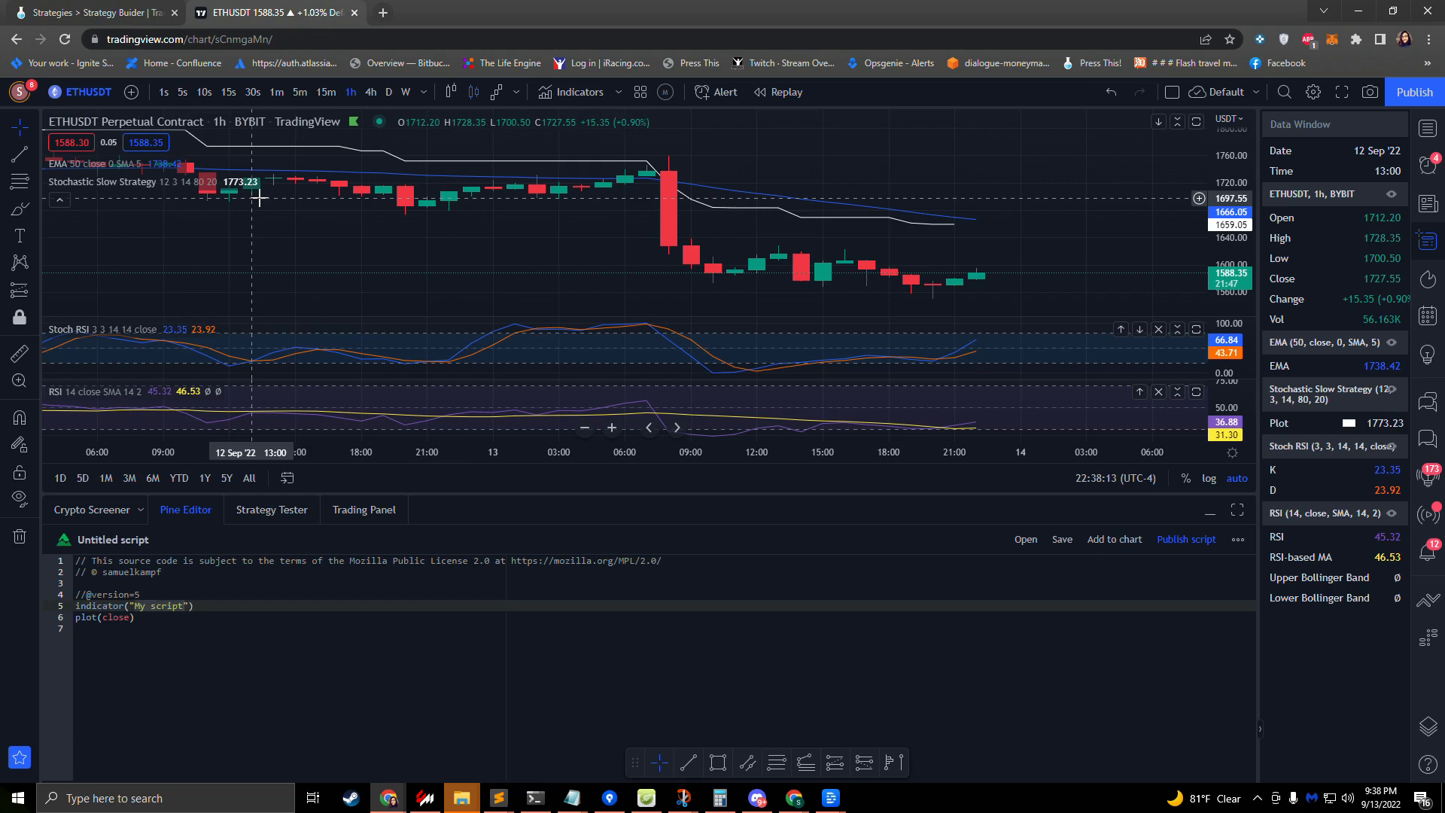
click(1427, 165)
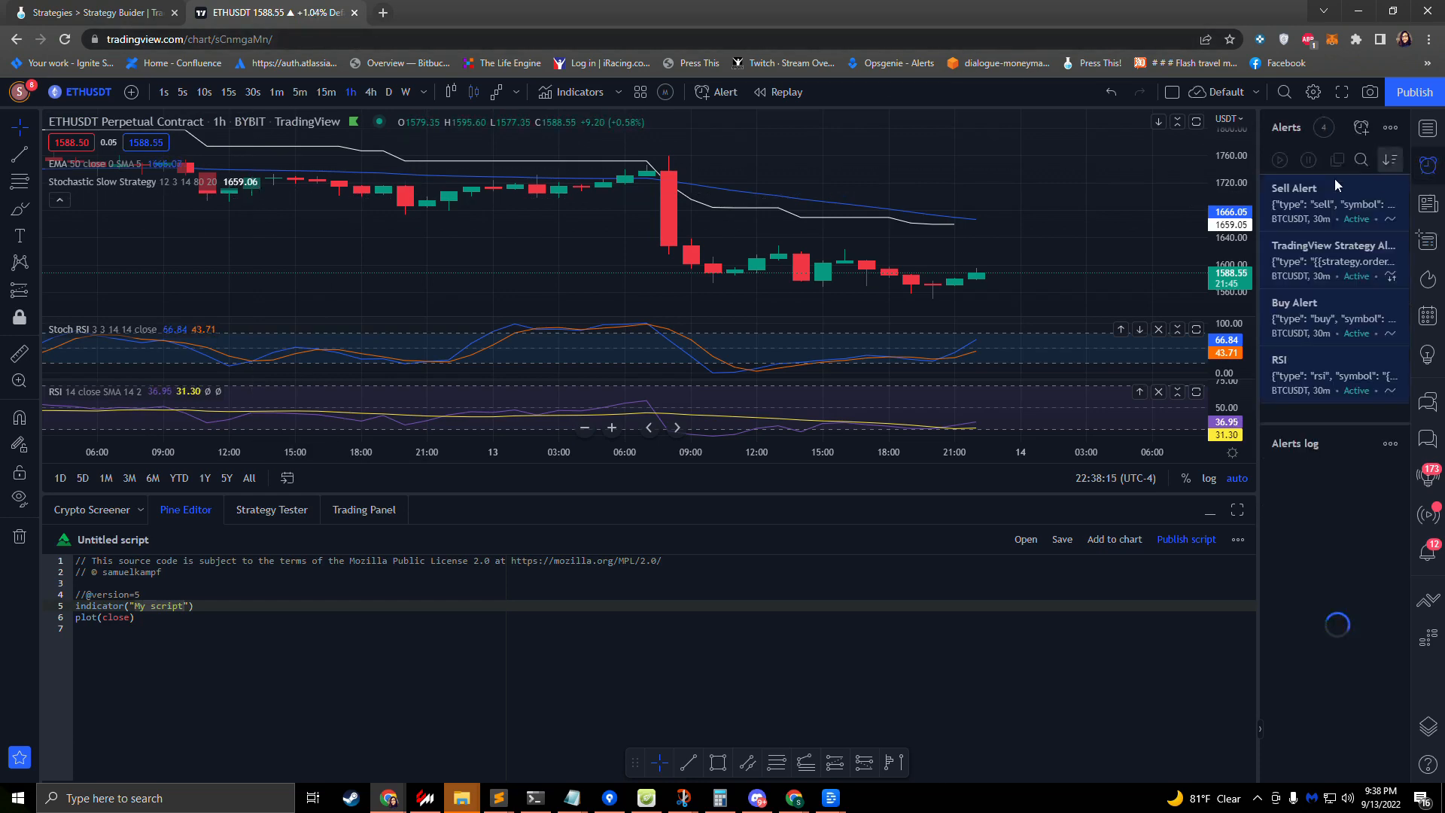
click(1362, 128)
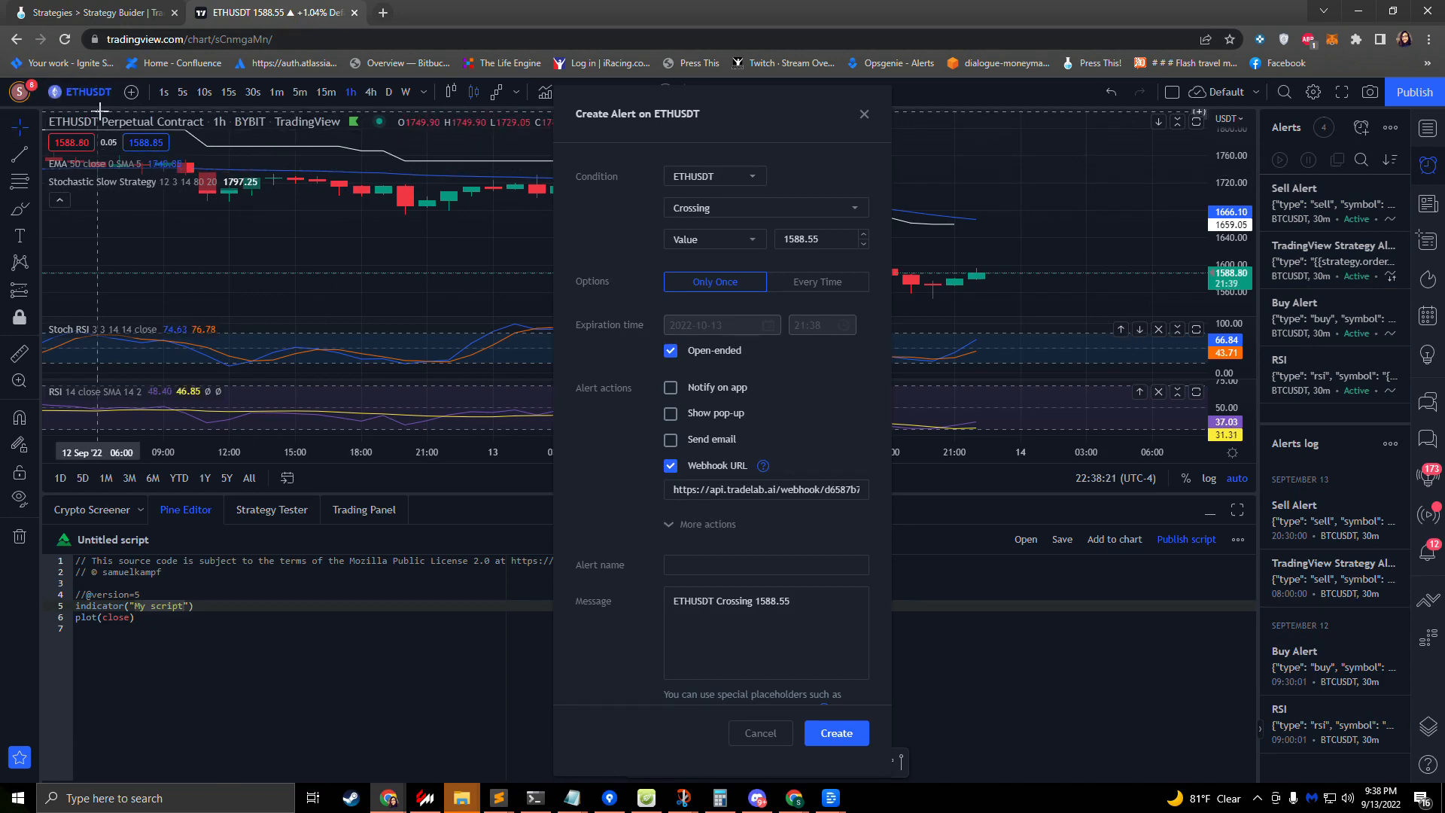
click(864, 114)
click(78, 512)
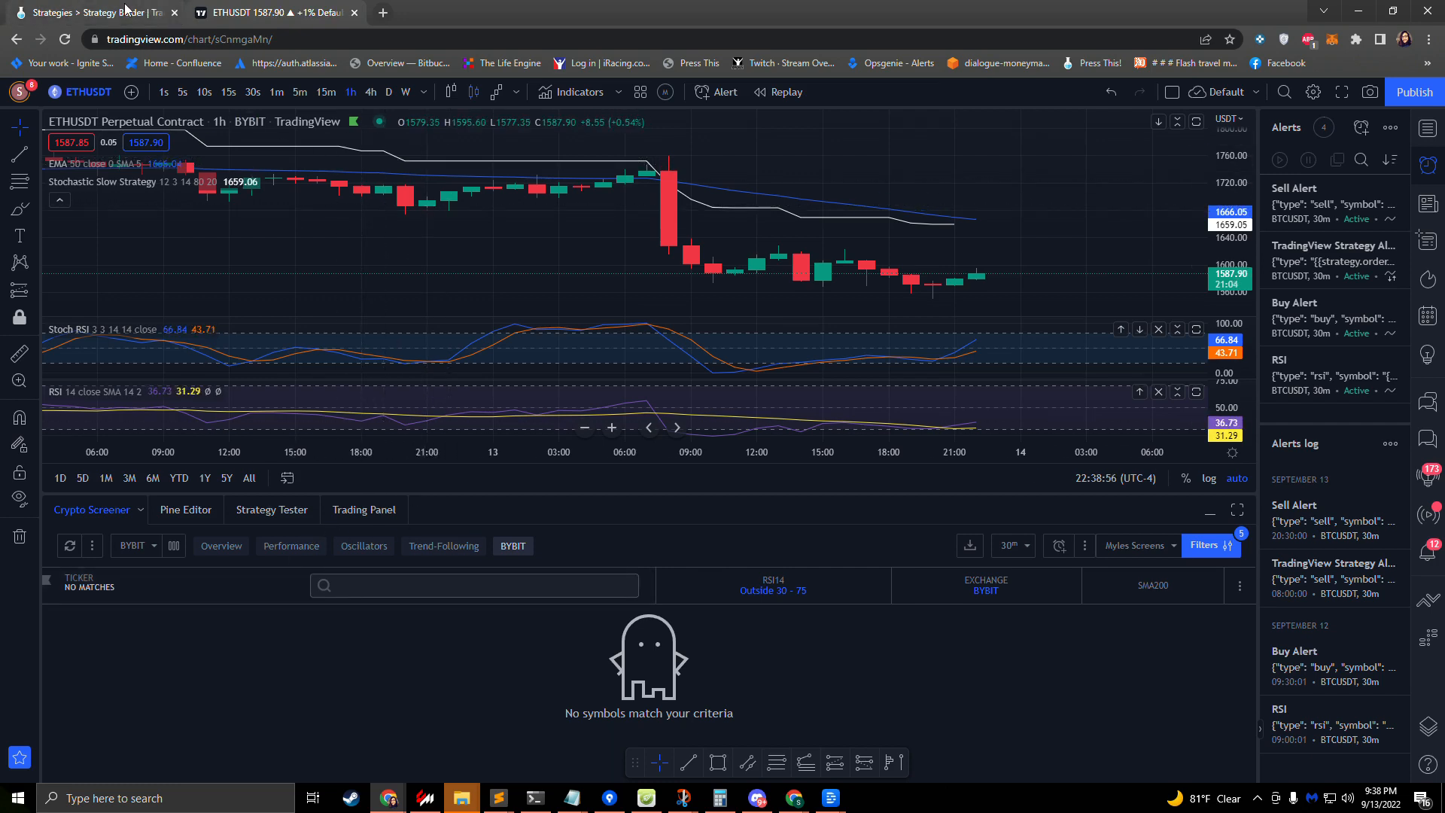
Switch back to TradeLab, start the guided setup of the cloned strategy and set its exchange to bb test.
click(123, 14)
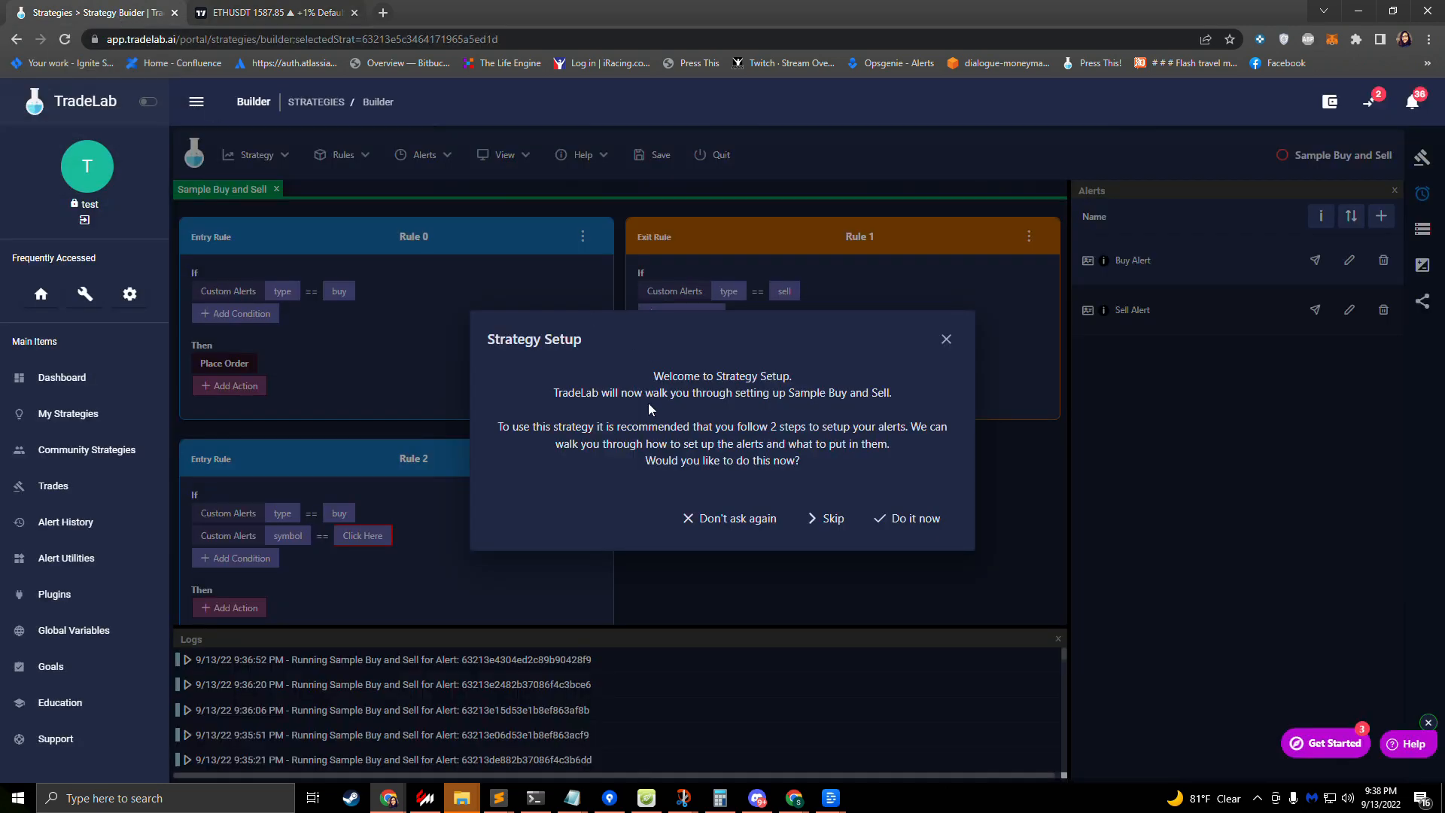
mouse_move(746, 440)
mouse_down()
mouse_move(842, 426)
mouse_move(770, 426)
mouse_up()
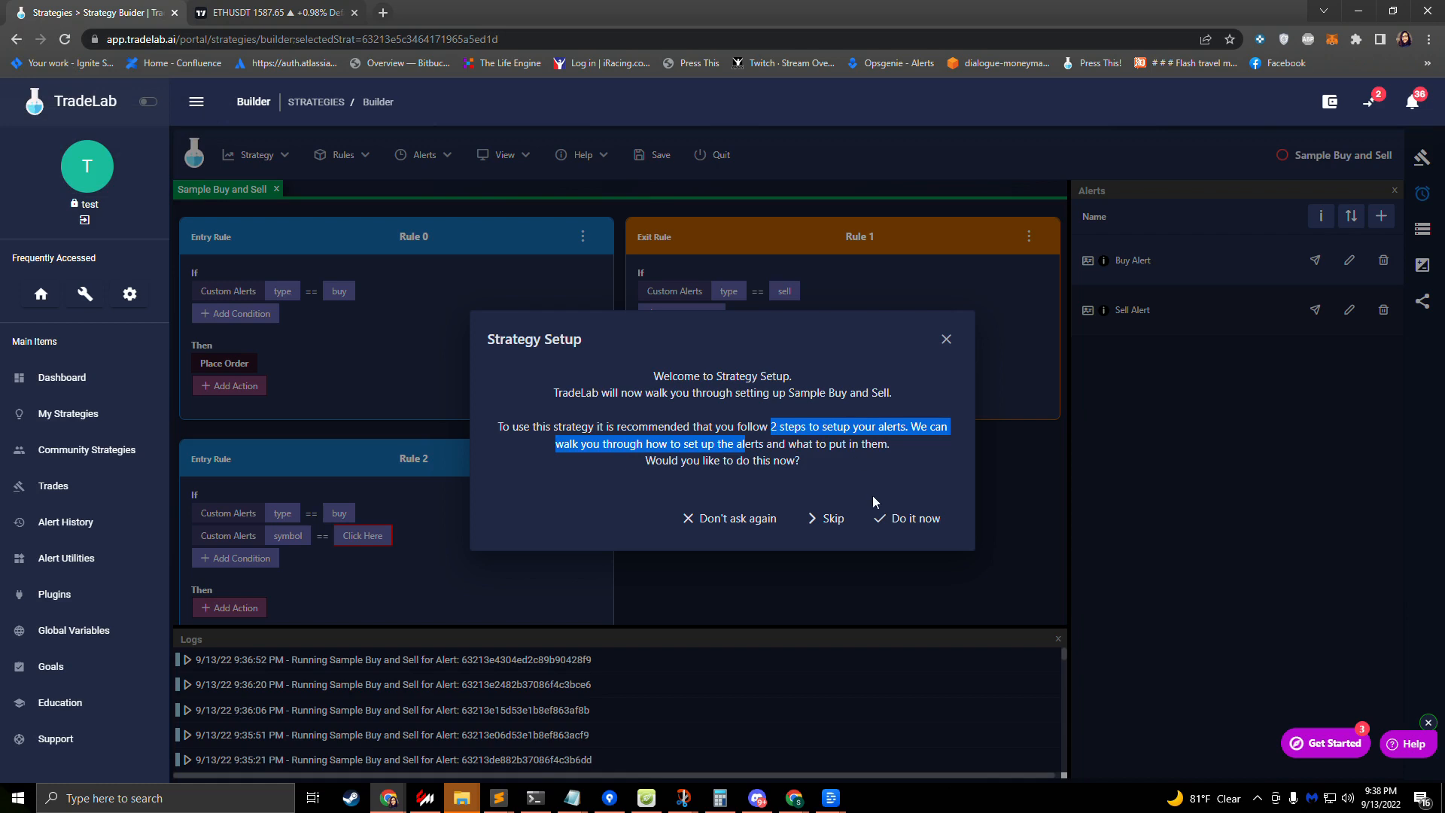
click(891, 520)
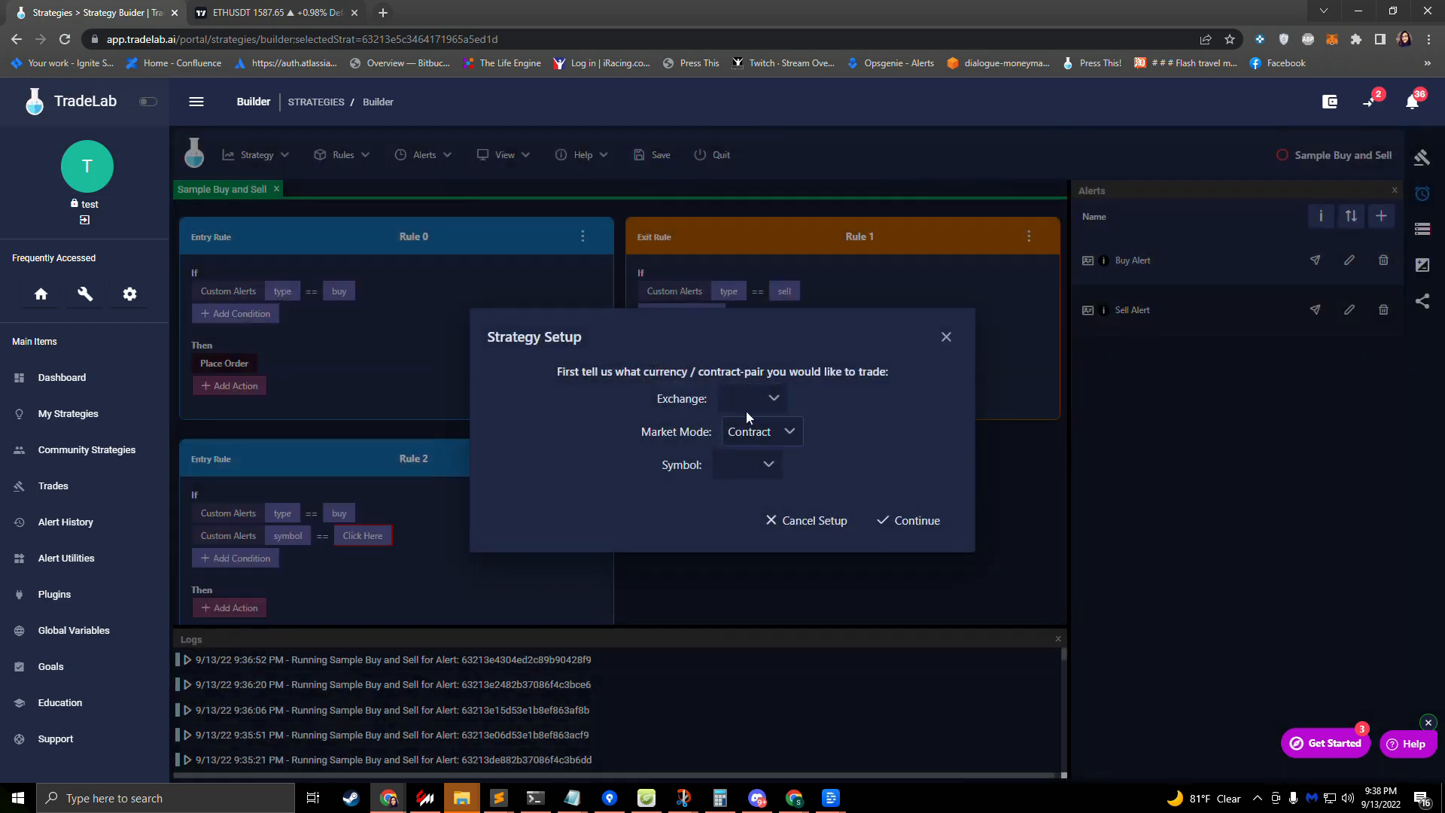
click(744, 411)
scroll(768, 491, down, 5)
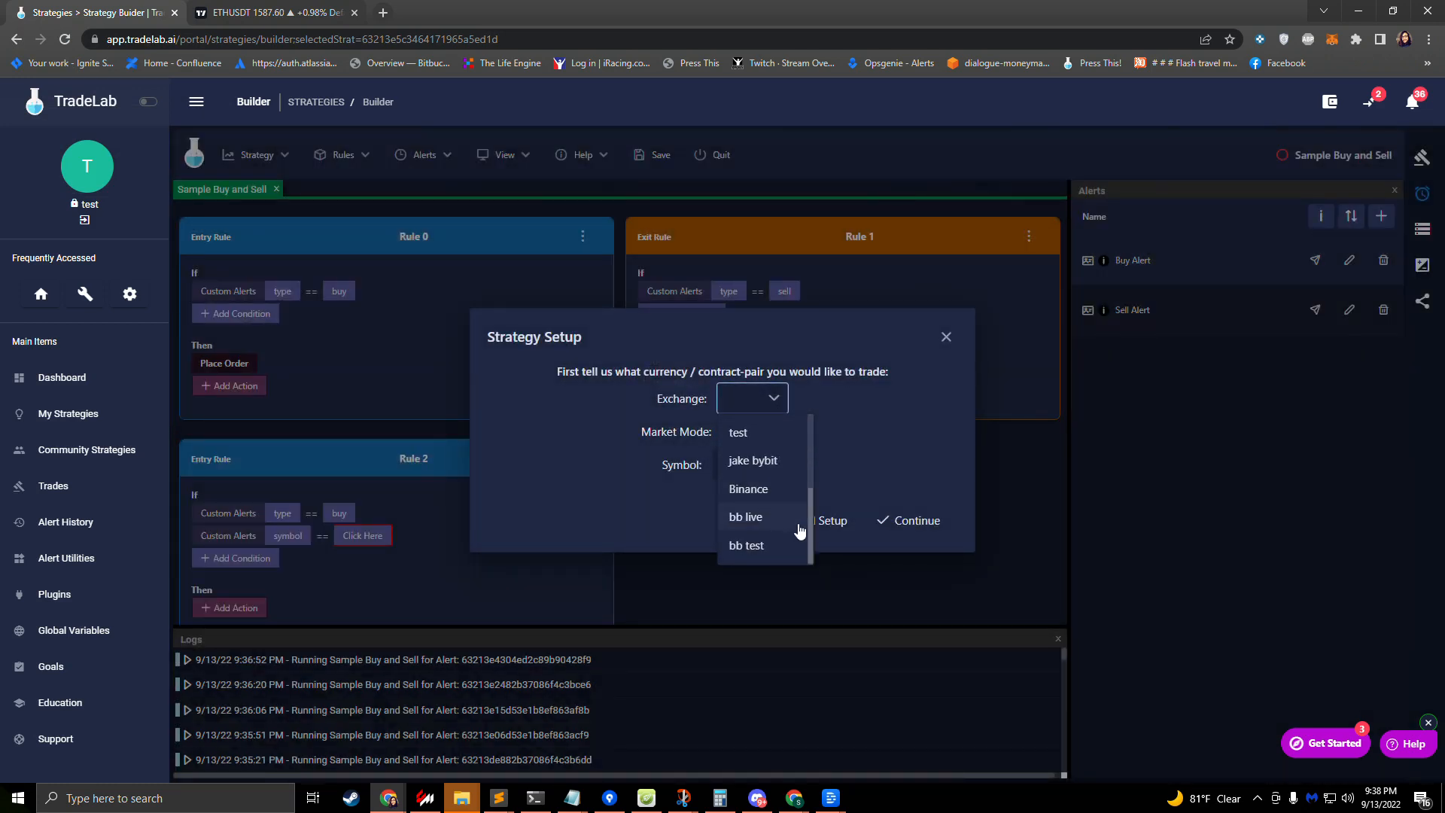
click(763, 543)
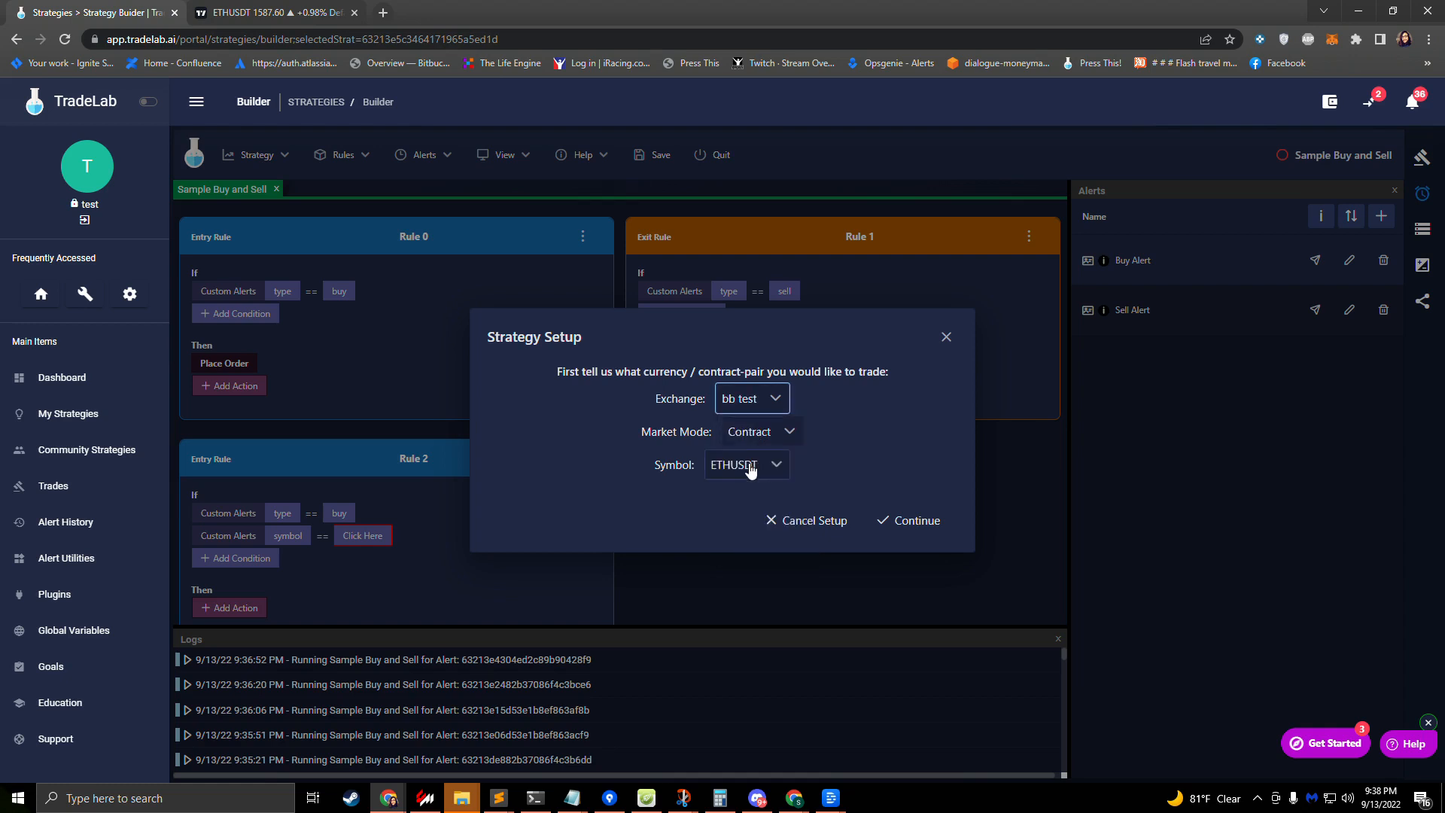
Set the strategy's symbol to BTCUSDT and continue to the alert instructions.
click(749, 466)
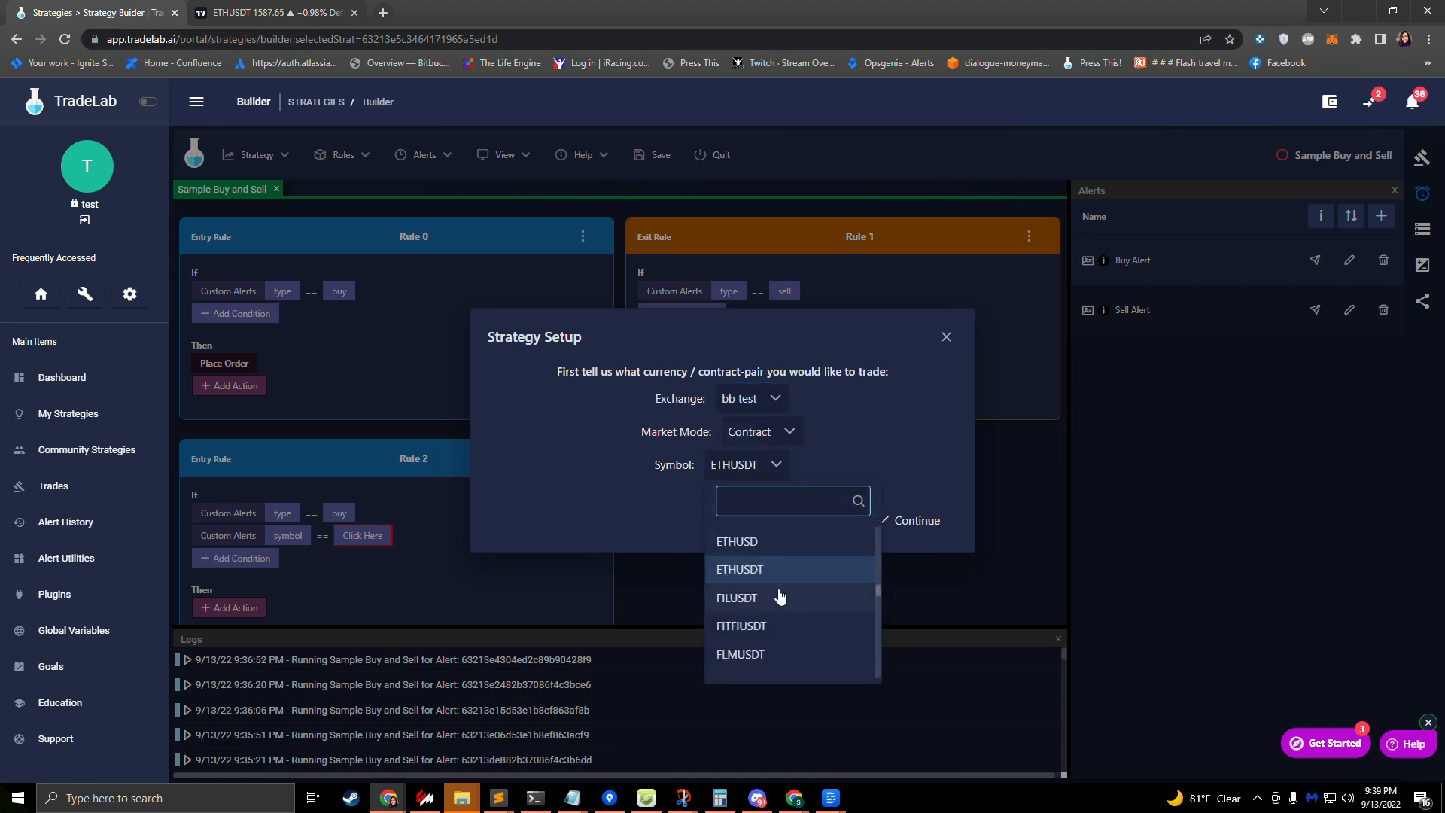
text(btc)
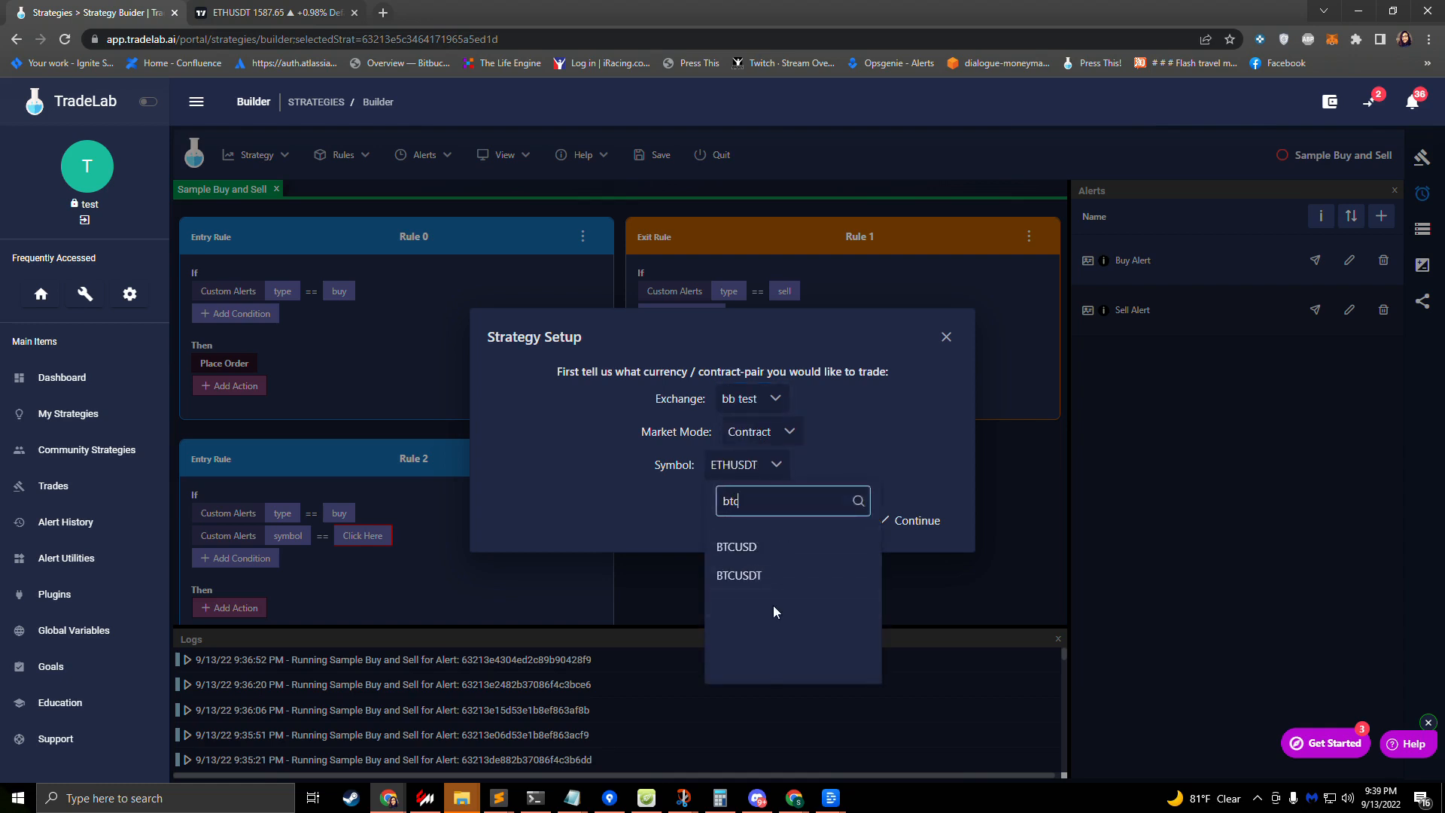
click(790, 570)
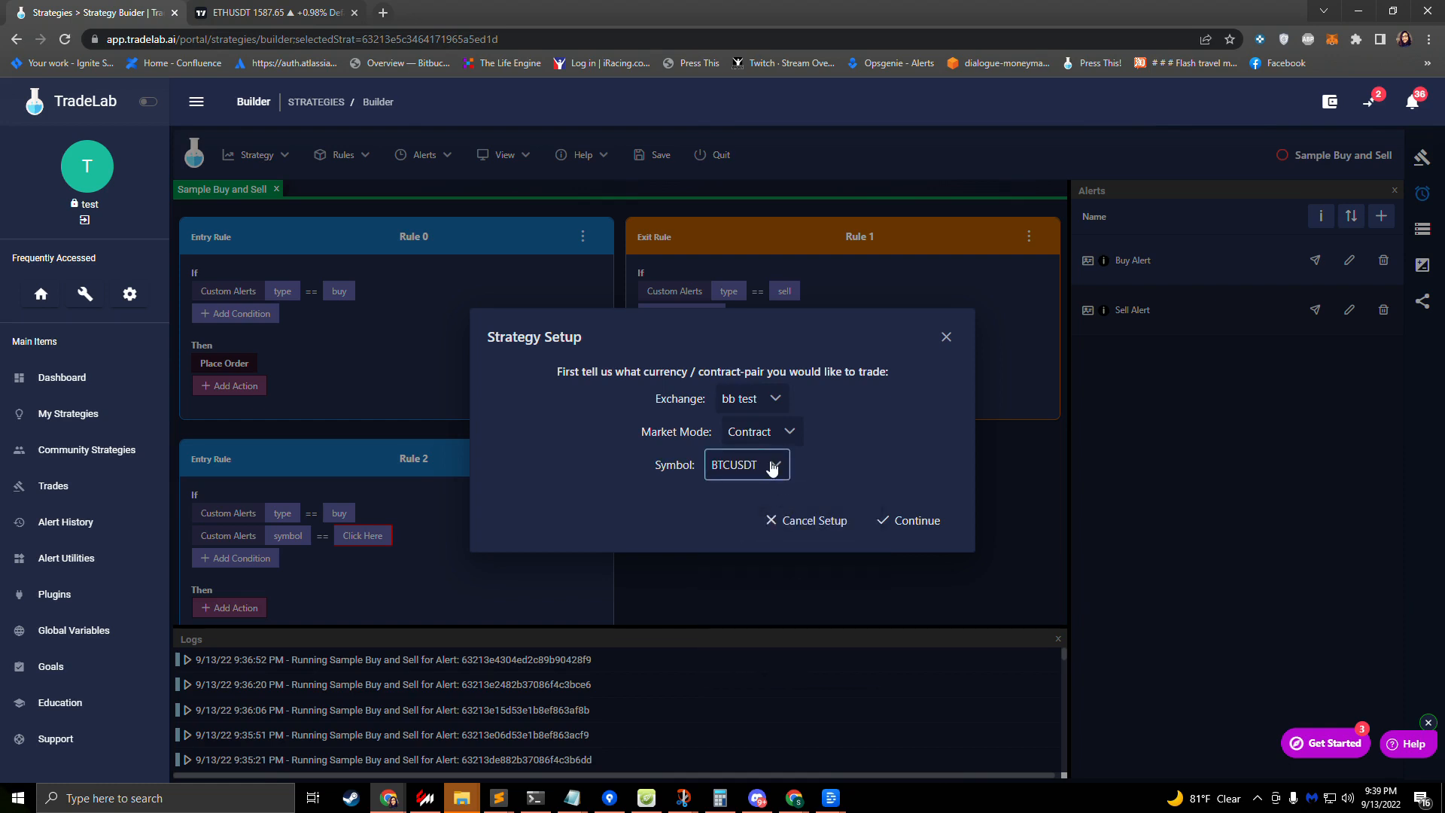
click(914, 521)
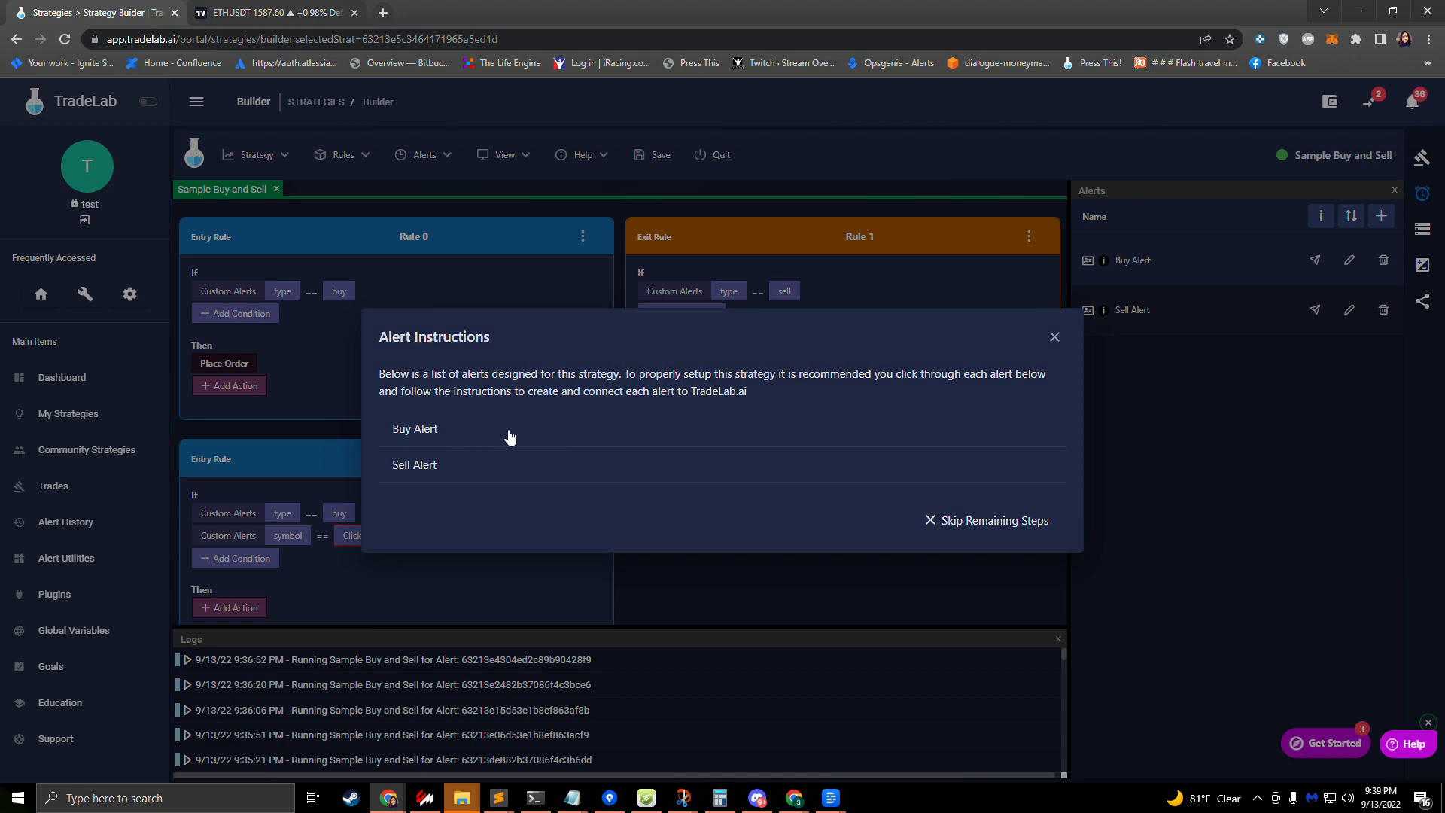
Open the setup instructions for the Buy Alert.
click(415, 435)
right_click(415, 435)
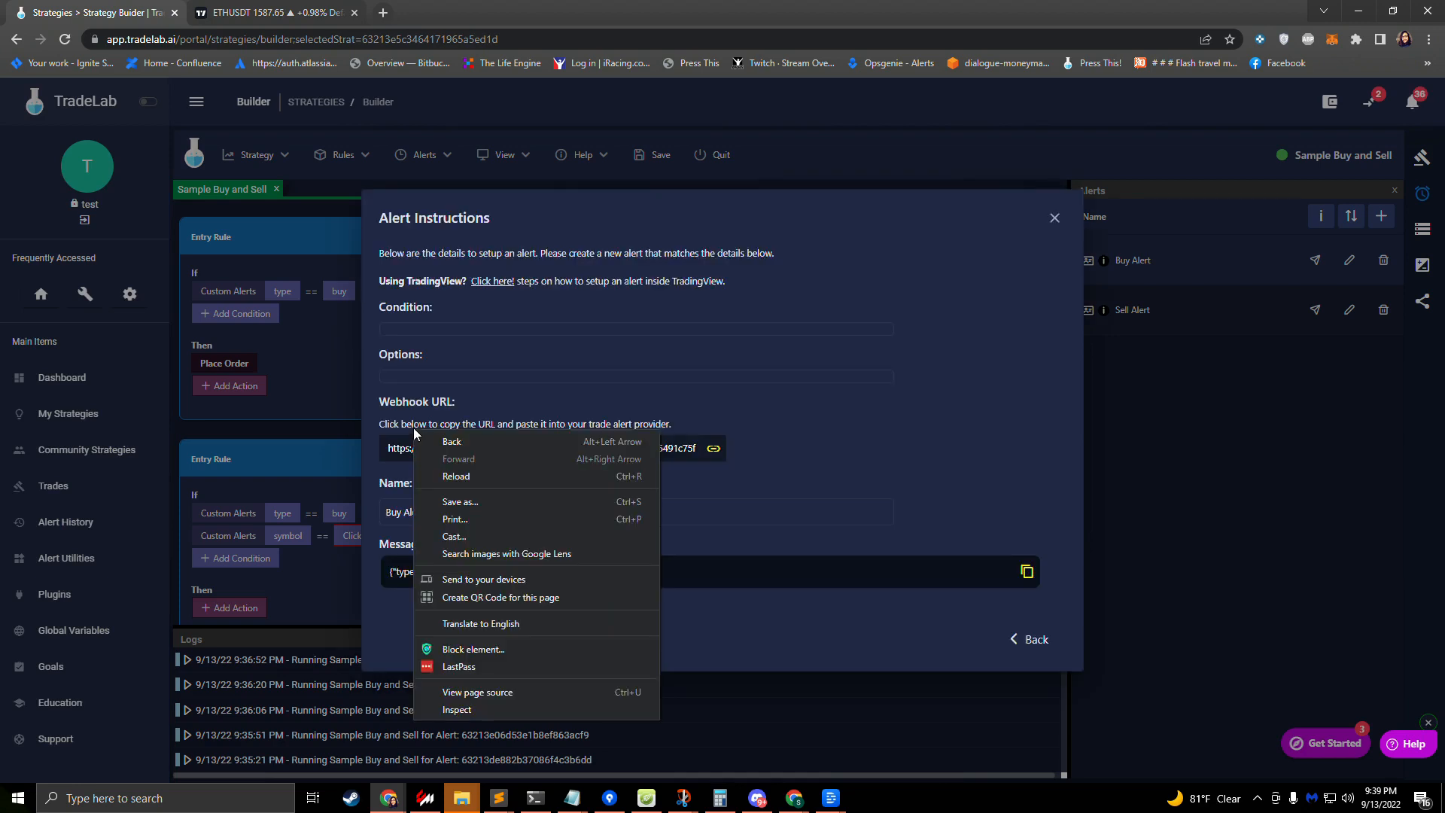
click(525, 347)
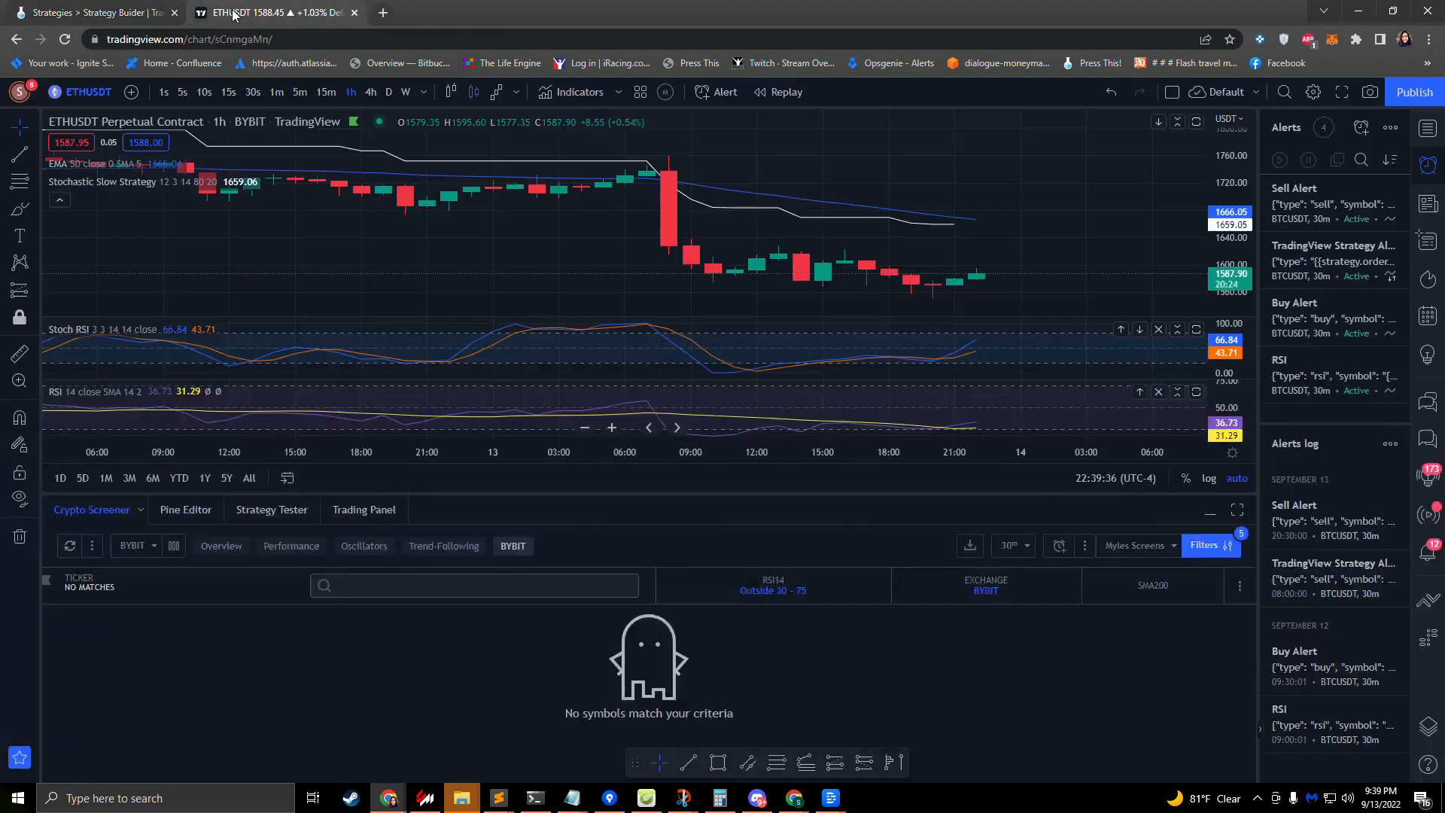
Switch to TradingView and change the chart symbol to the Bybit BTCUSDT perpetual contract.
click(274, 12)
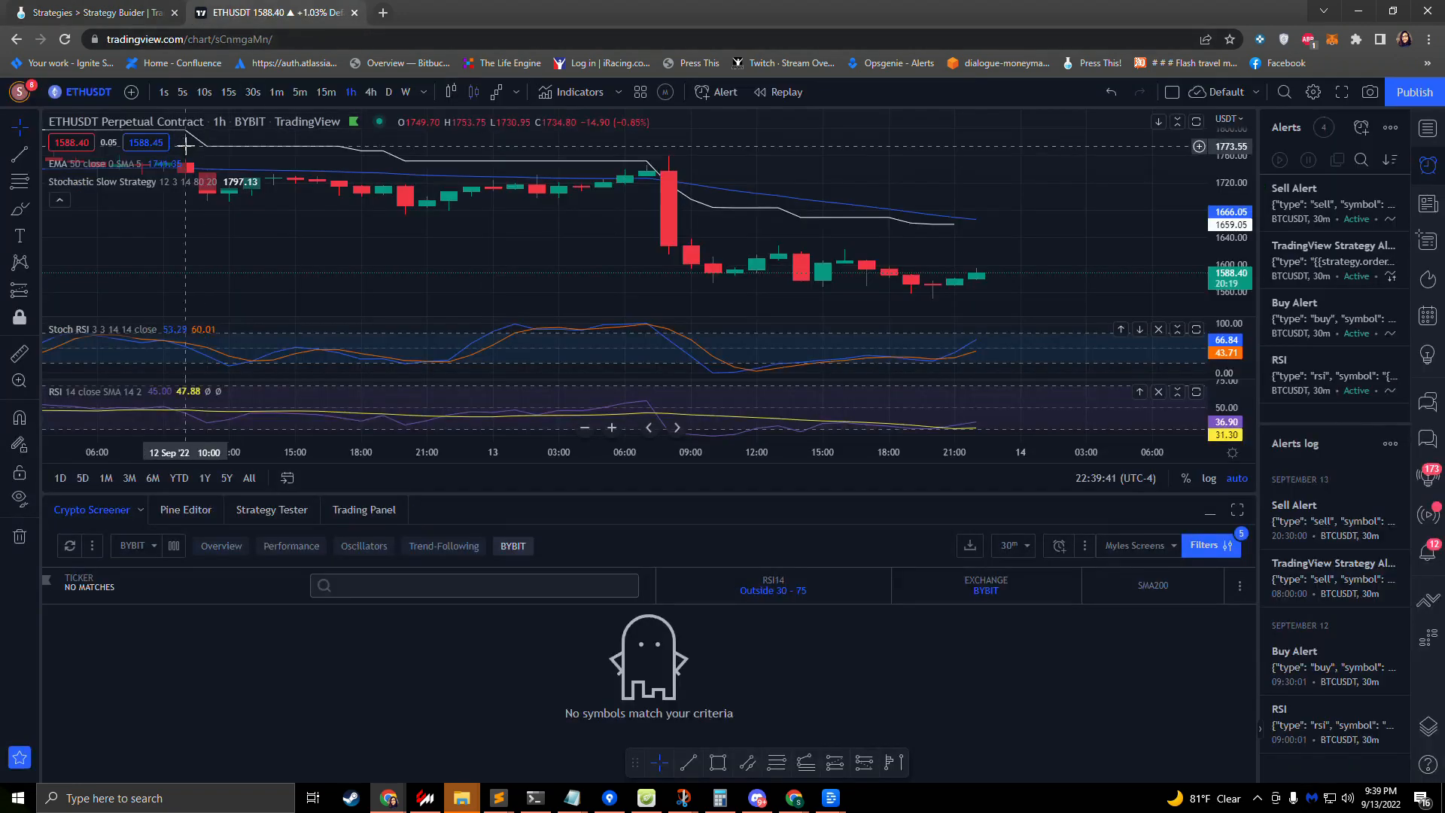
click(88, 93)
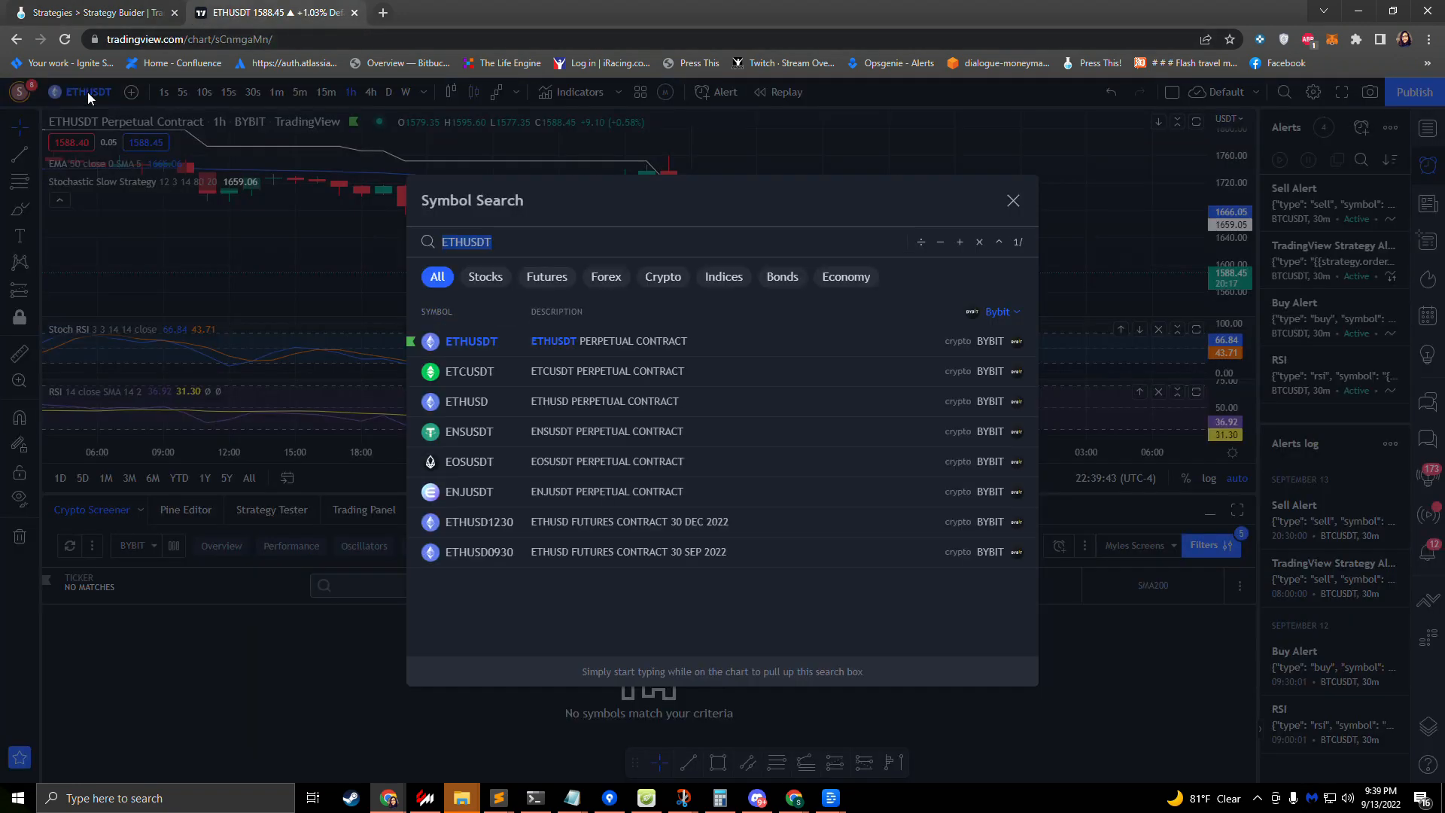
text(BTC)
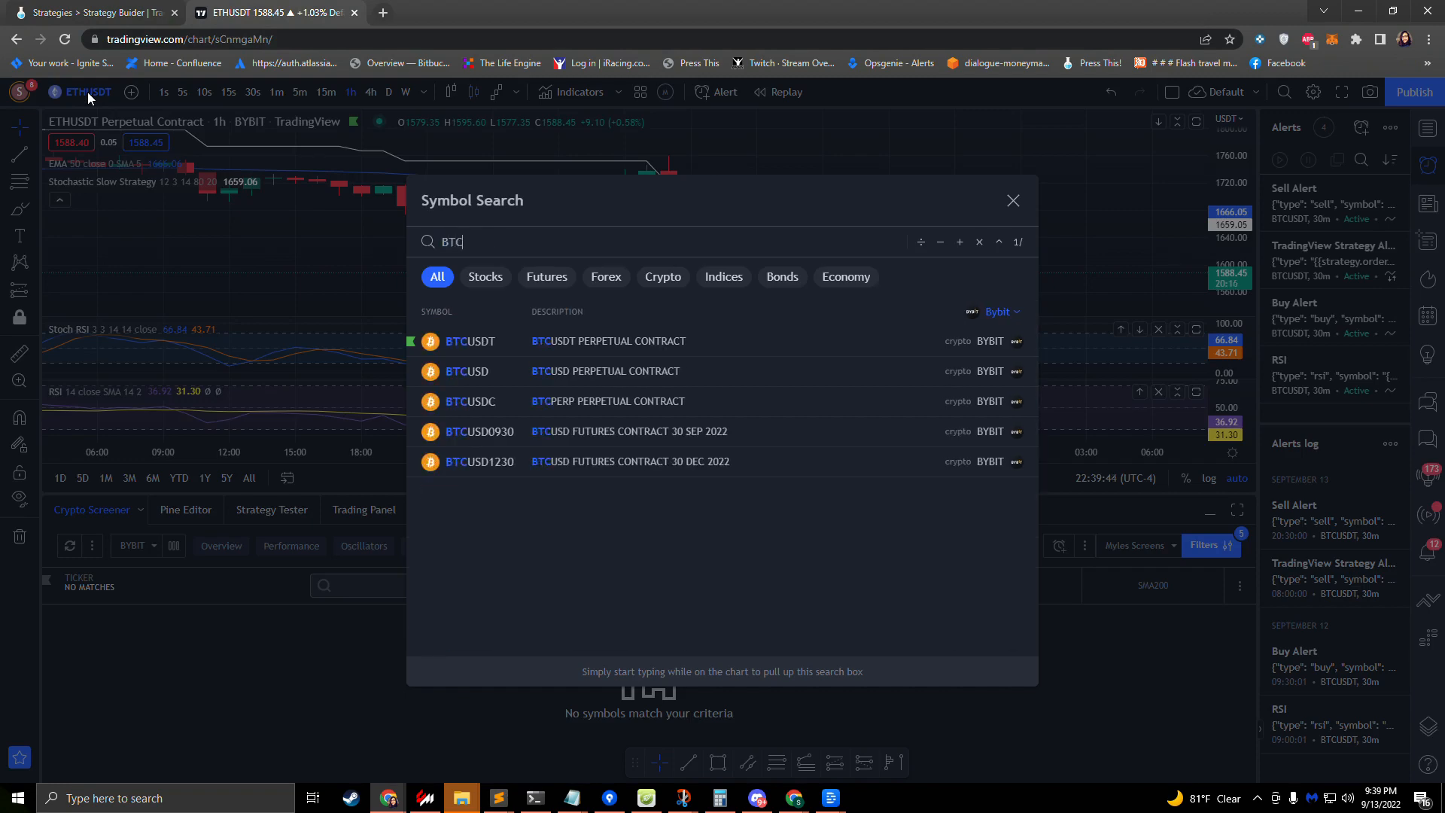
click(593, 347)
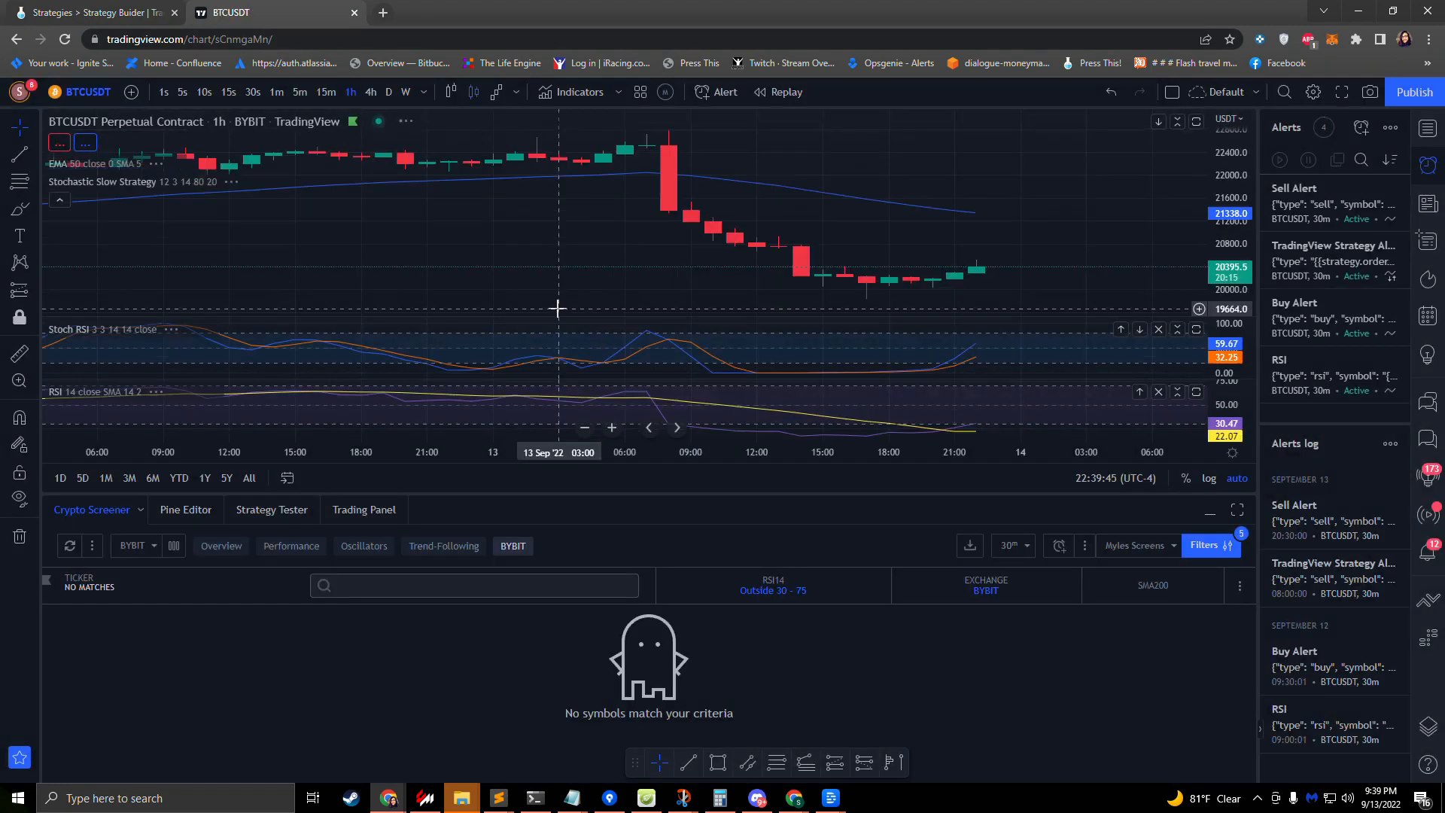
Create a BTCUSDT alert named BTC with the message {"type": "buy", "symbol": "BTCUSDT"}.
click(1362, 128)
click(781, 601)
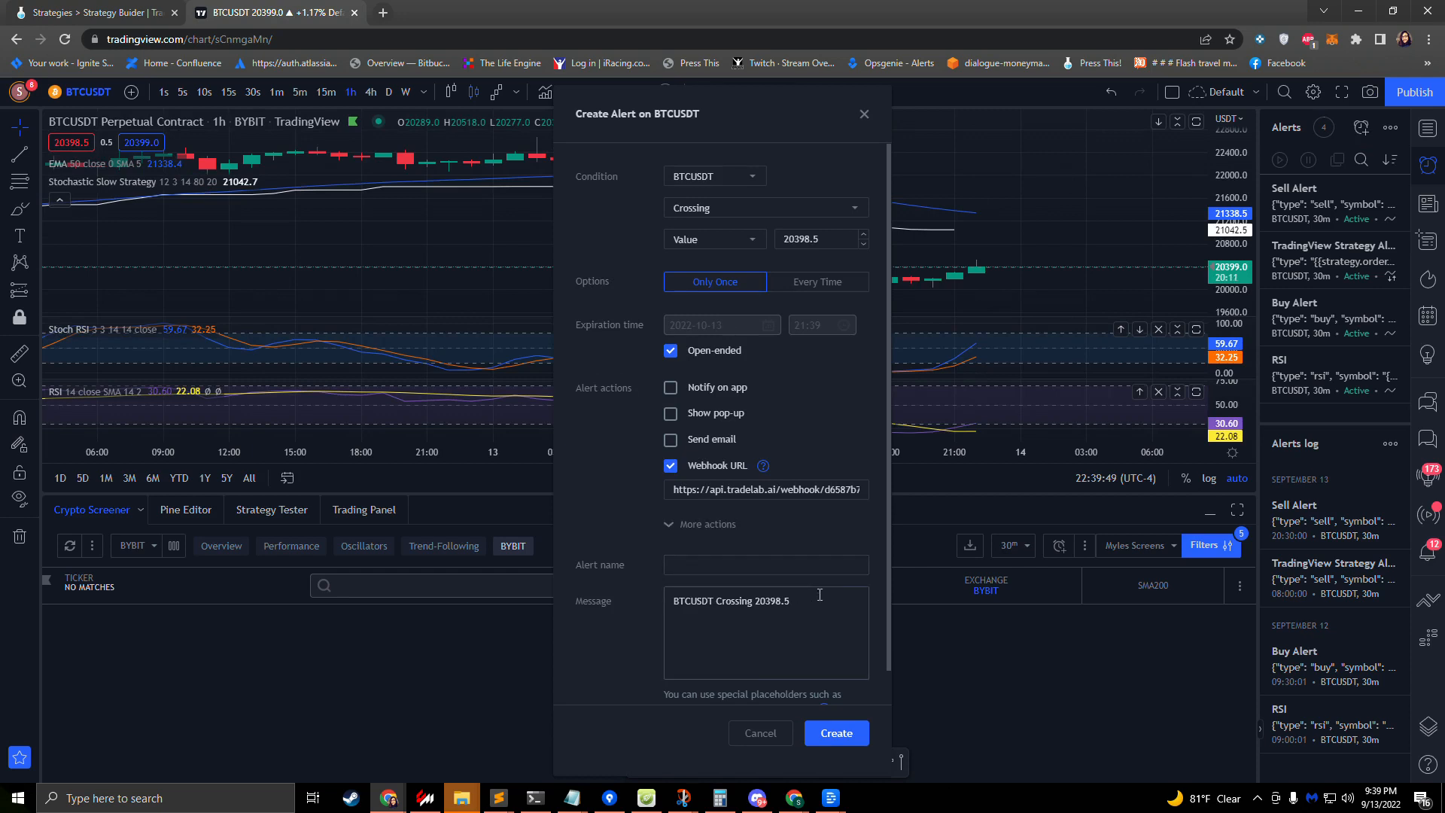
key(ctrl+a)
text({"type": "buy", "symbol": "BTCUSDT"})
click(706, 565)
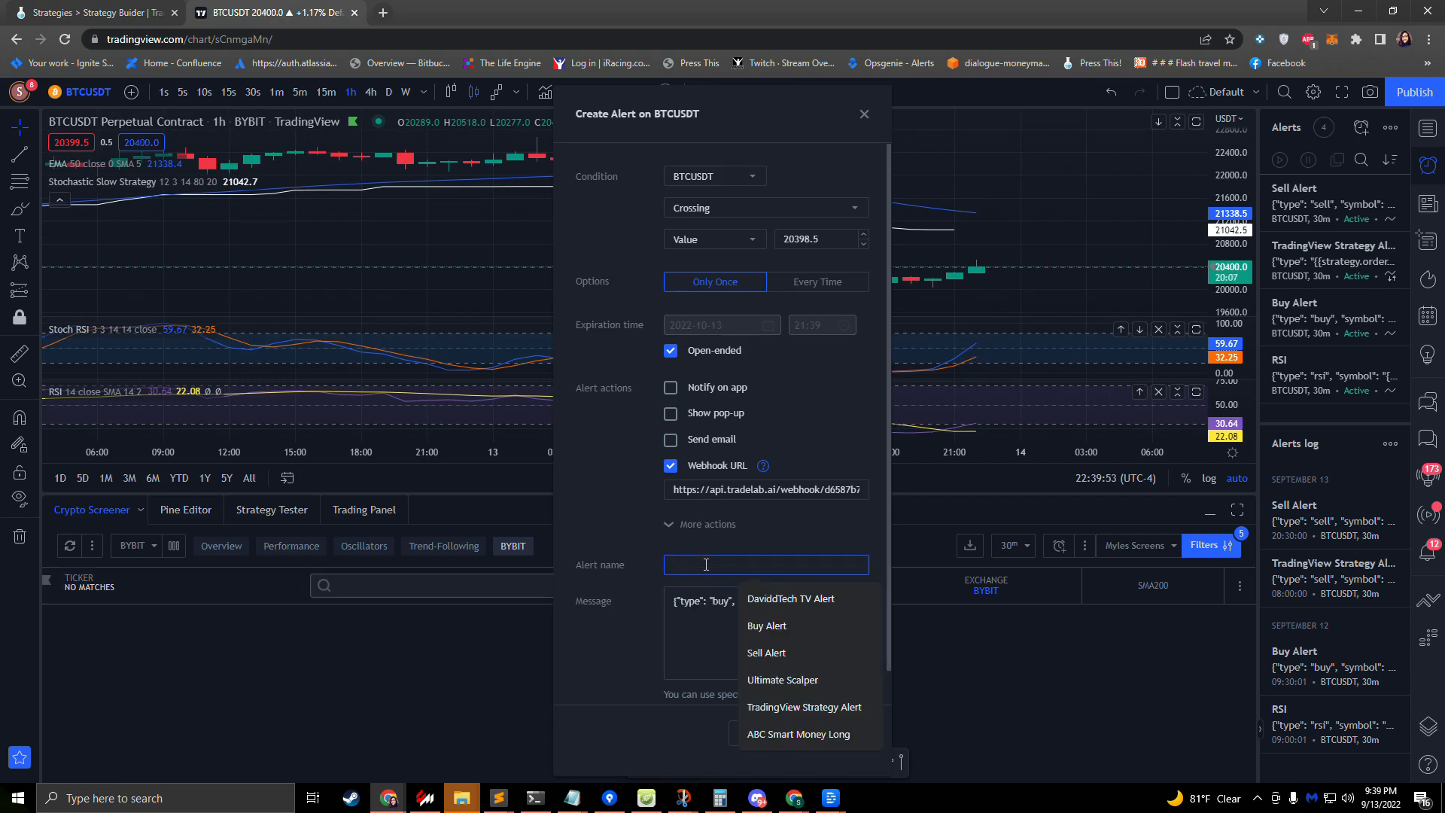
text(BTC)
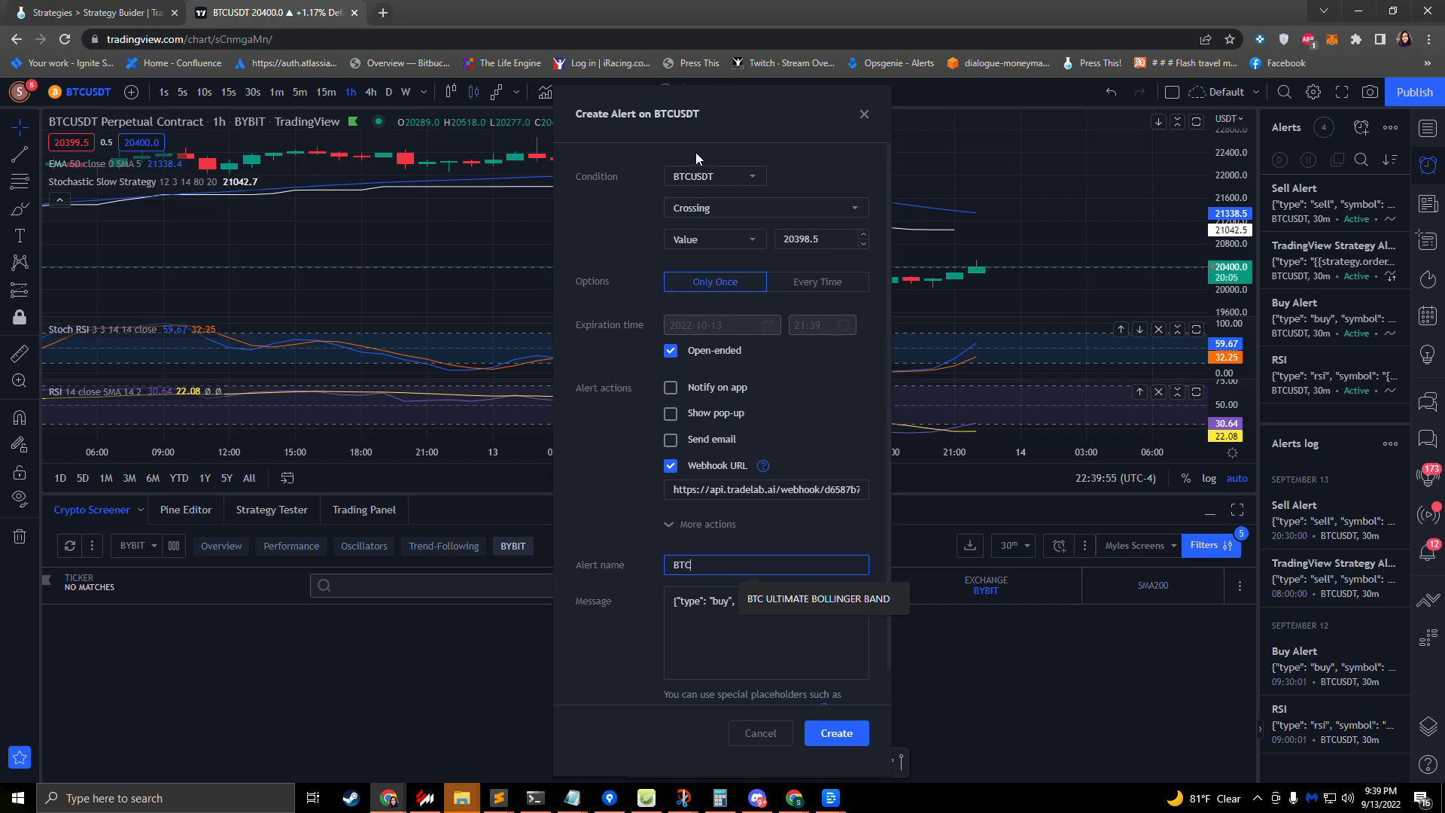
click(621, 536)
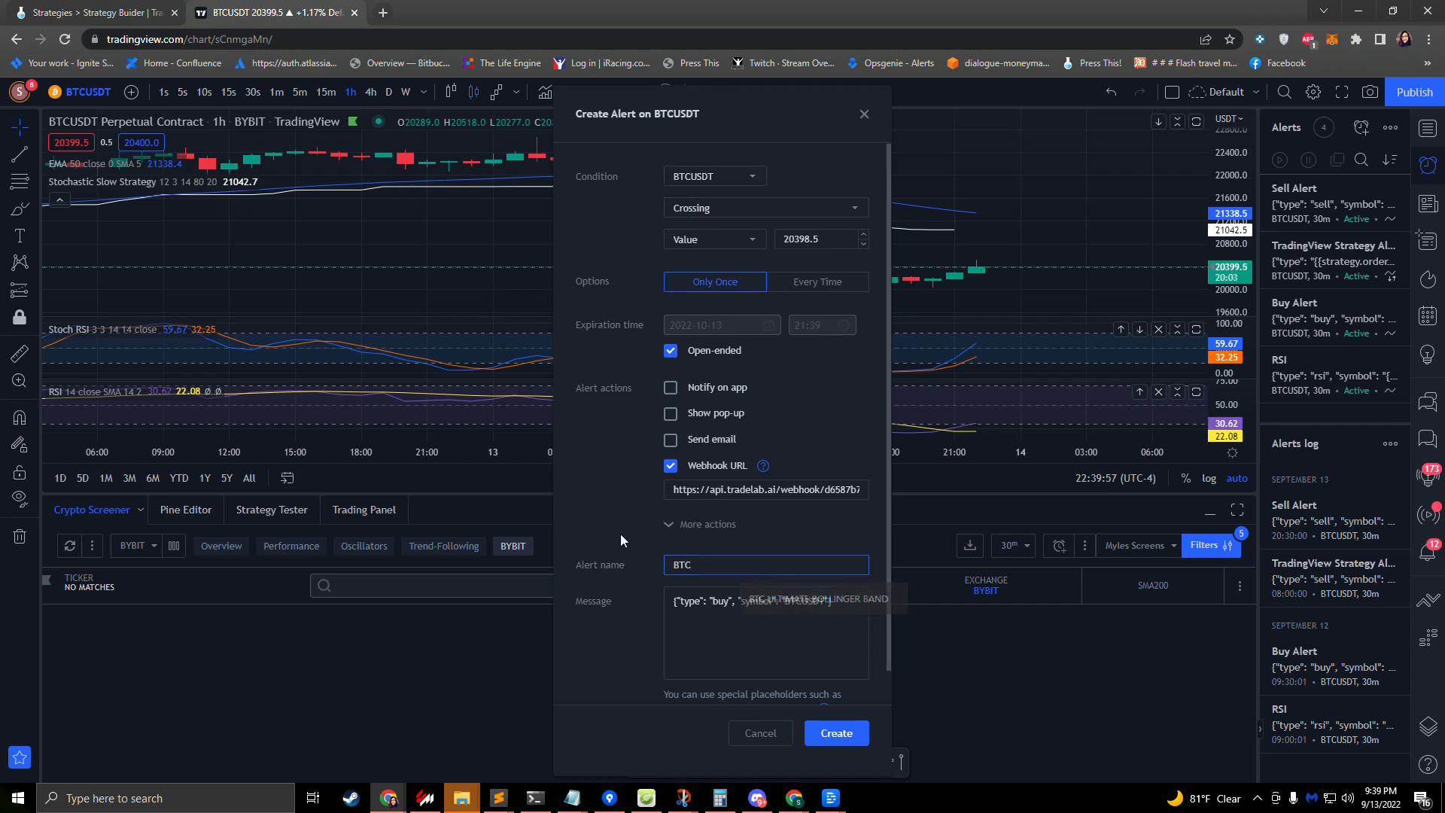
click(834, 732)
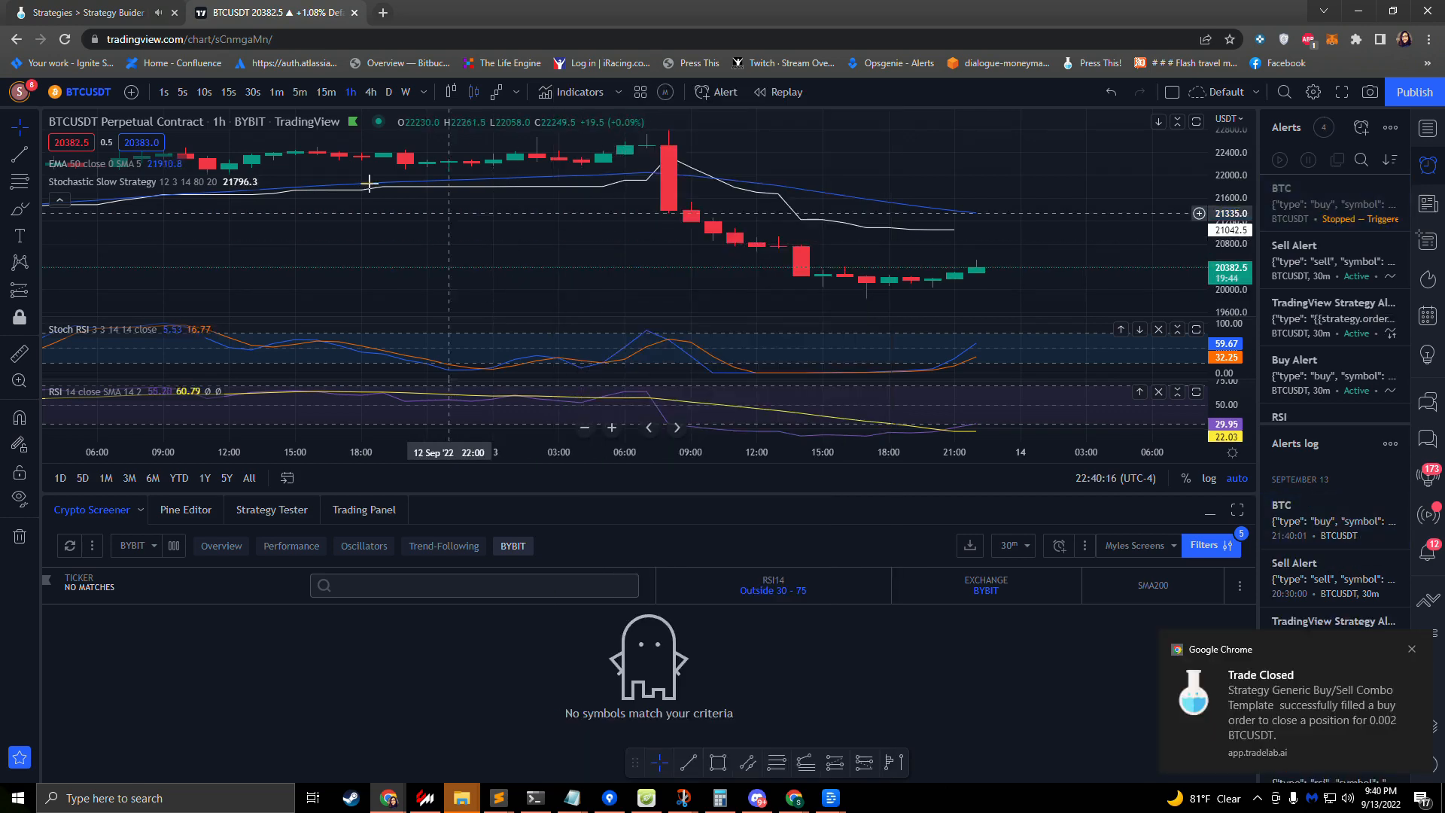
Switch back to TradeLab, leave the Buy Alert instructions and open those for the Sell Alert.
click(82, 16)
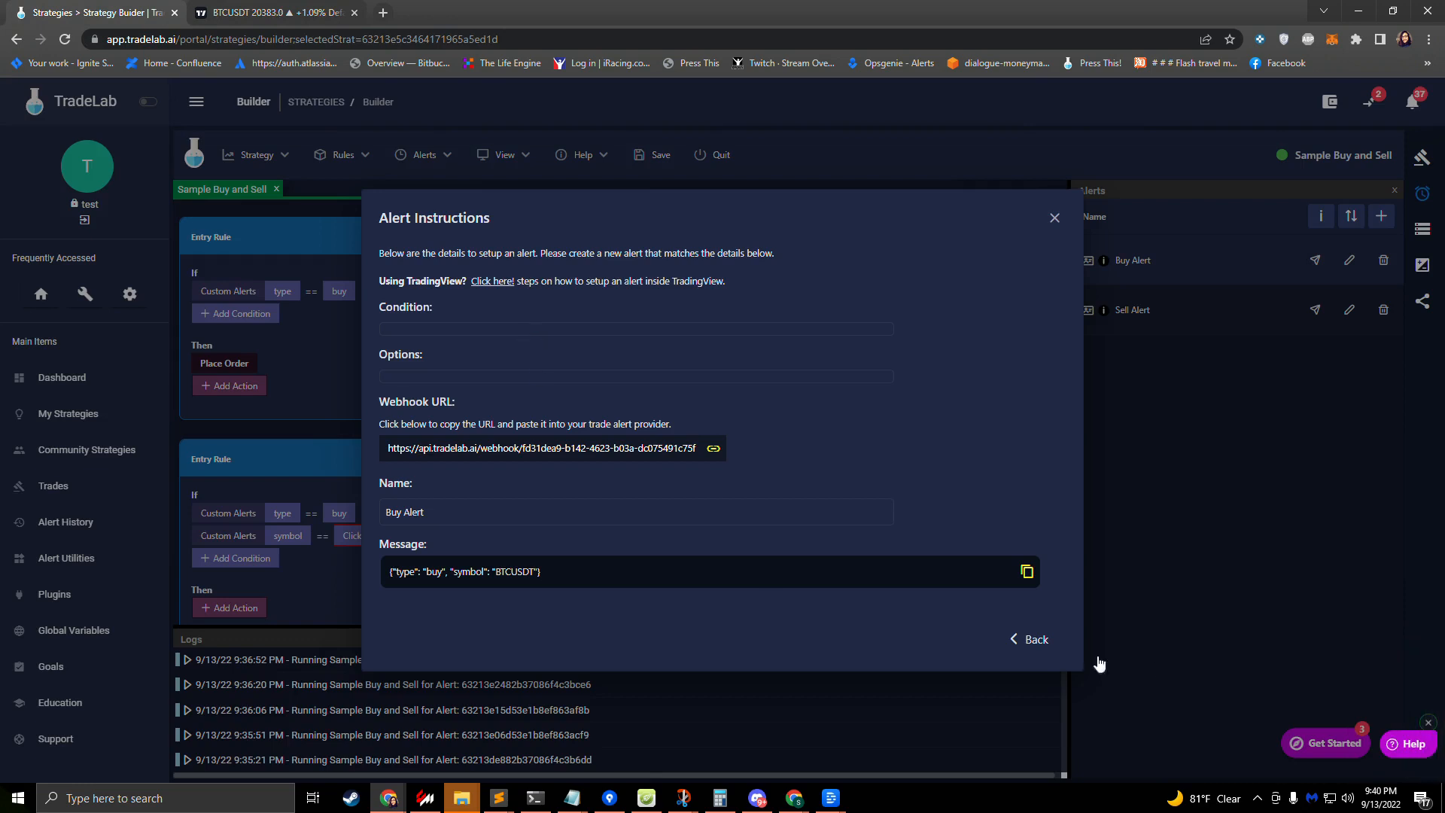
click(1030, 642)
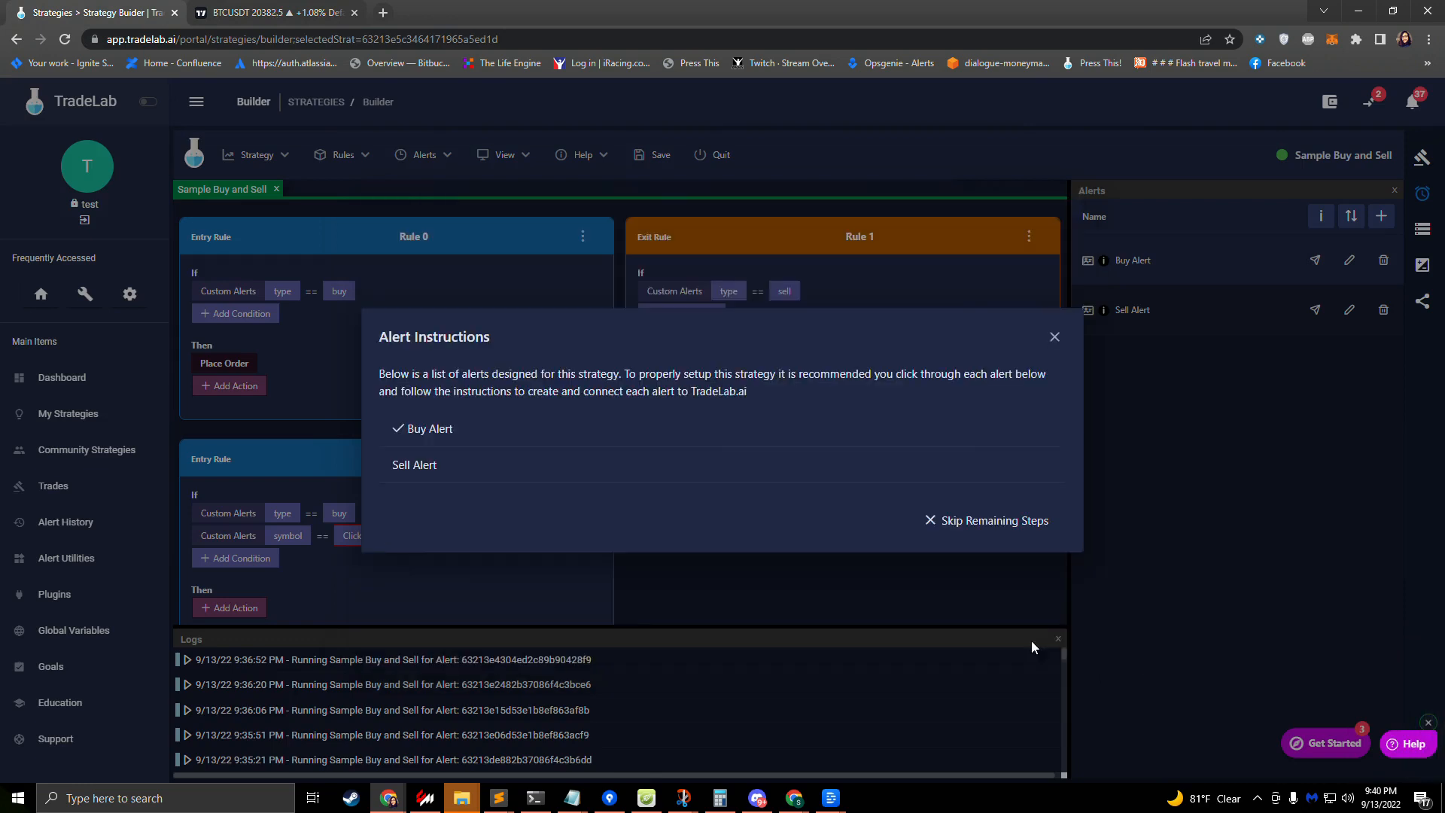
click(420, 470)
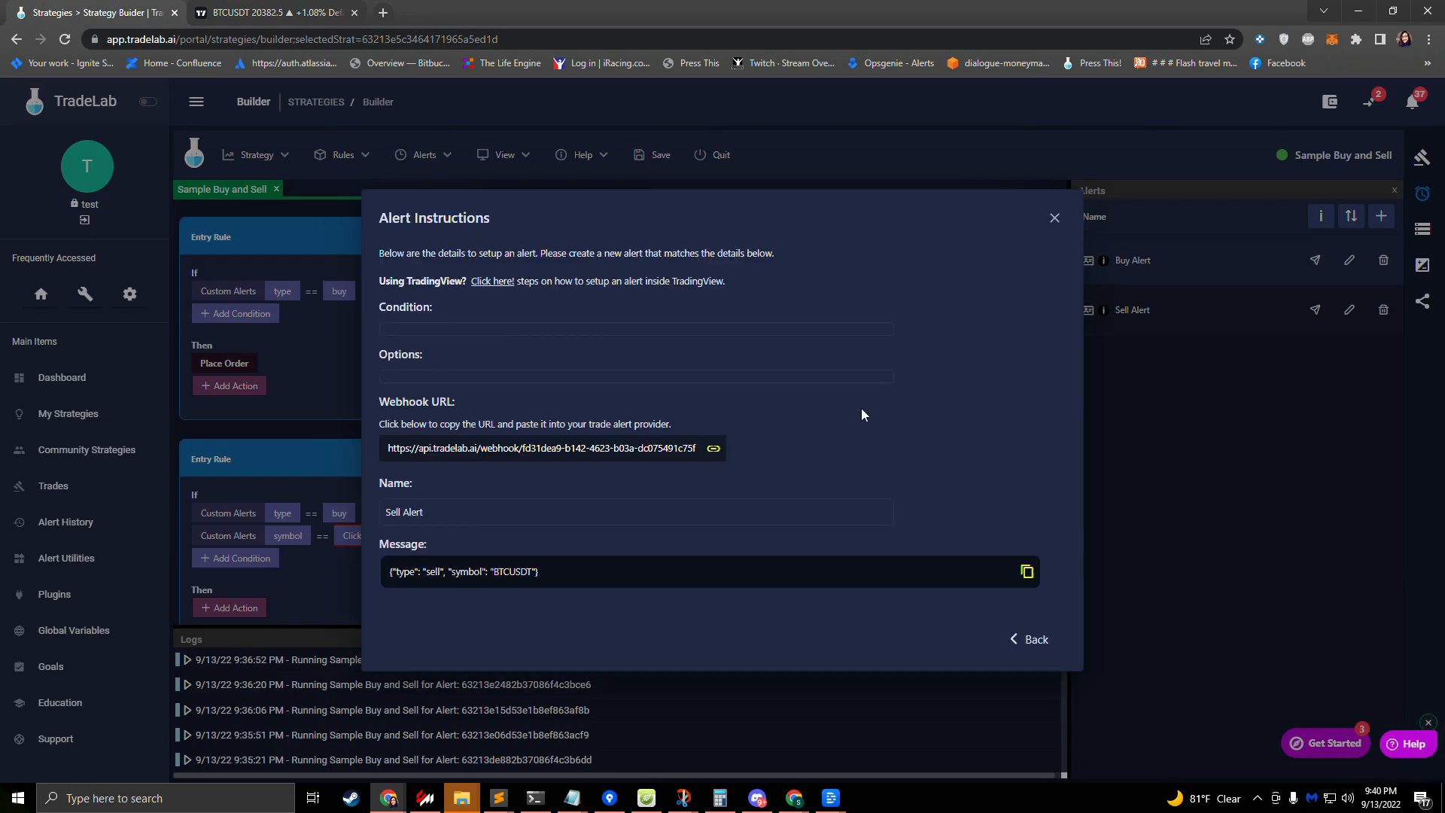
Switch to TradingView and open the form for a new BTCUSDT alert.
click(273, 14)
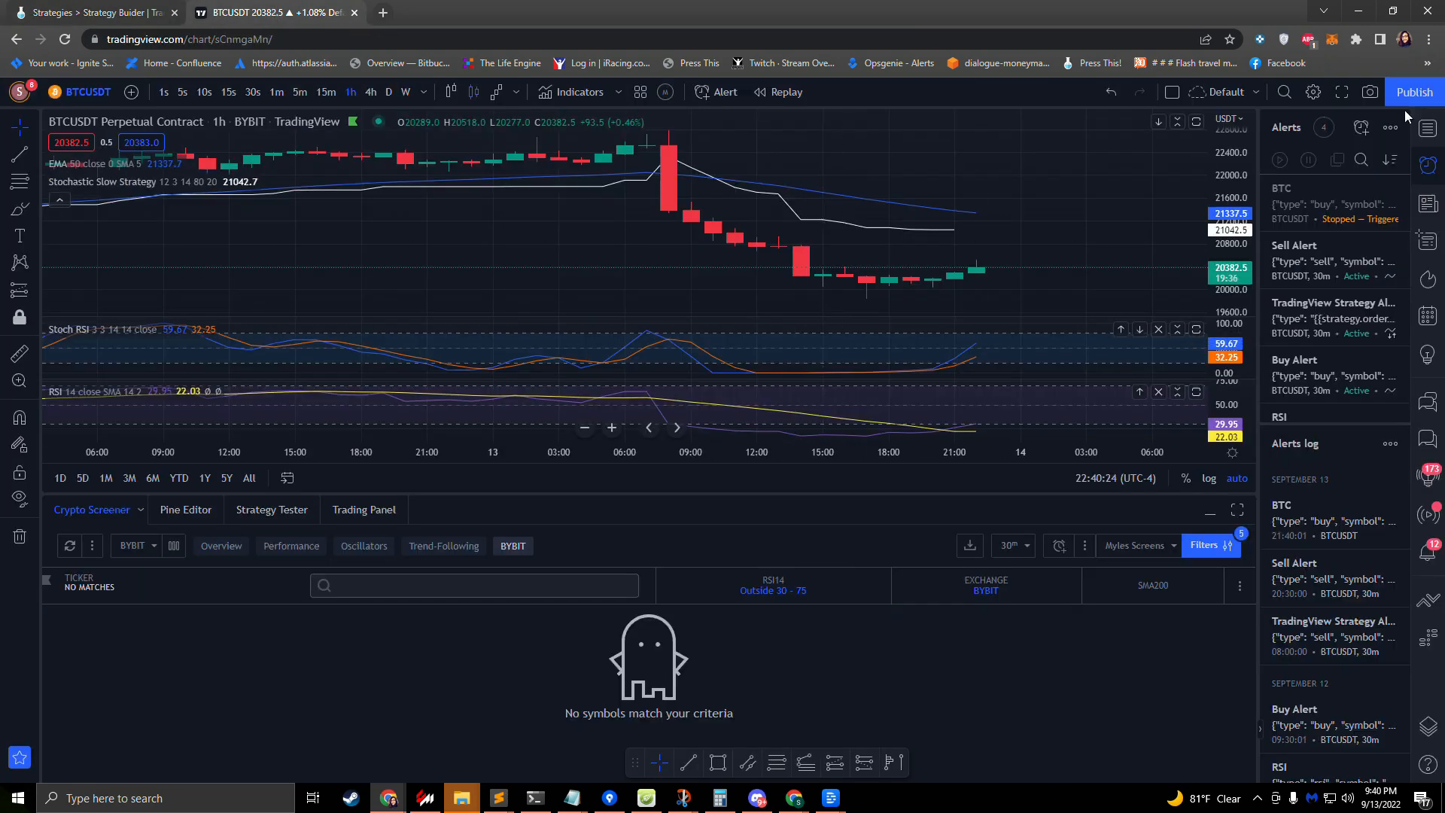
click(1358, 133)
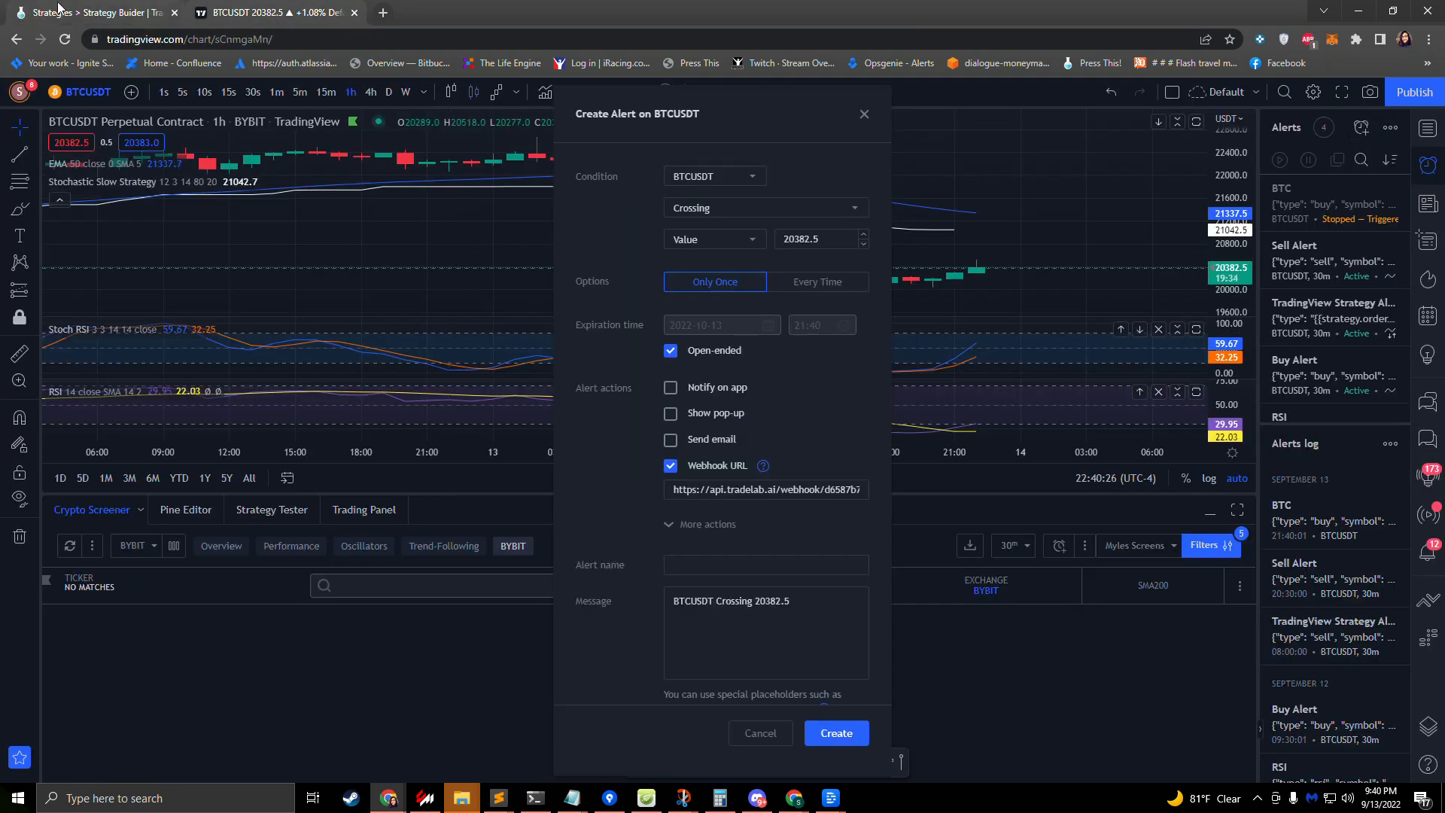
Switch back to TradeLab, leave the Sell Alert instructions and mark the alert setup as all done.
click(75, 13)
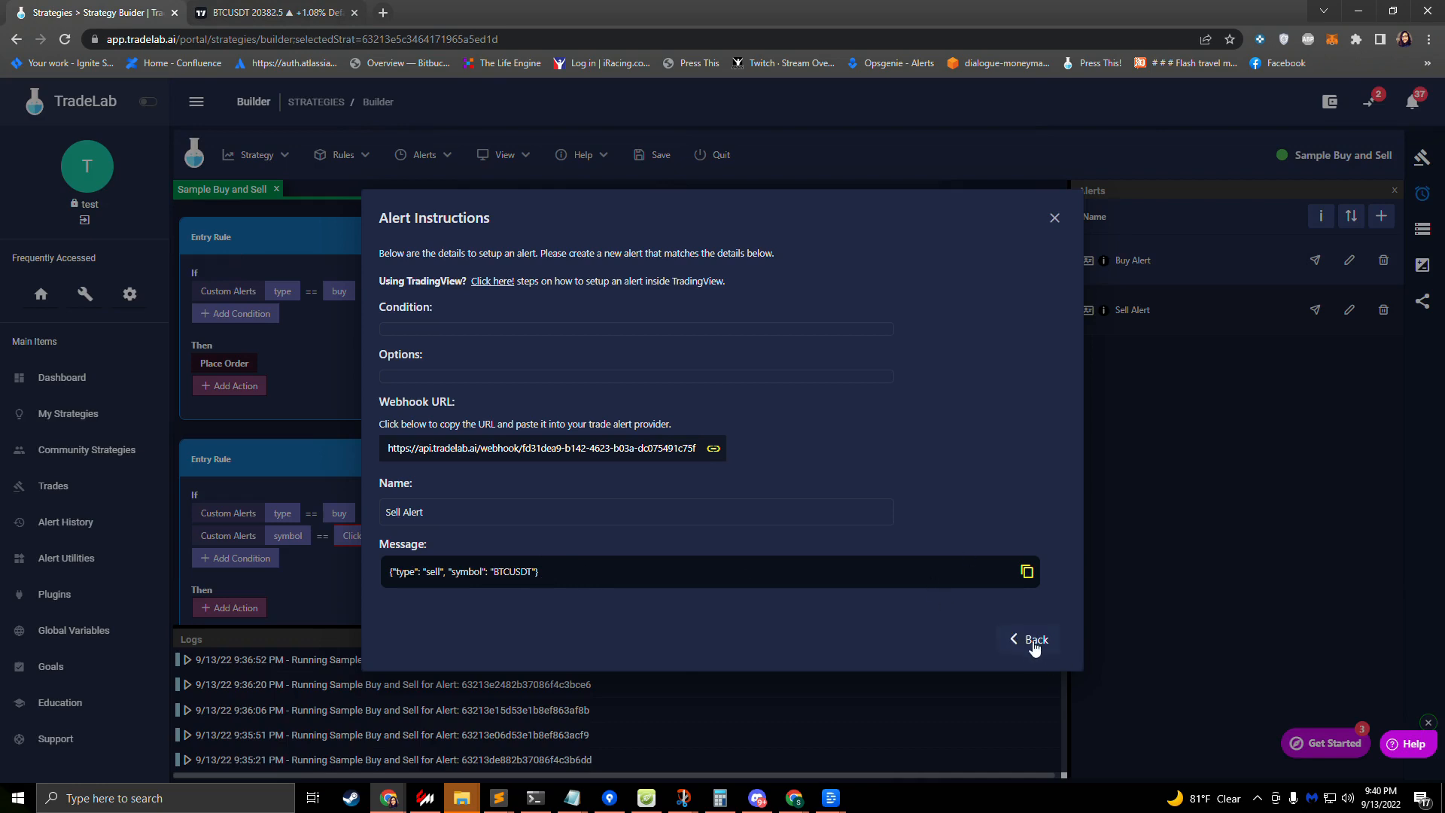
click(1035, 641)
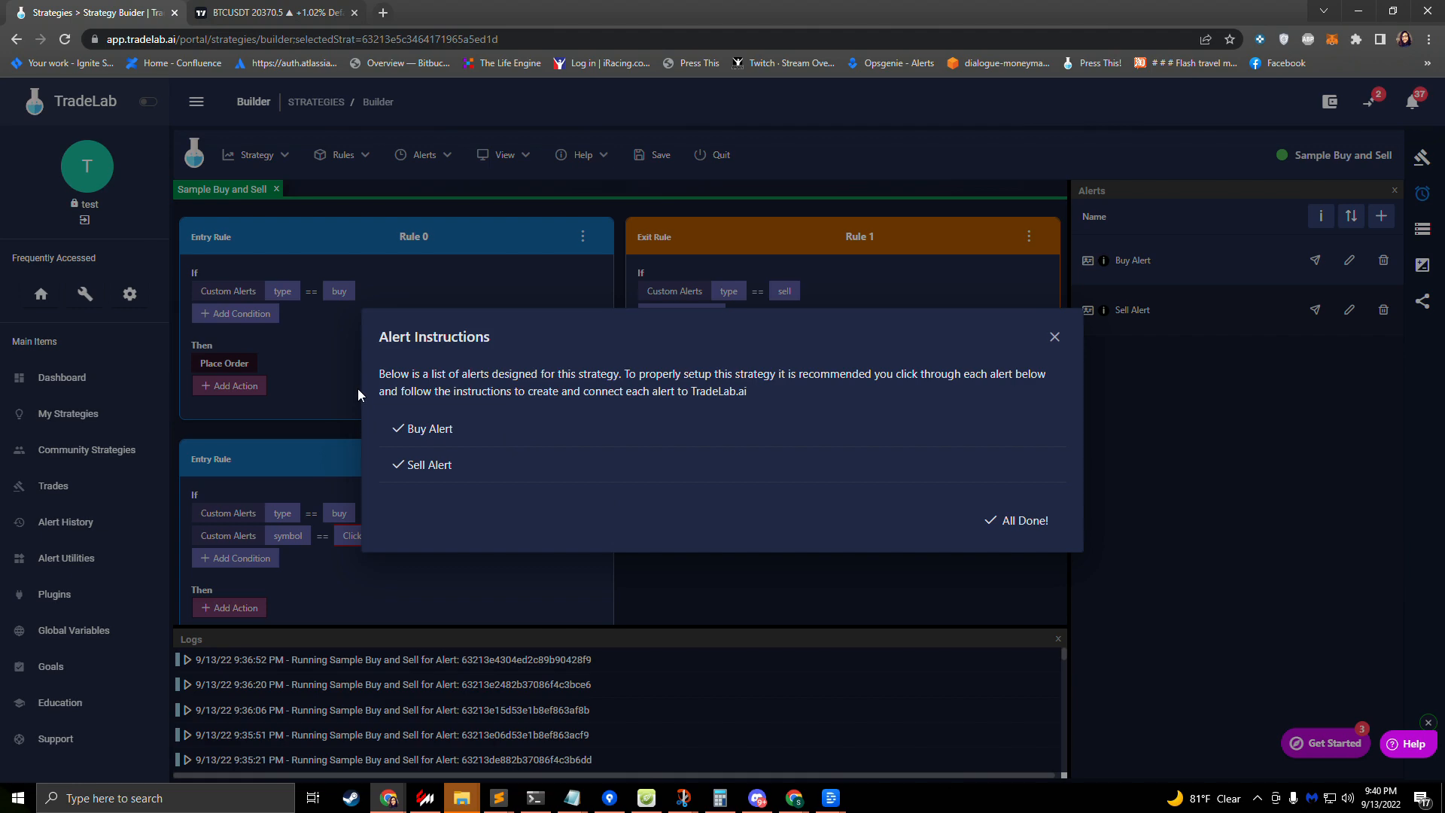
click(1022, 523)
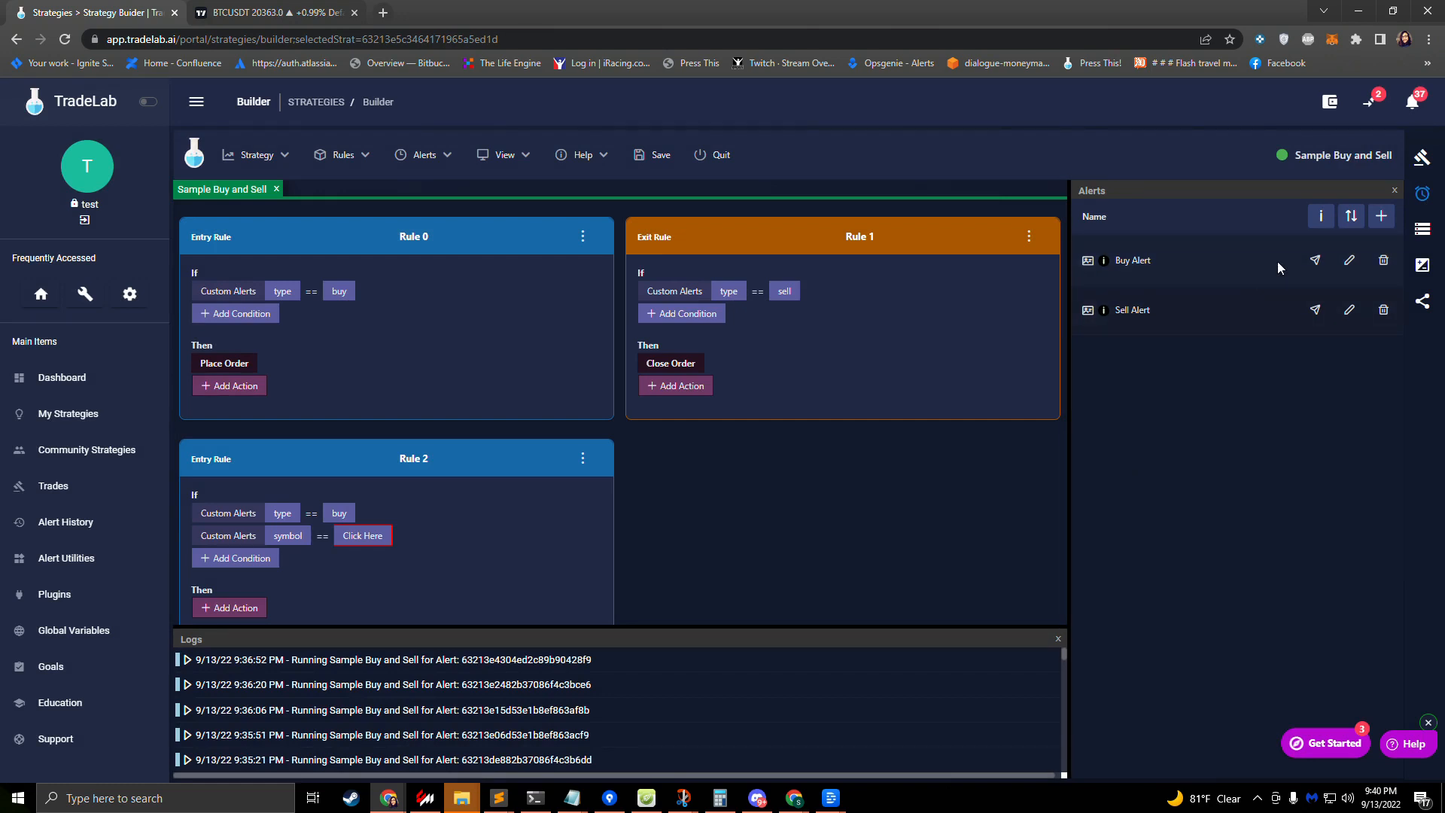
Open the strategy's trade settings, rename the strategy to Sample Buy and Sell BTC and save it.
click(1422, 158)
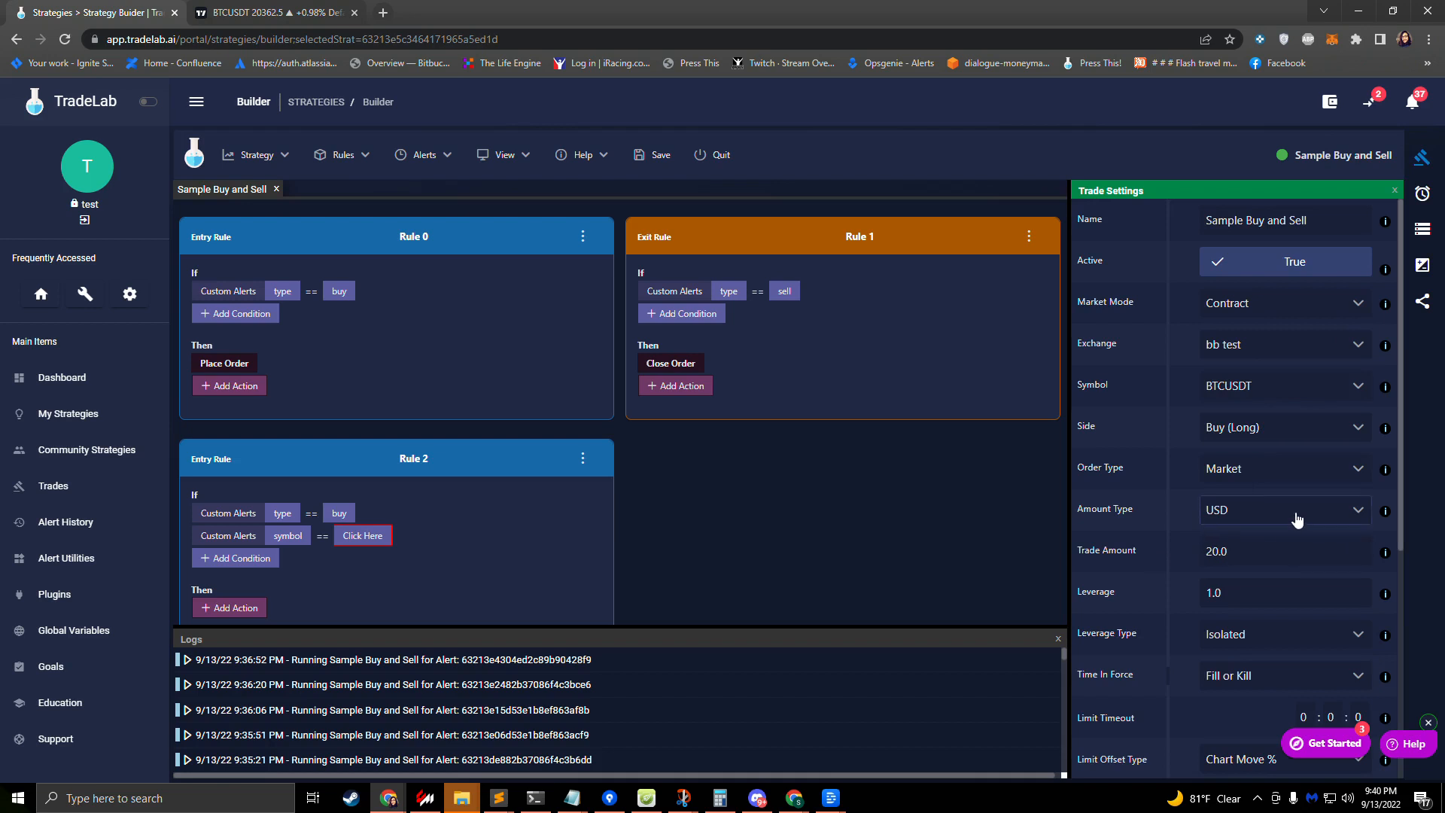
scroll(1151, 508, down, 5)
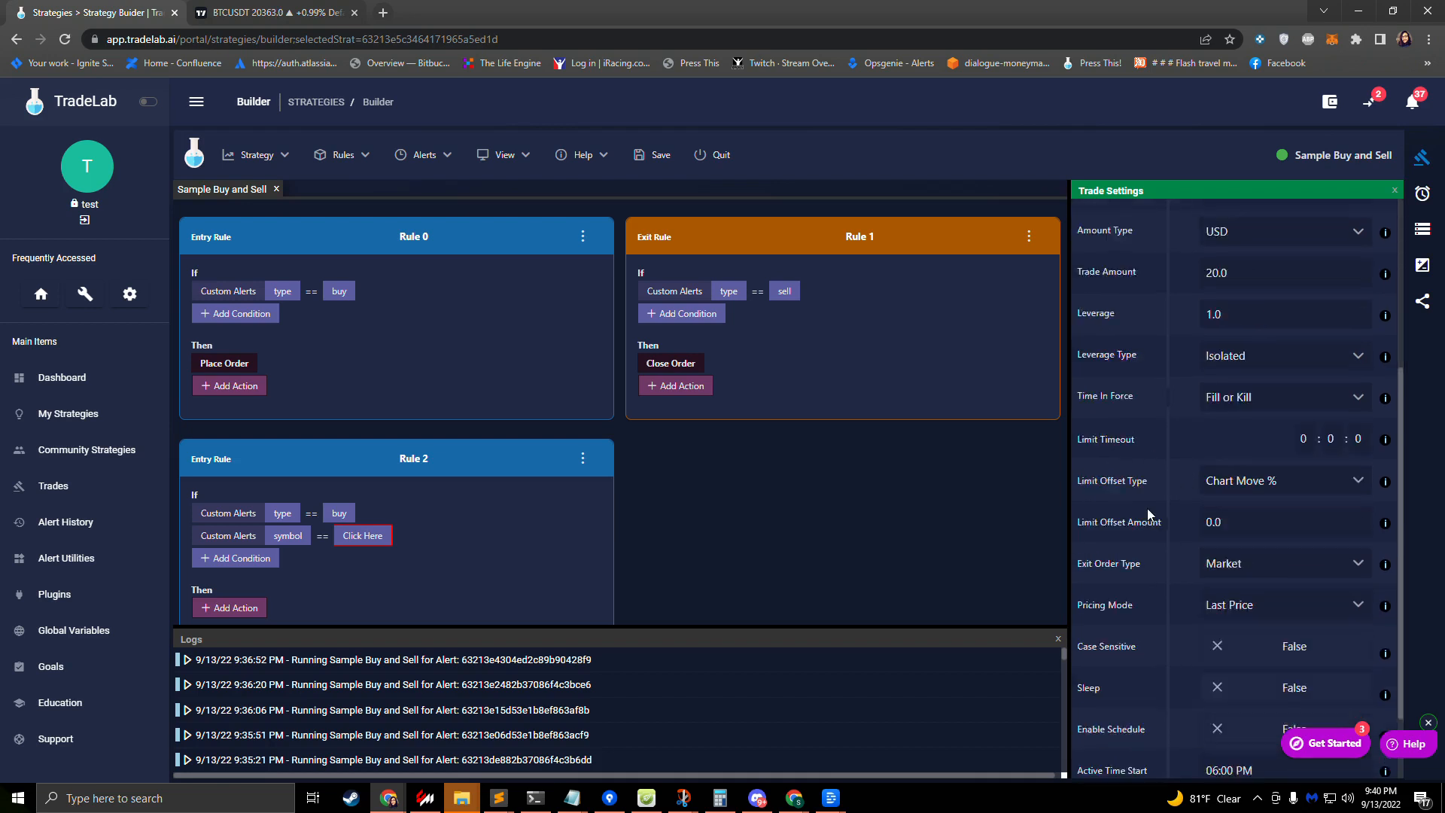
scroll(1147, 508, up, 3)
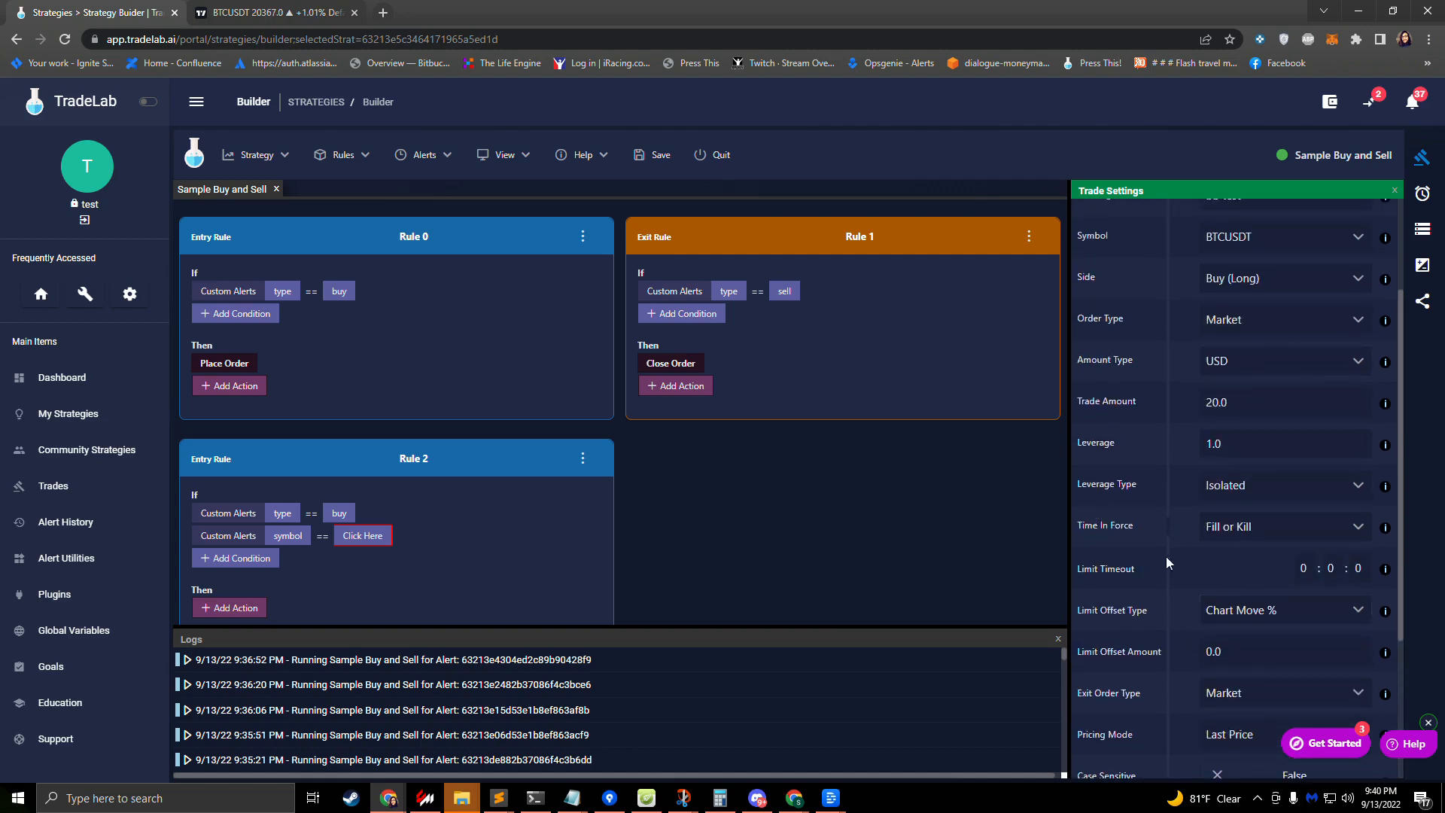
scroll(1249, 527, up, 2)
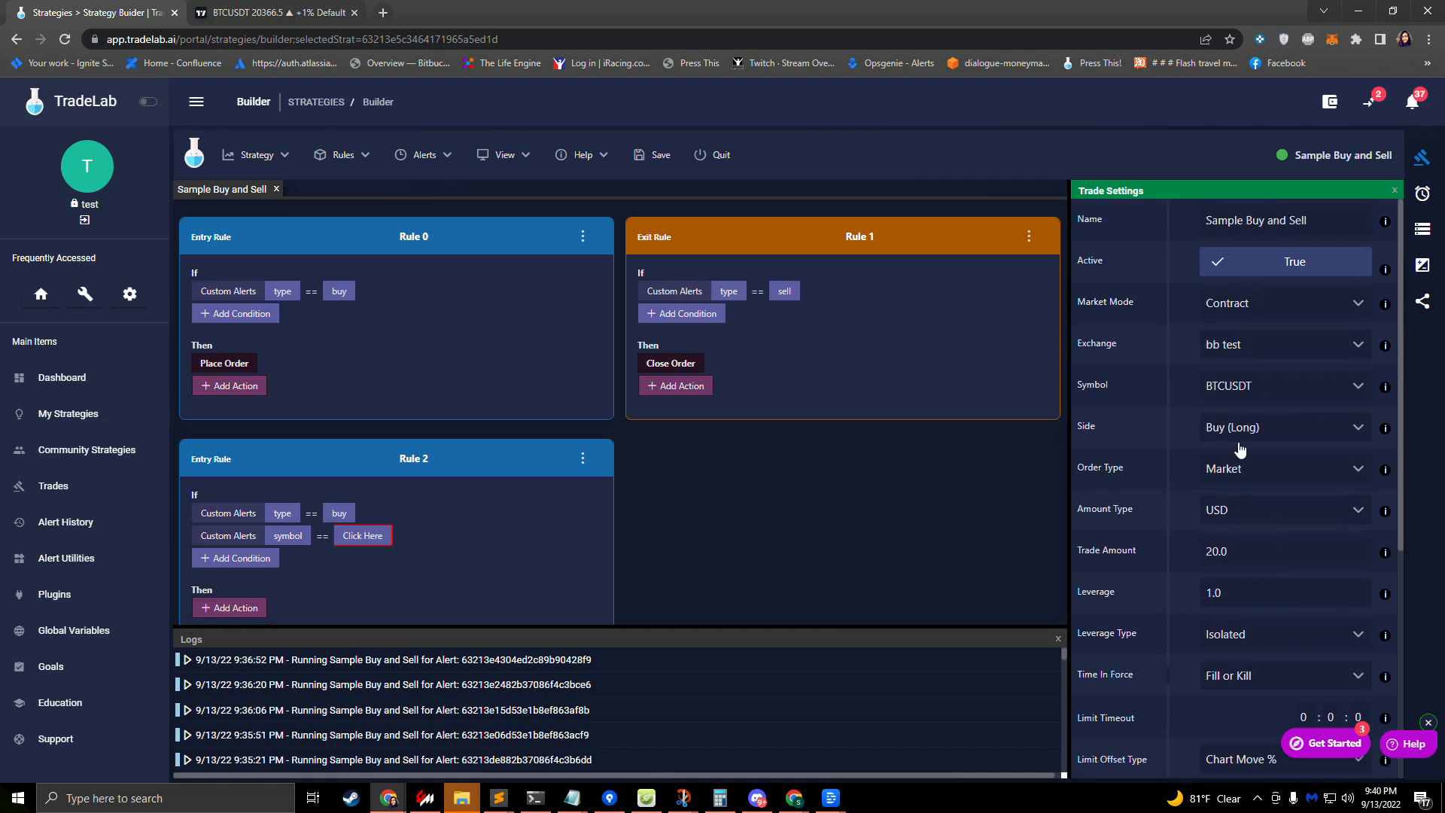
scroll(1174, 516, down, 4)
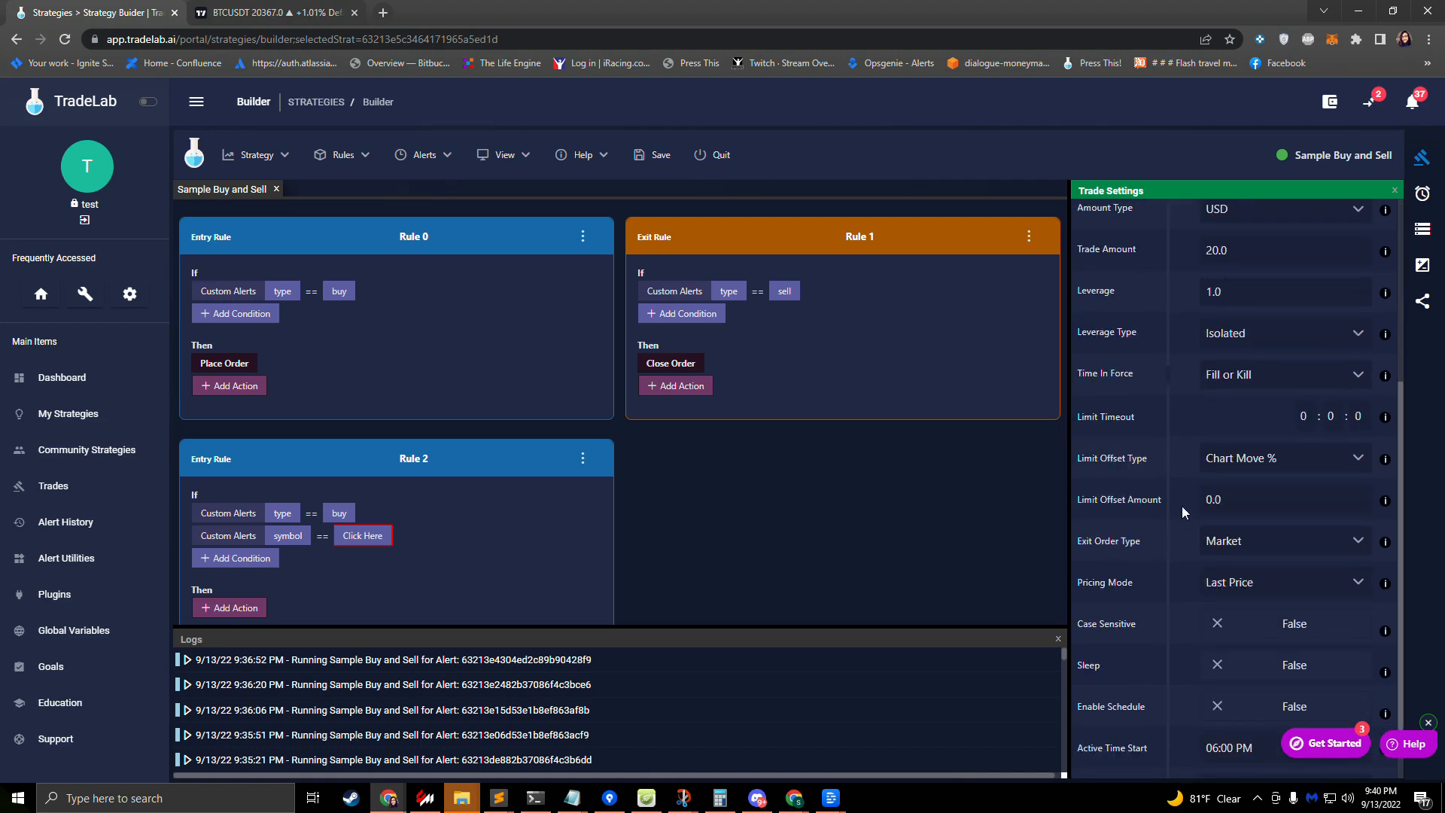
scroll(1182, 505, up, 4)
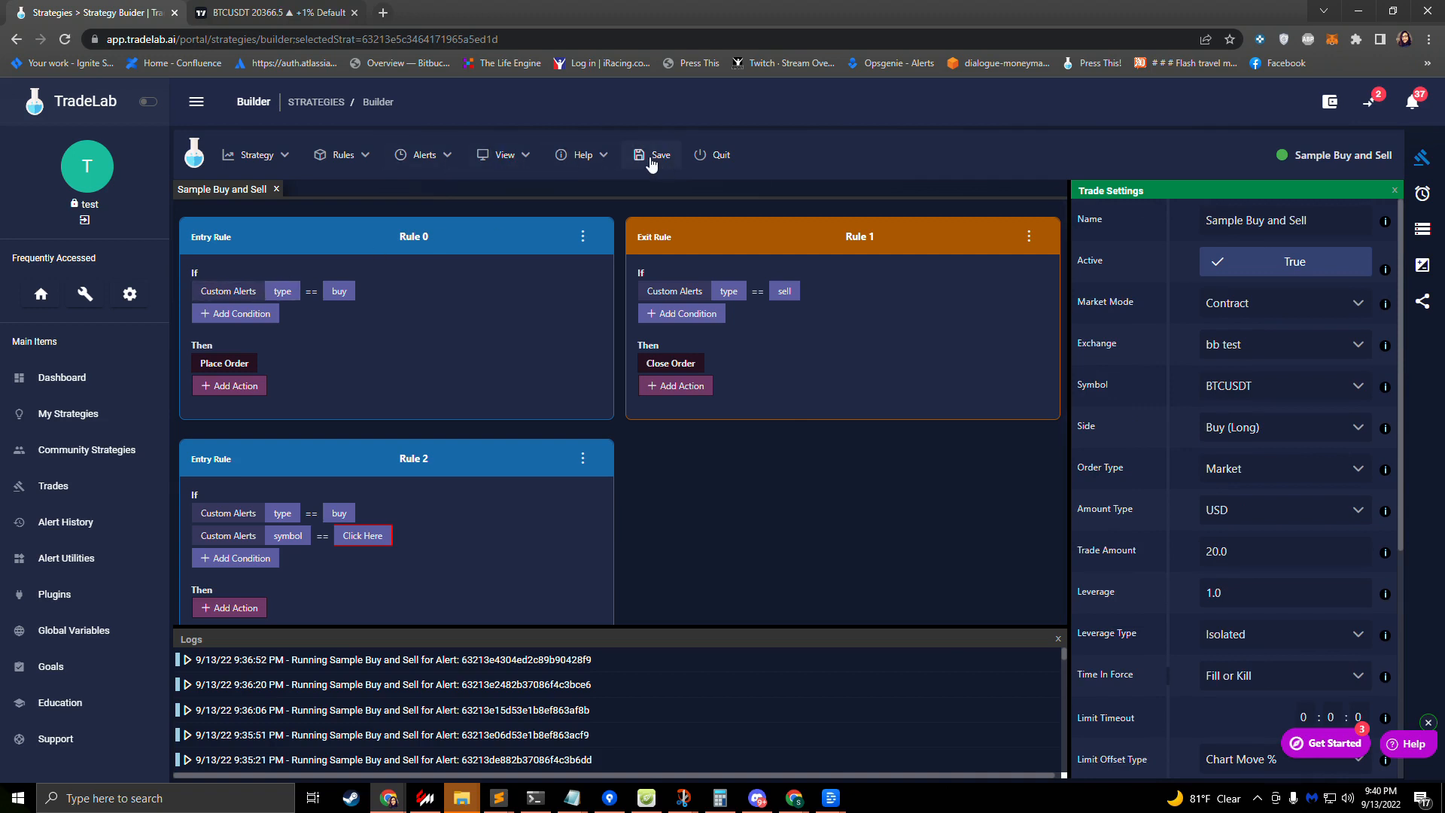
click(1355, 218)
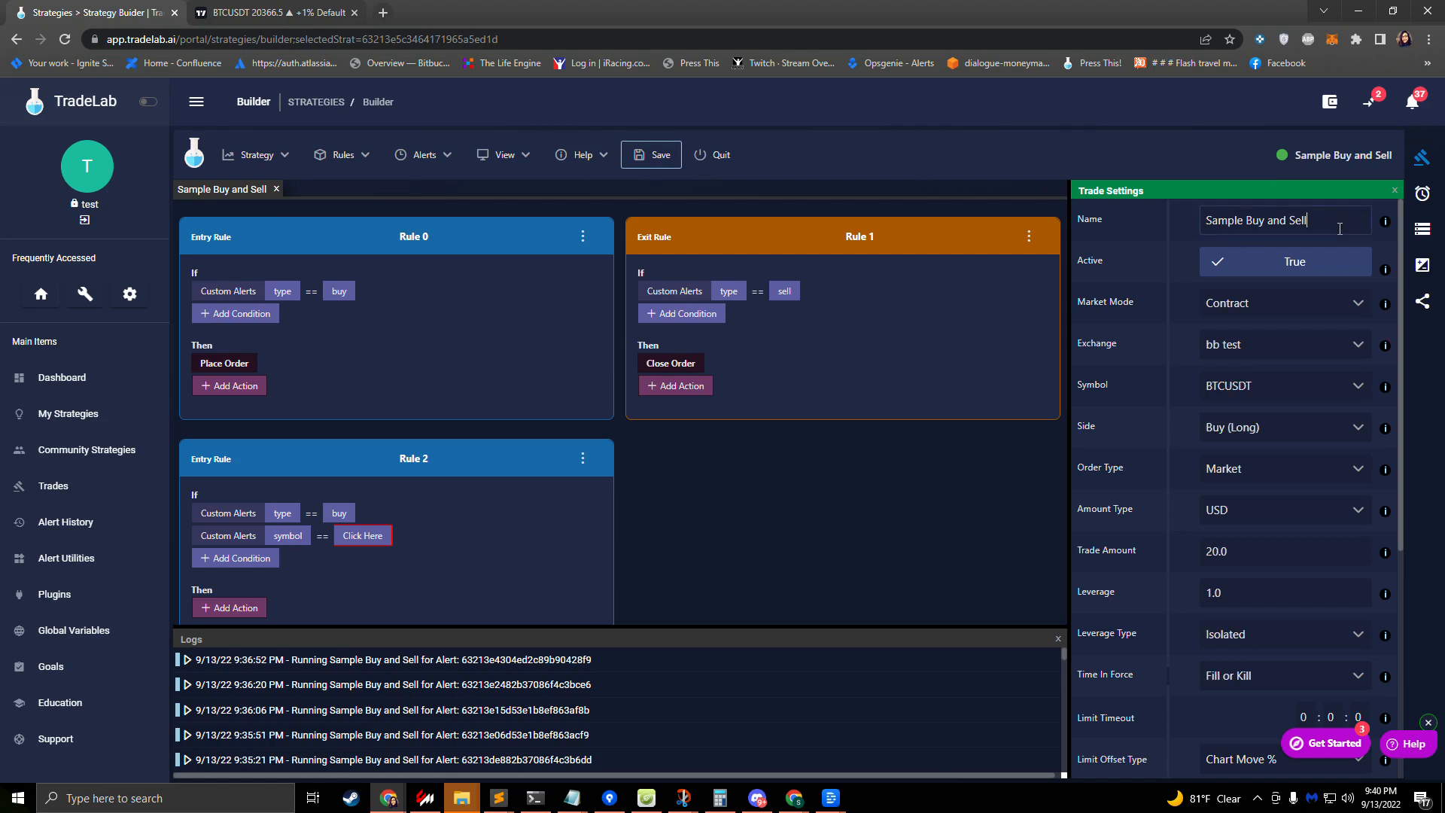
key(Return)
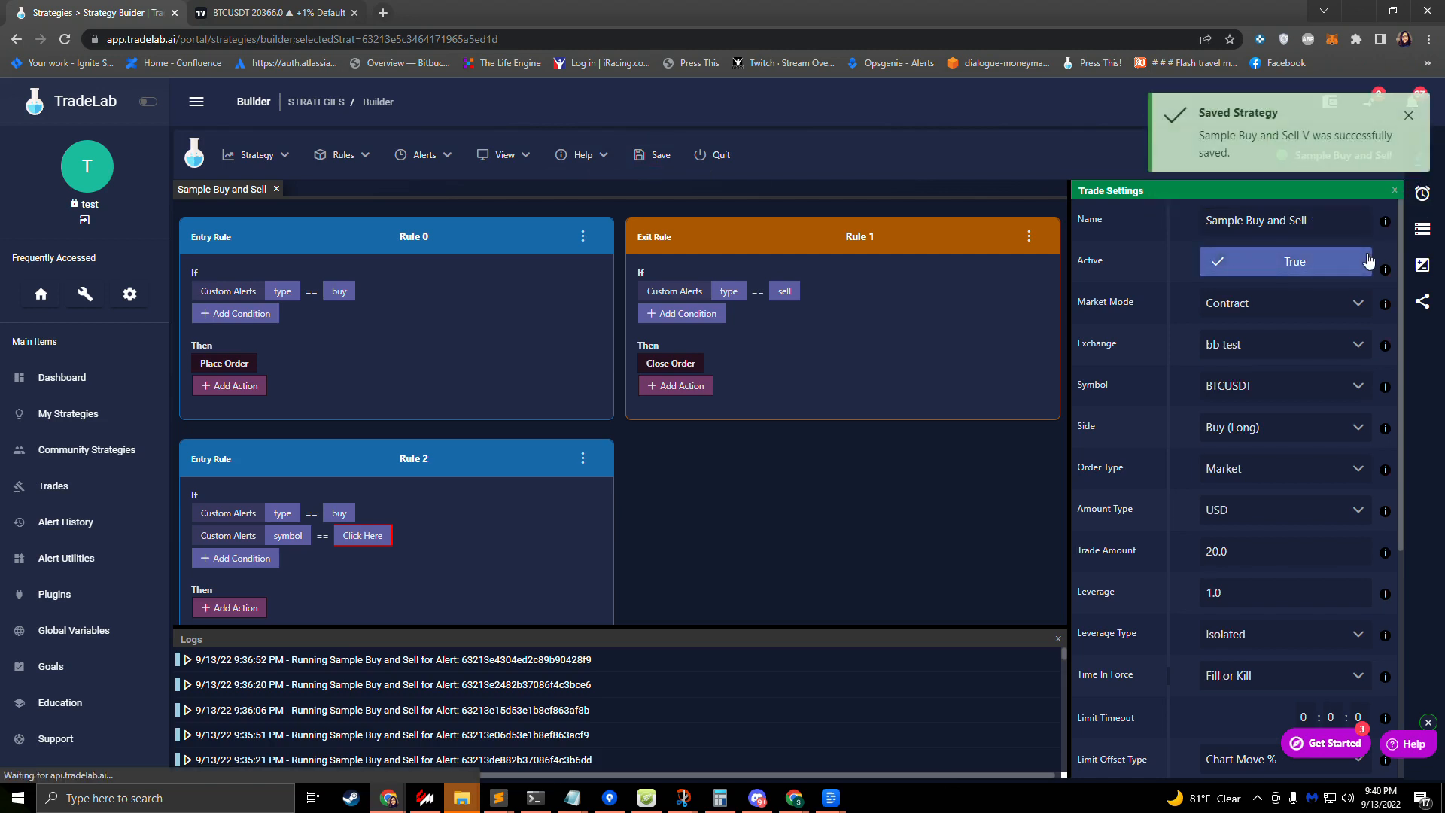
click(1317, 223)
text(BTC)
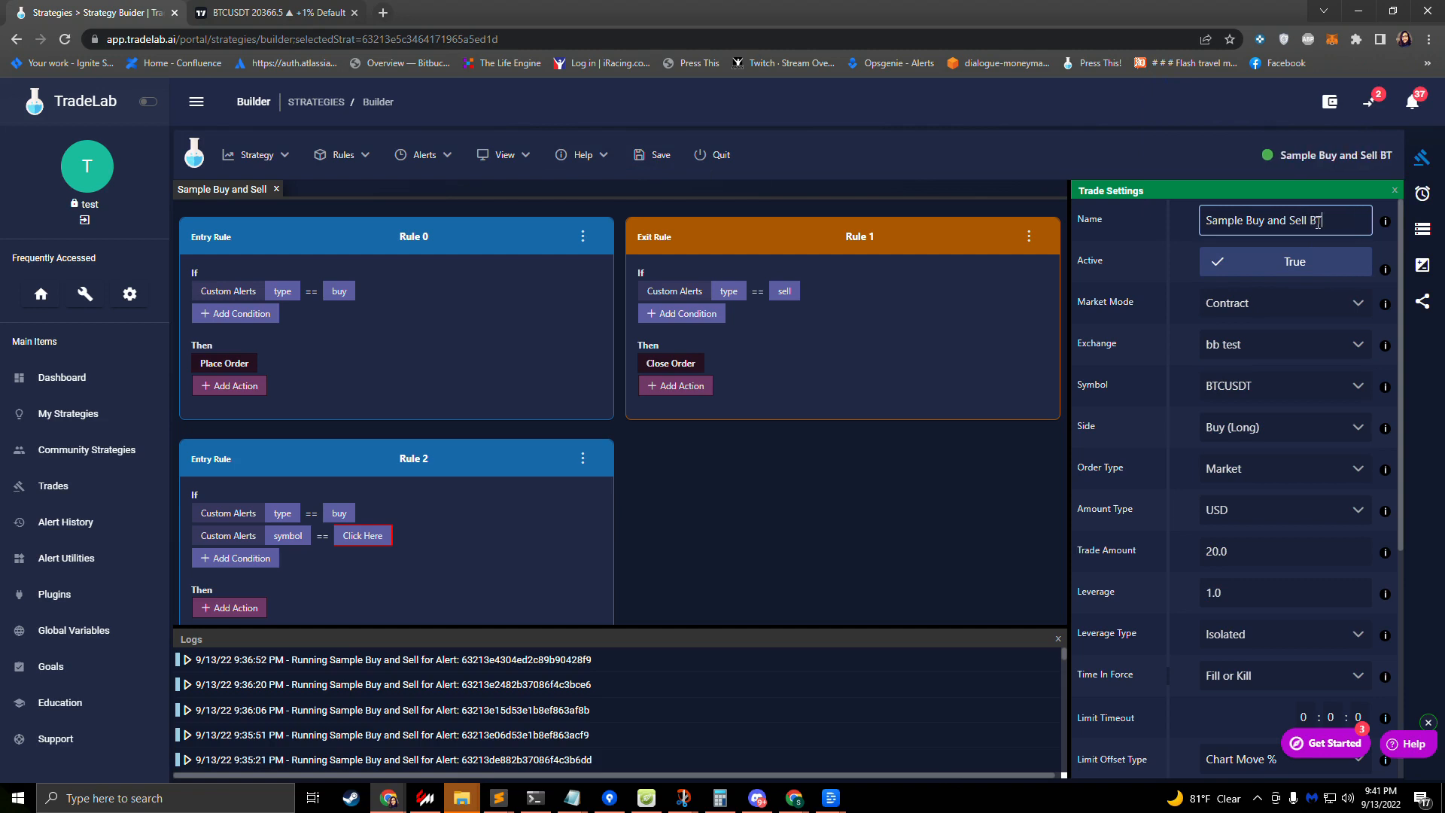
click(638, 171)
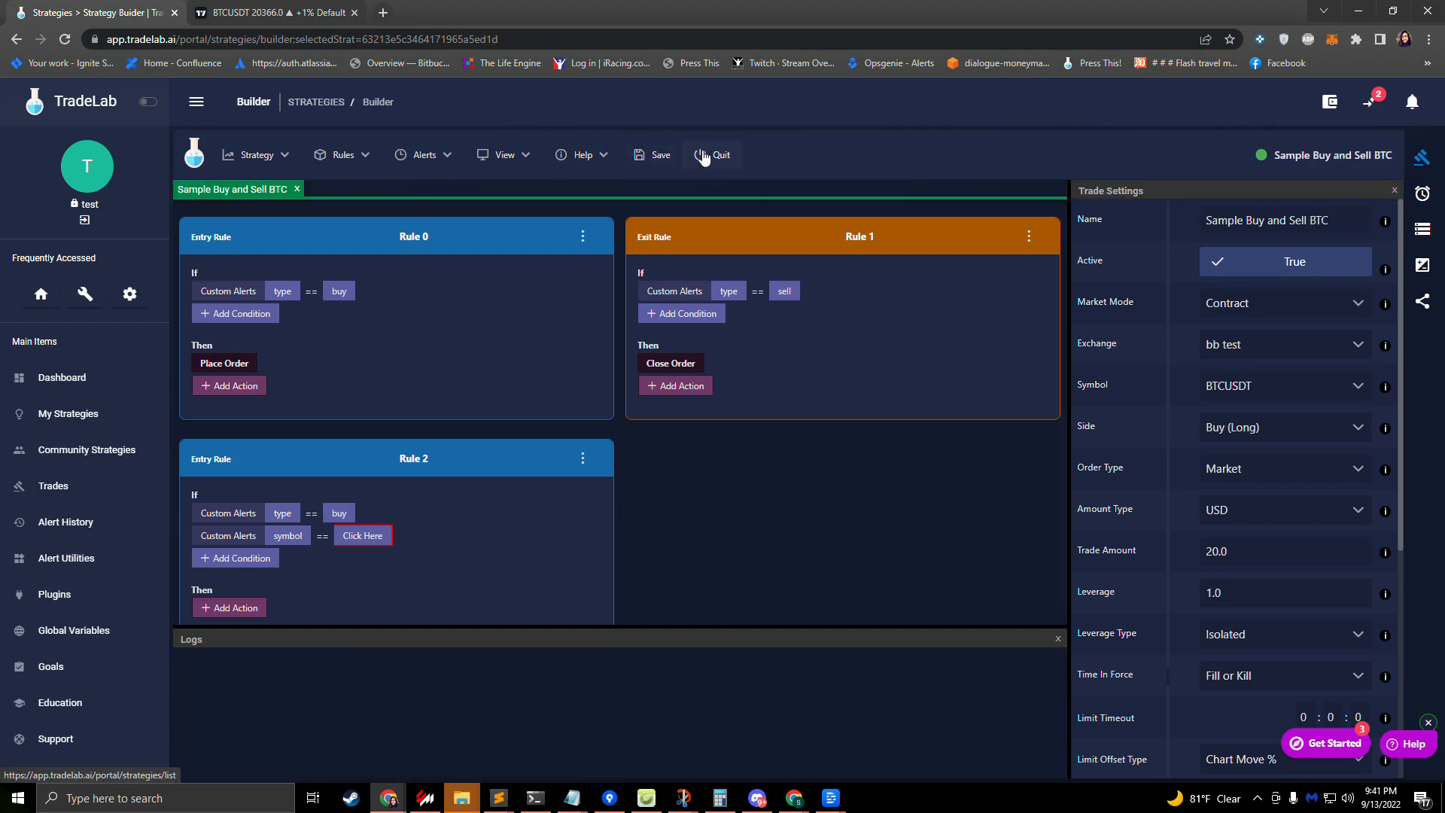
Quit the builder and open the Clone Generator for the ETHUSDT strategy Sample Buy and Sell.
click(706, 157)
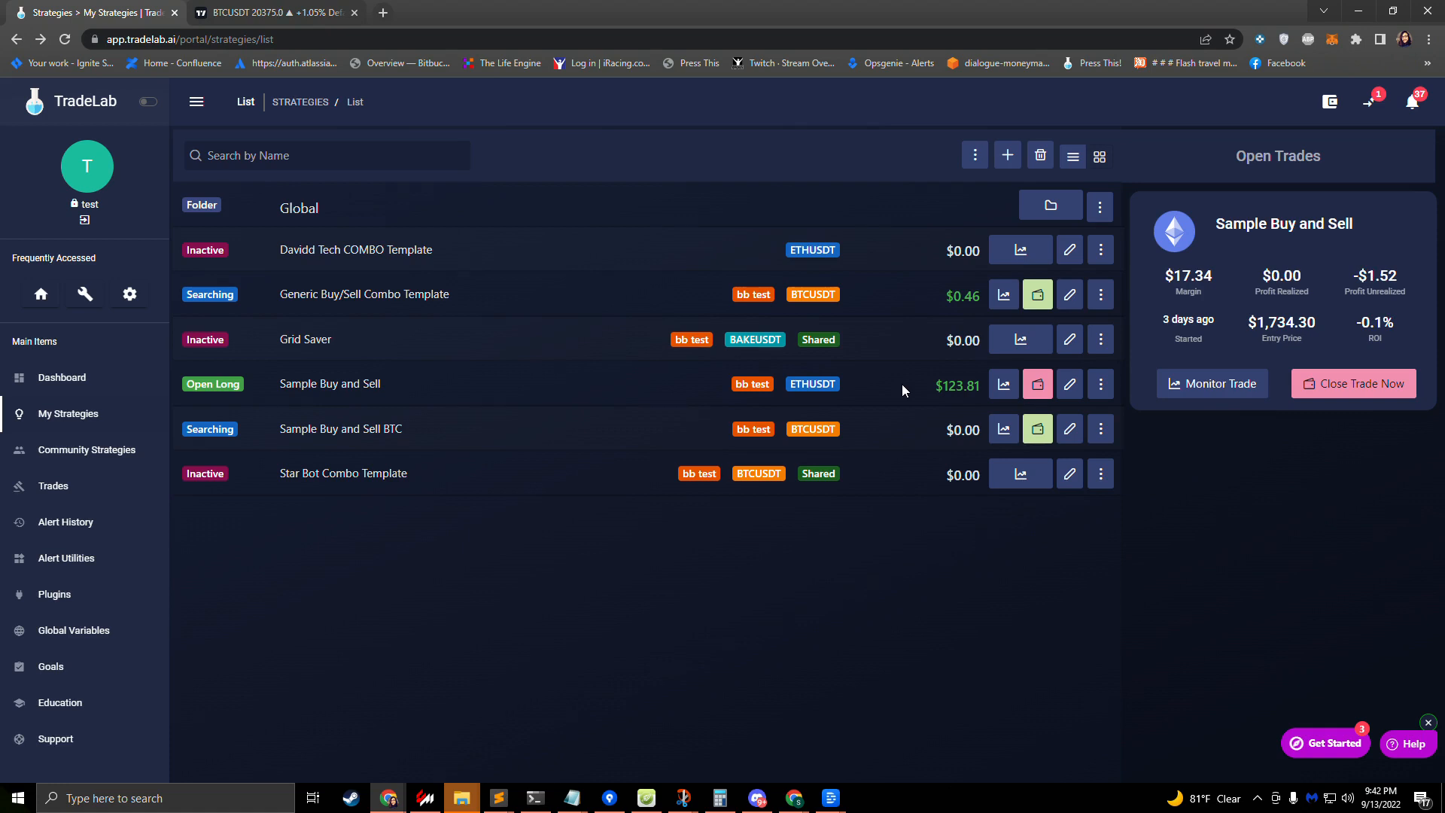
click(1100, 386)
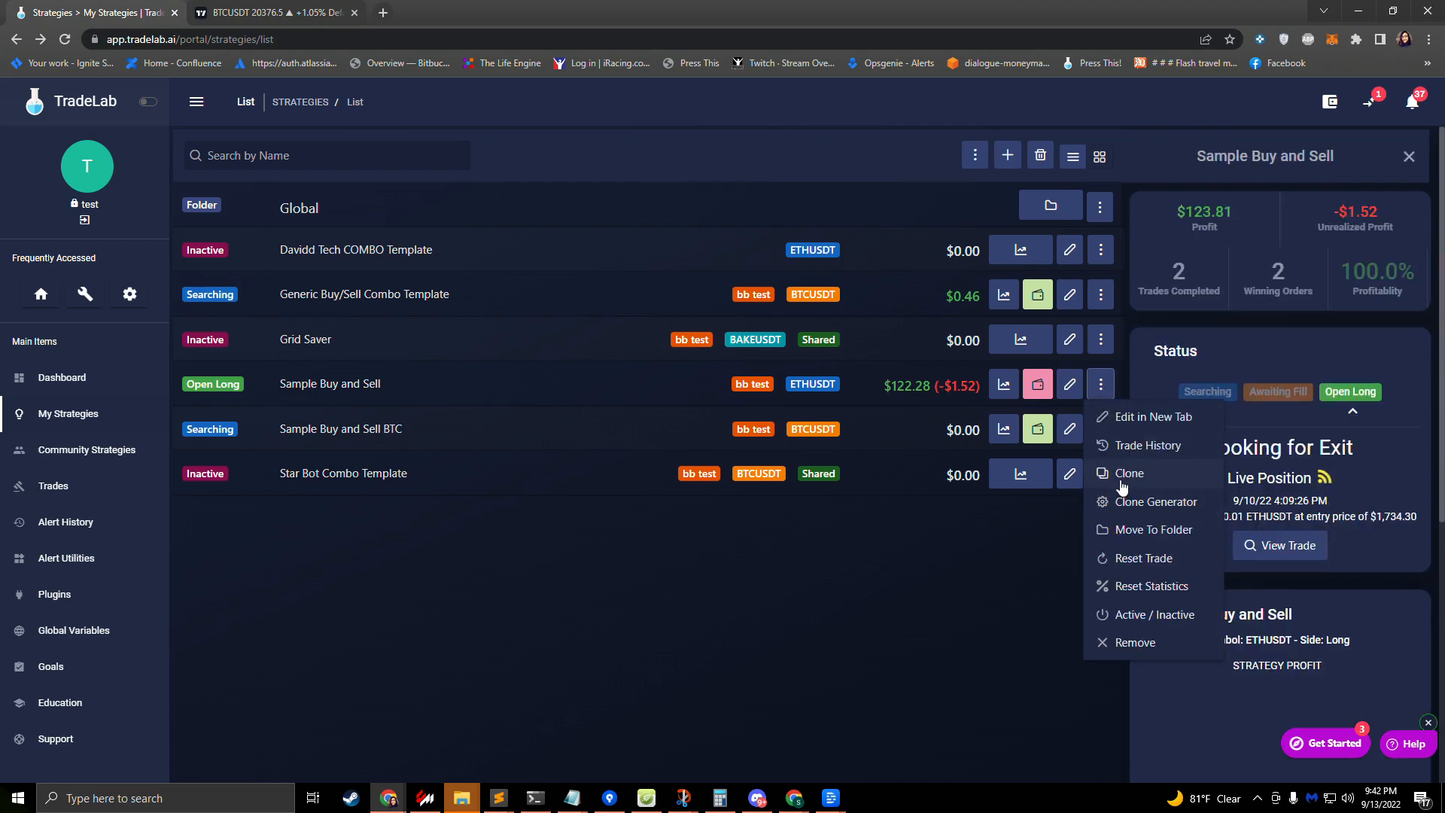
click(1122, 504)
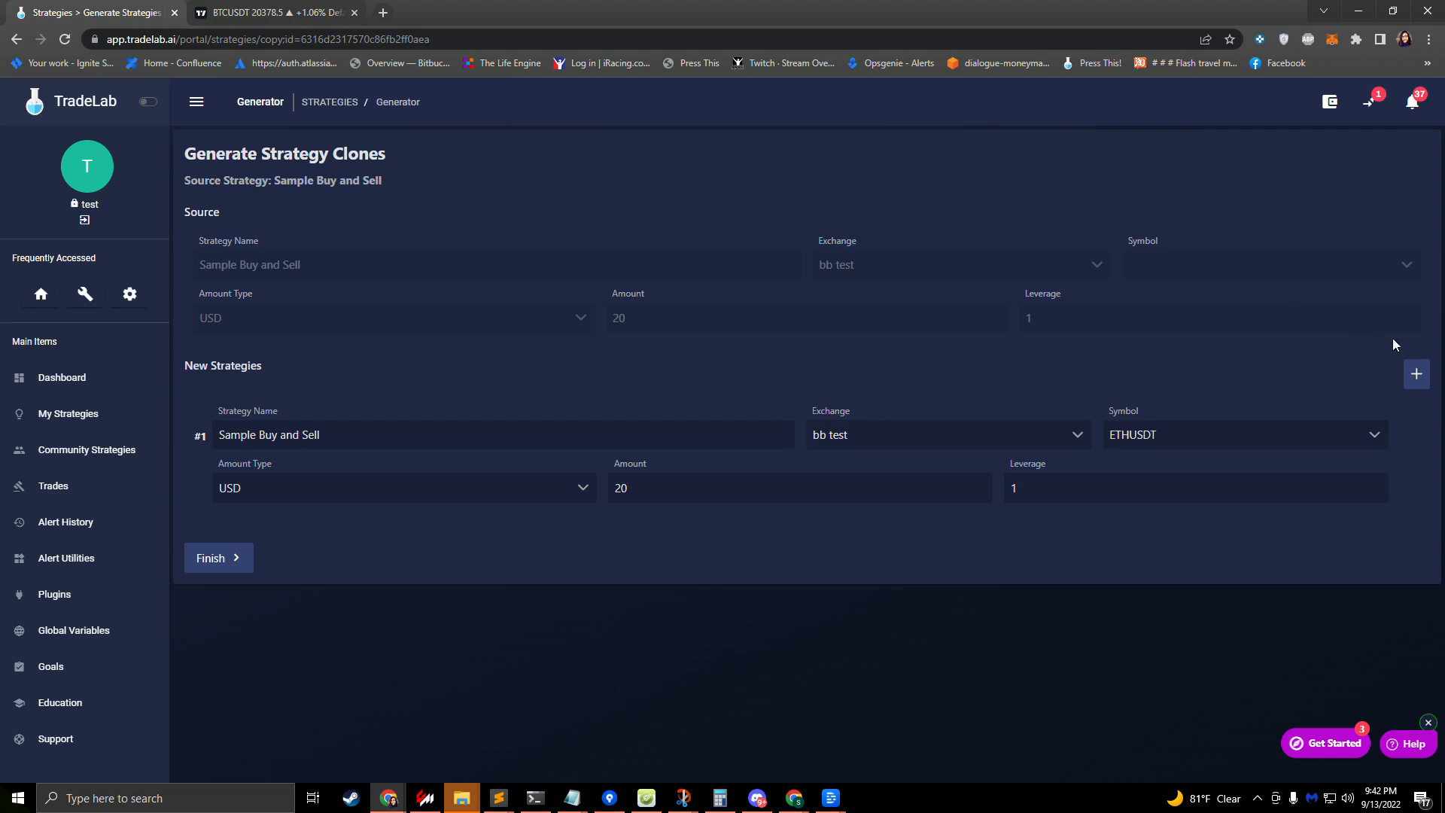
Add new strategy entries until the generator holds eight clones, and dismiss the help message.
click(1407, 373)
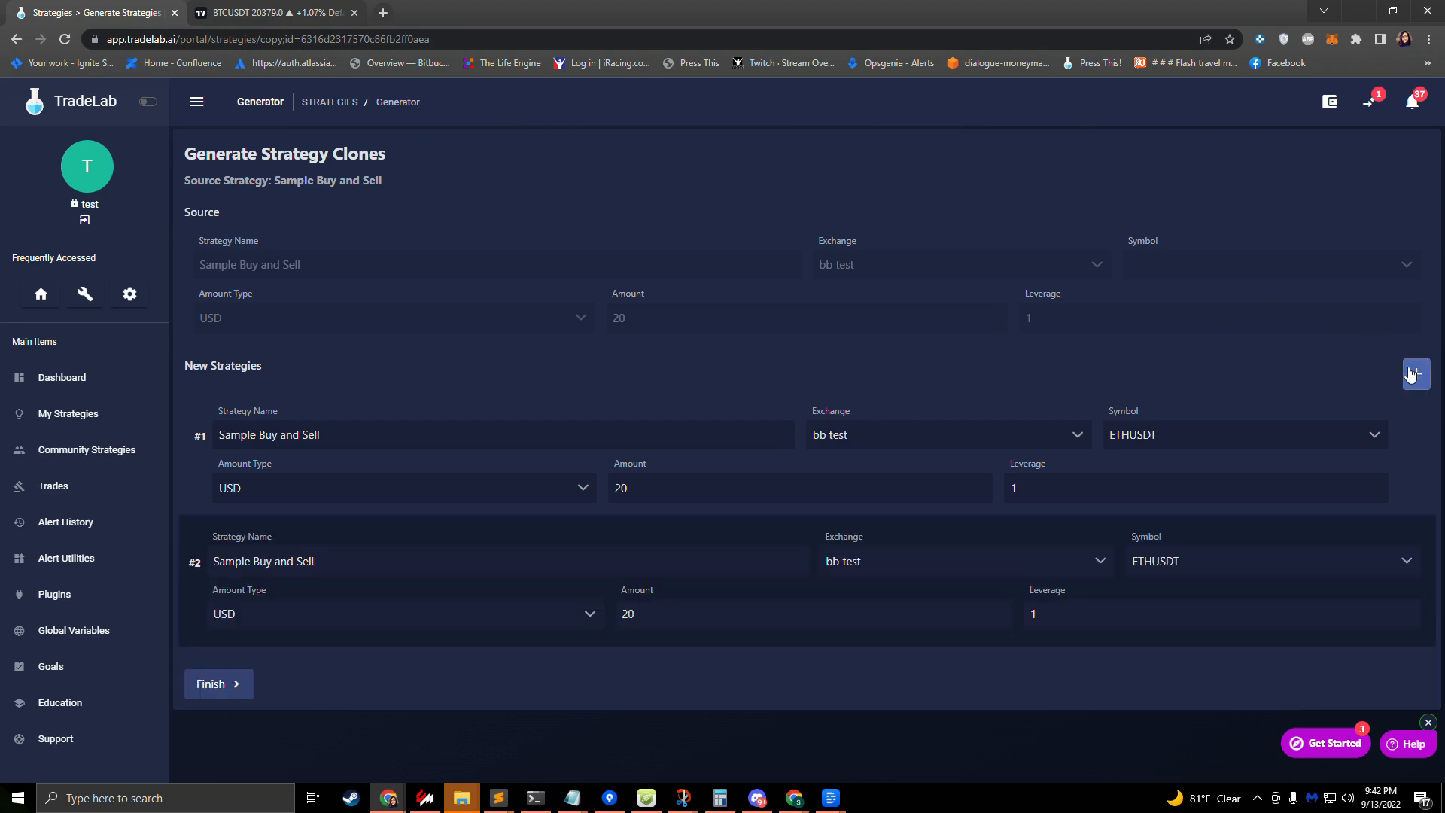
click(1411, 374)
click(1410, 374)
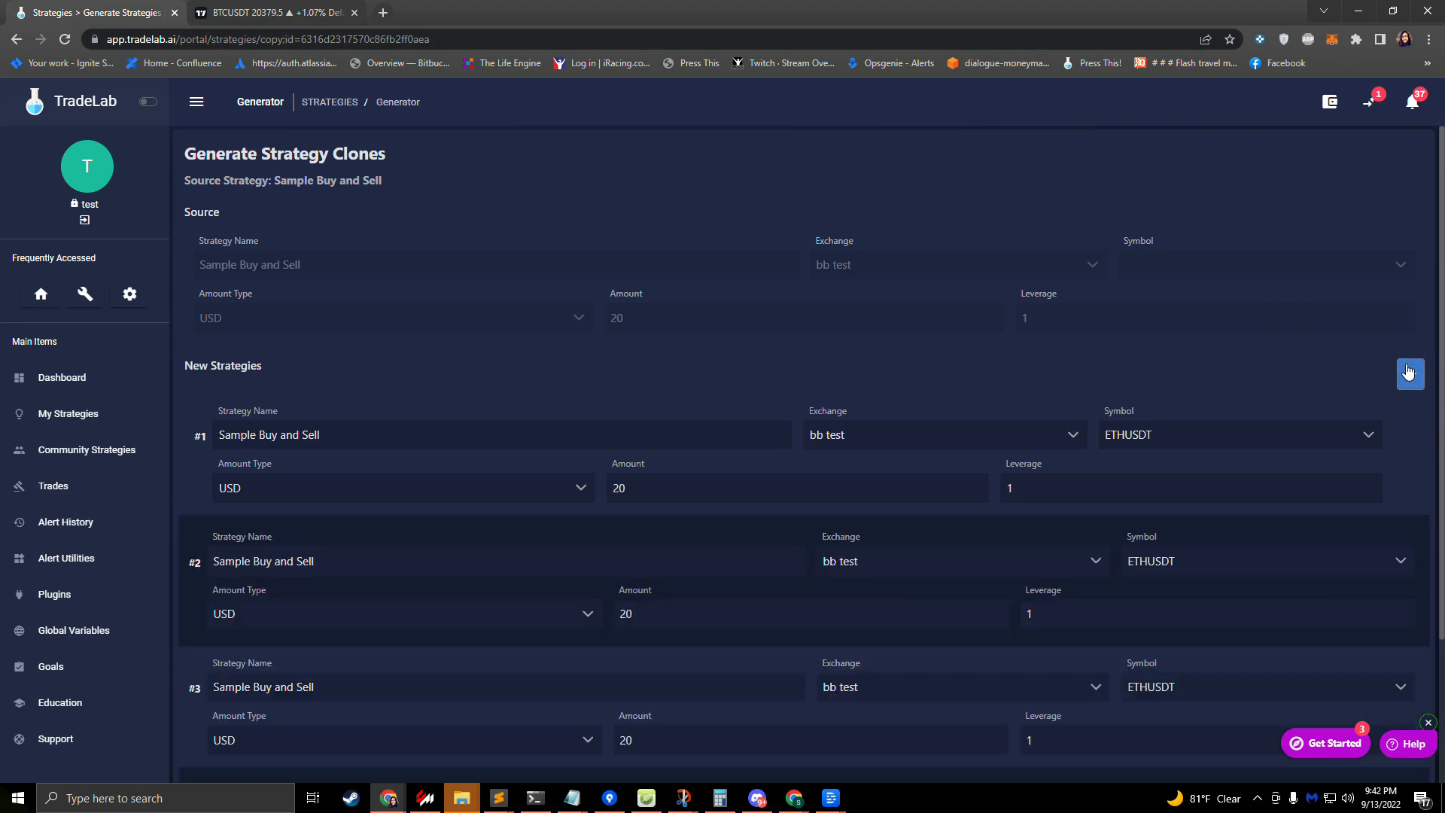
scroll(1154, 367, down, 8)
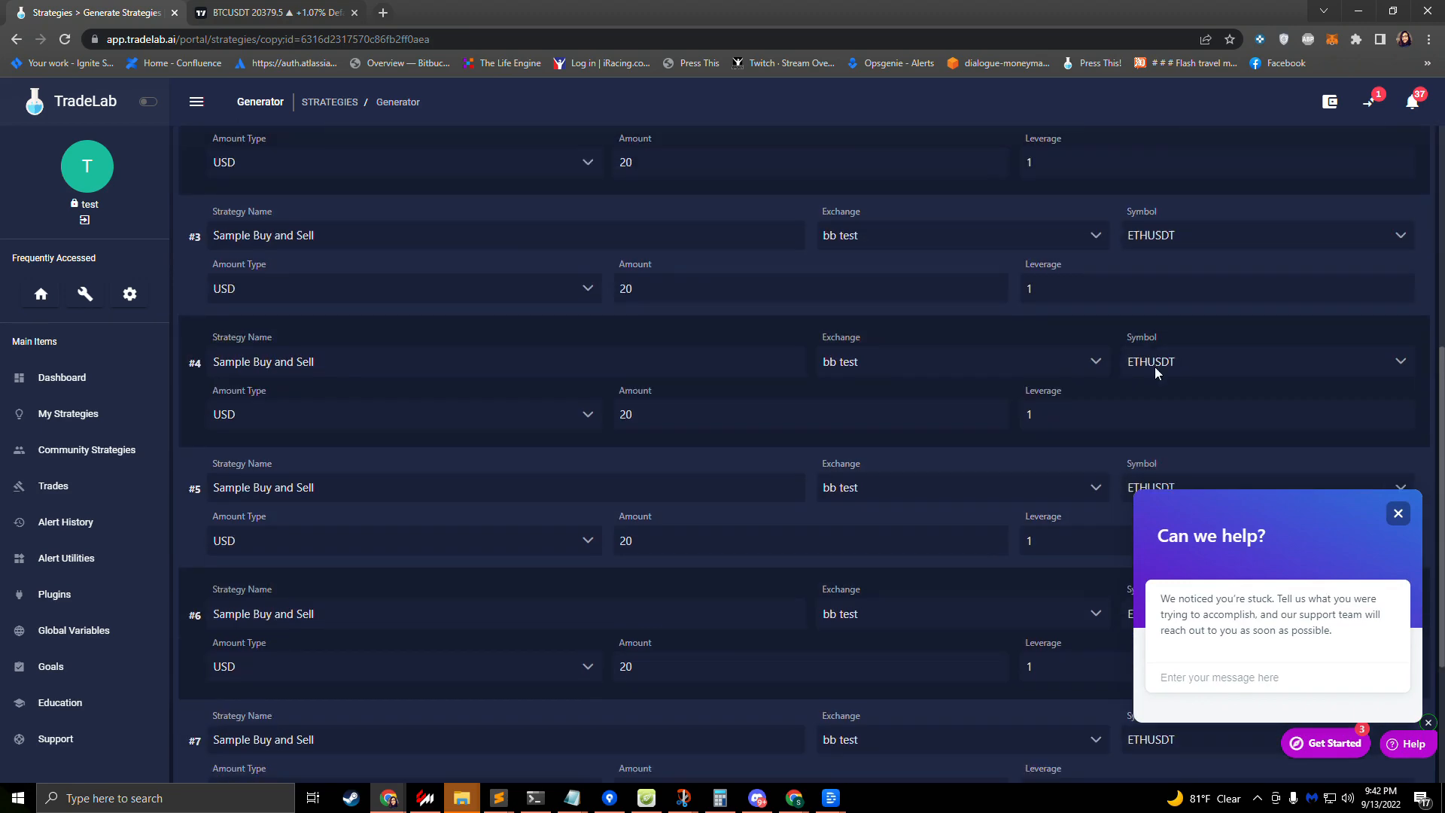
scroll(1157, 373, up, 10)
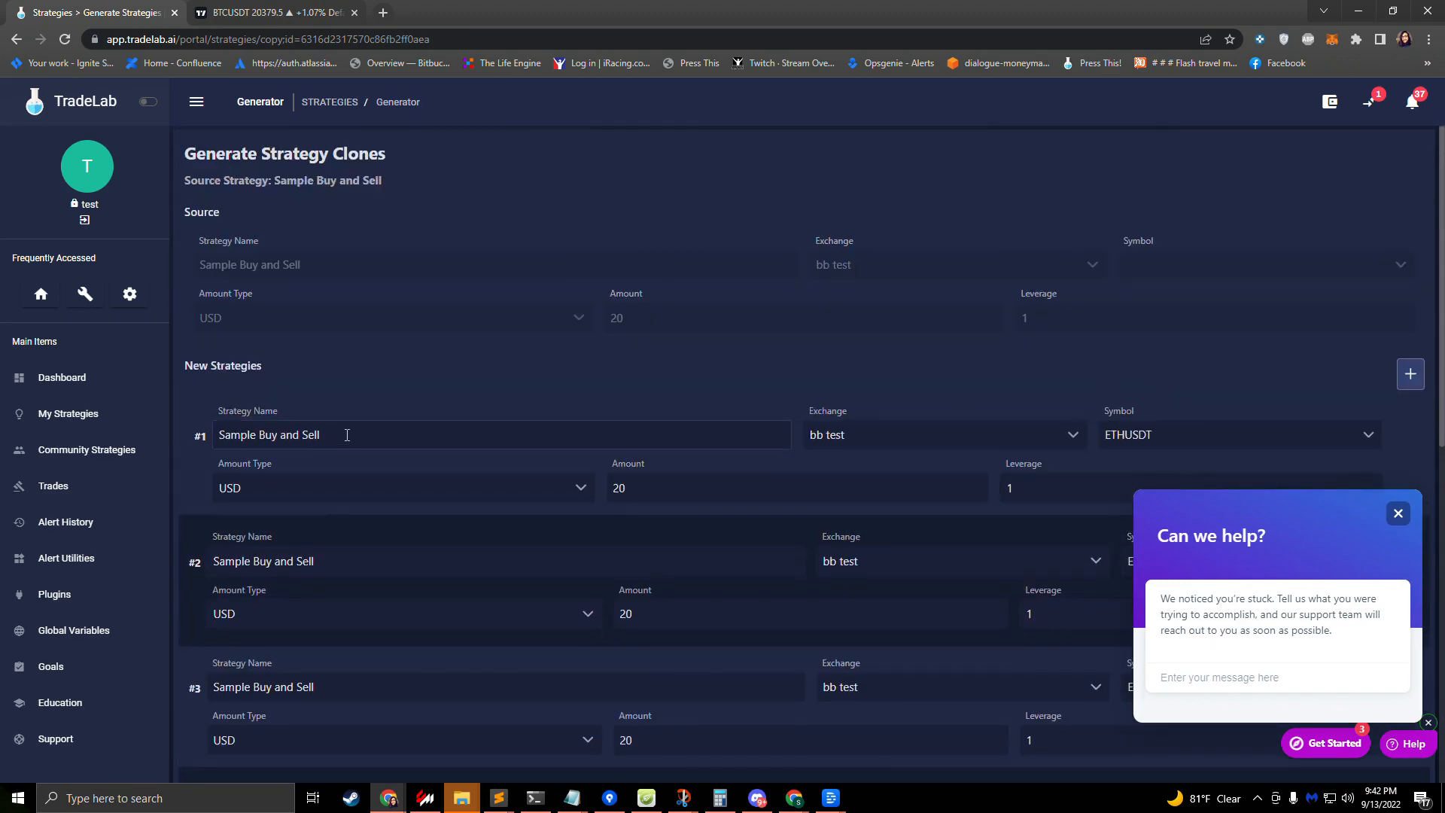
click(1398, 513)
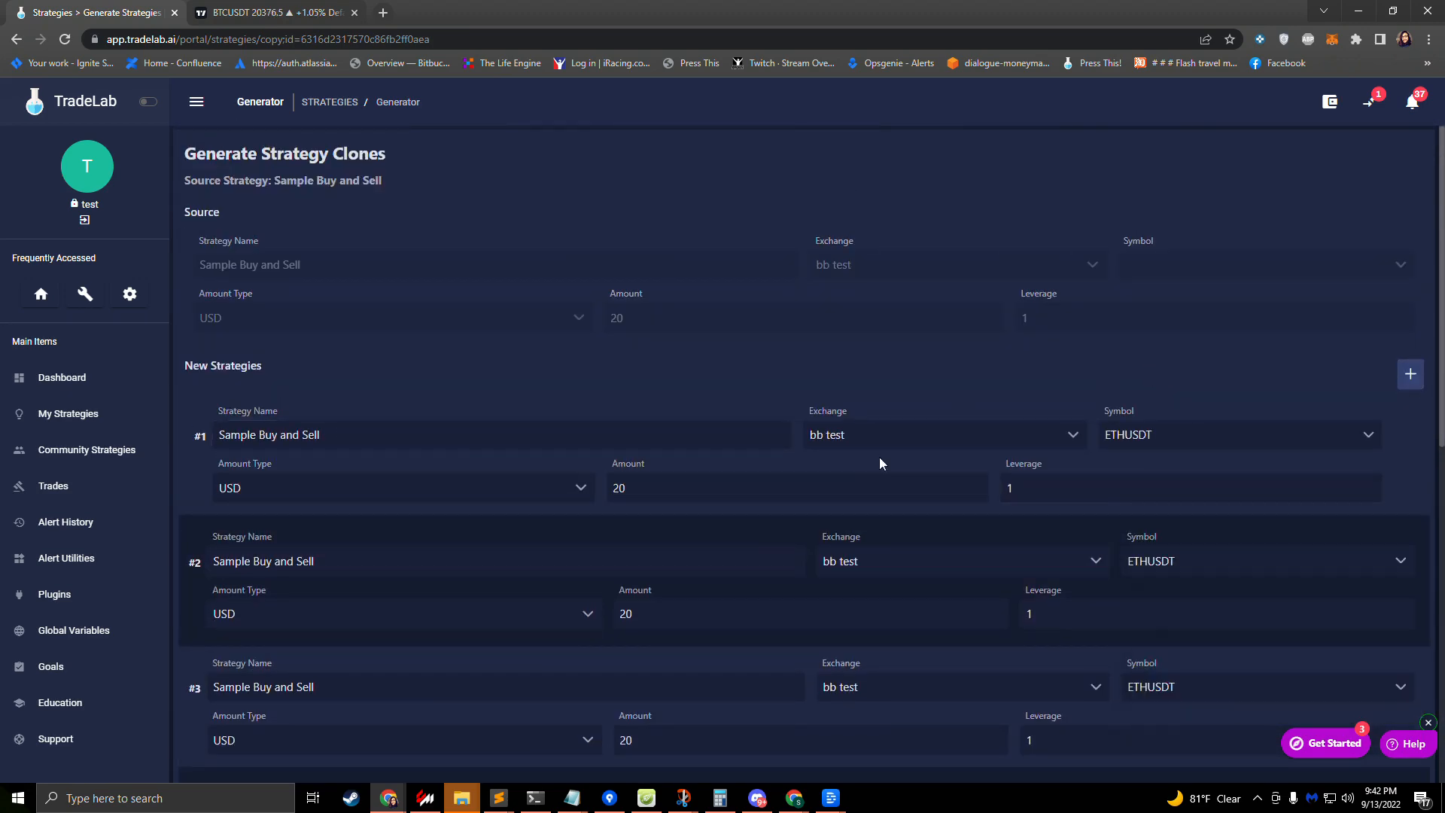
Name the eight new strategies Sample Buy and Sell 1 through Sample Buy and Sell 8.
click(356, 429)
text(1)
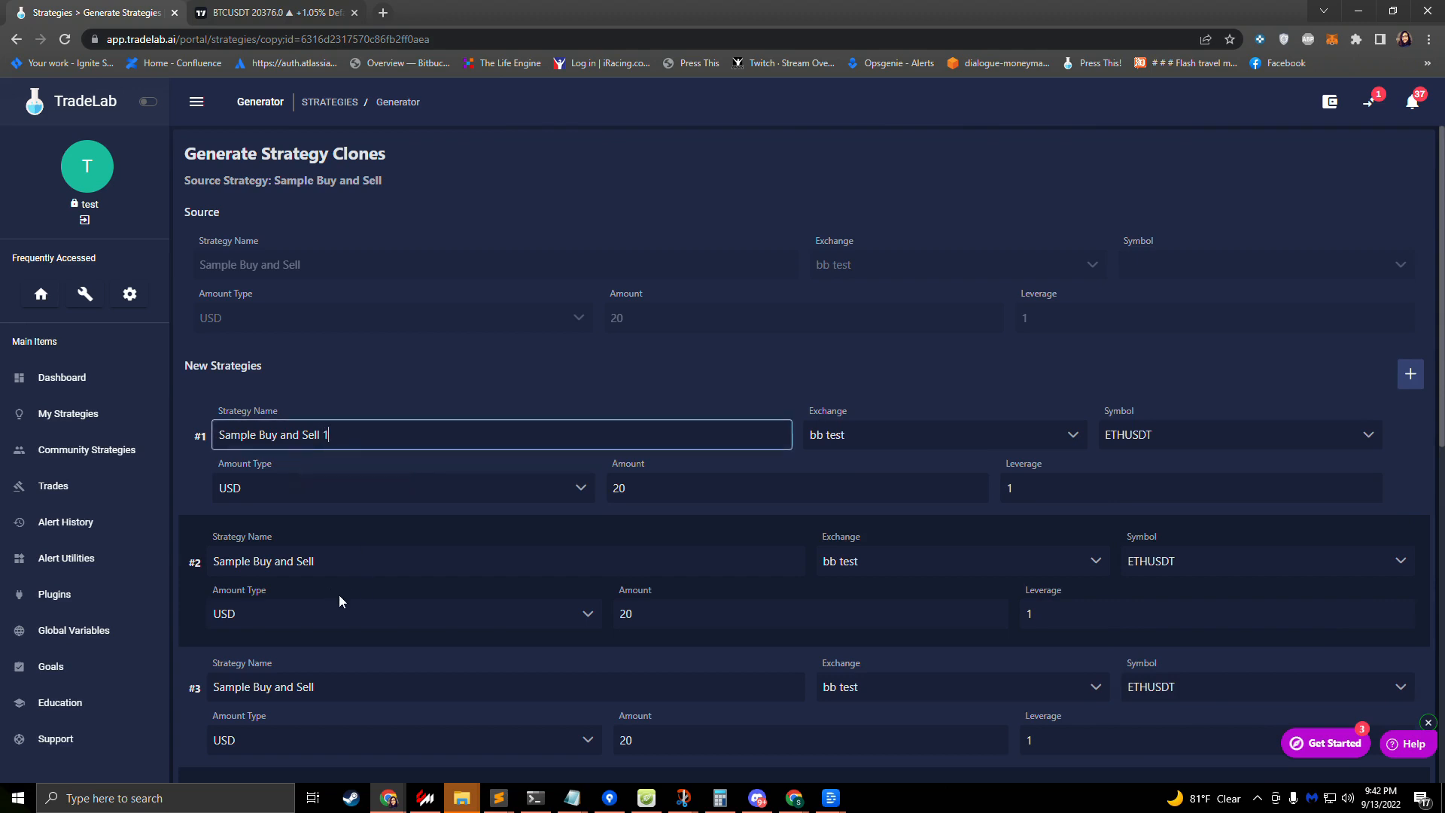
click(343, 563)
text(2)
click(333, 690)
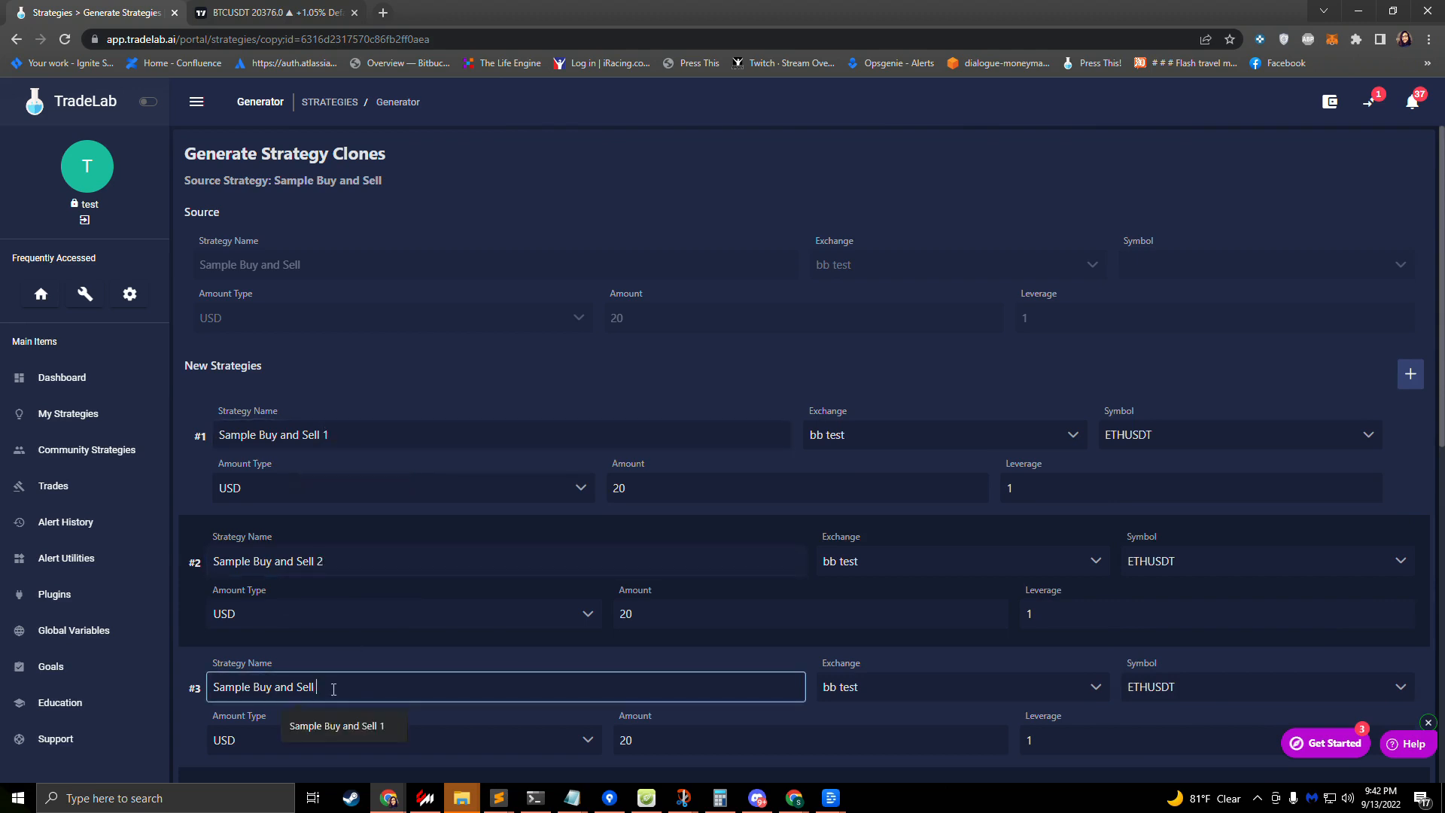
text(3)
scroll(336, 675, down, 5)
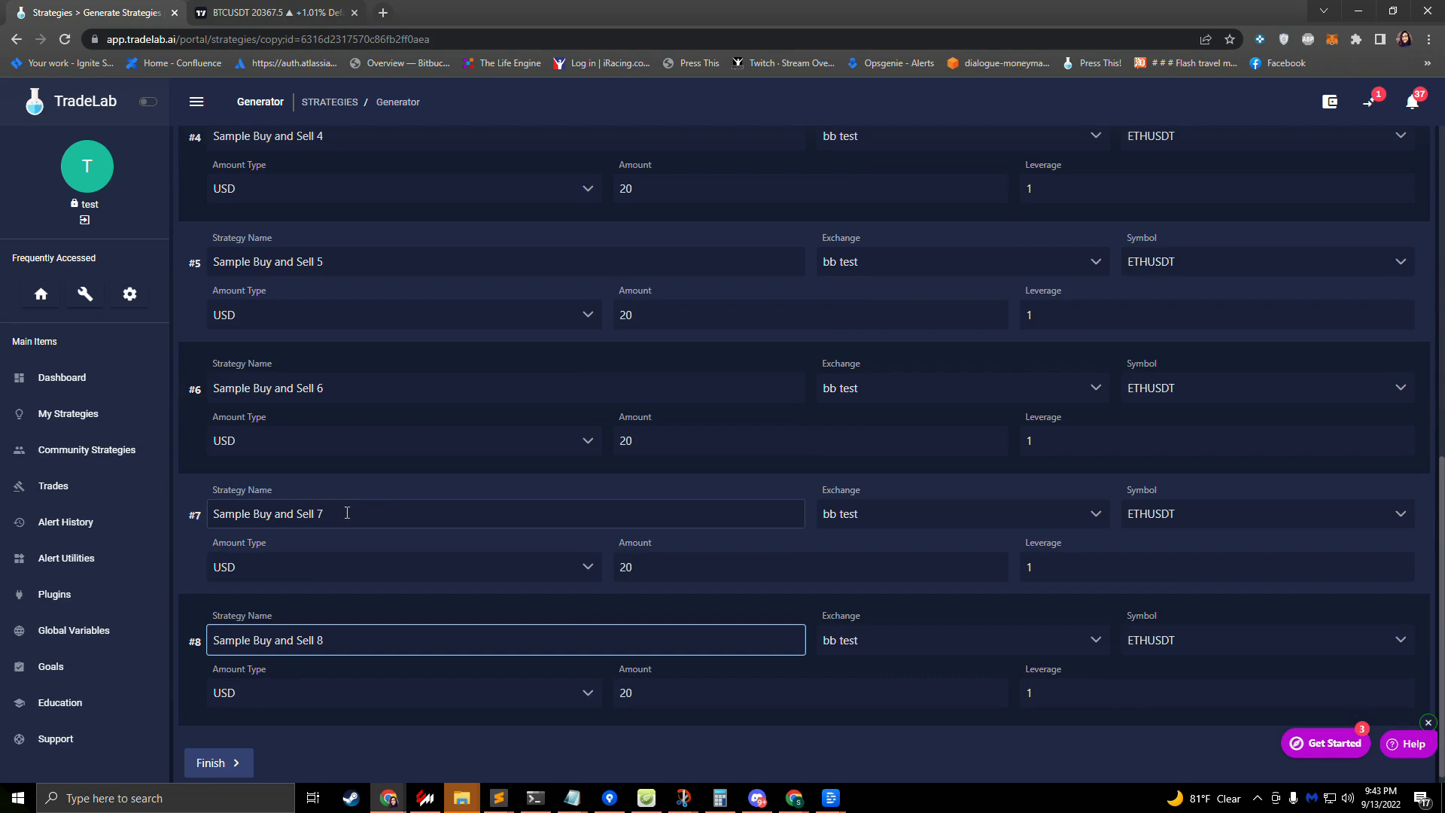
Set the symbols of the first three clones to ENJUSDT, DYDXUSDT and BTCUSDT.
scroll(525, 512, up, 12)
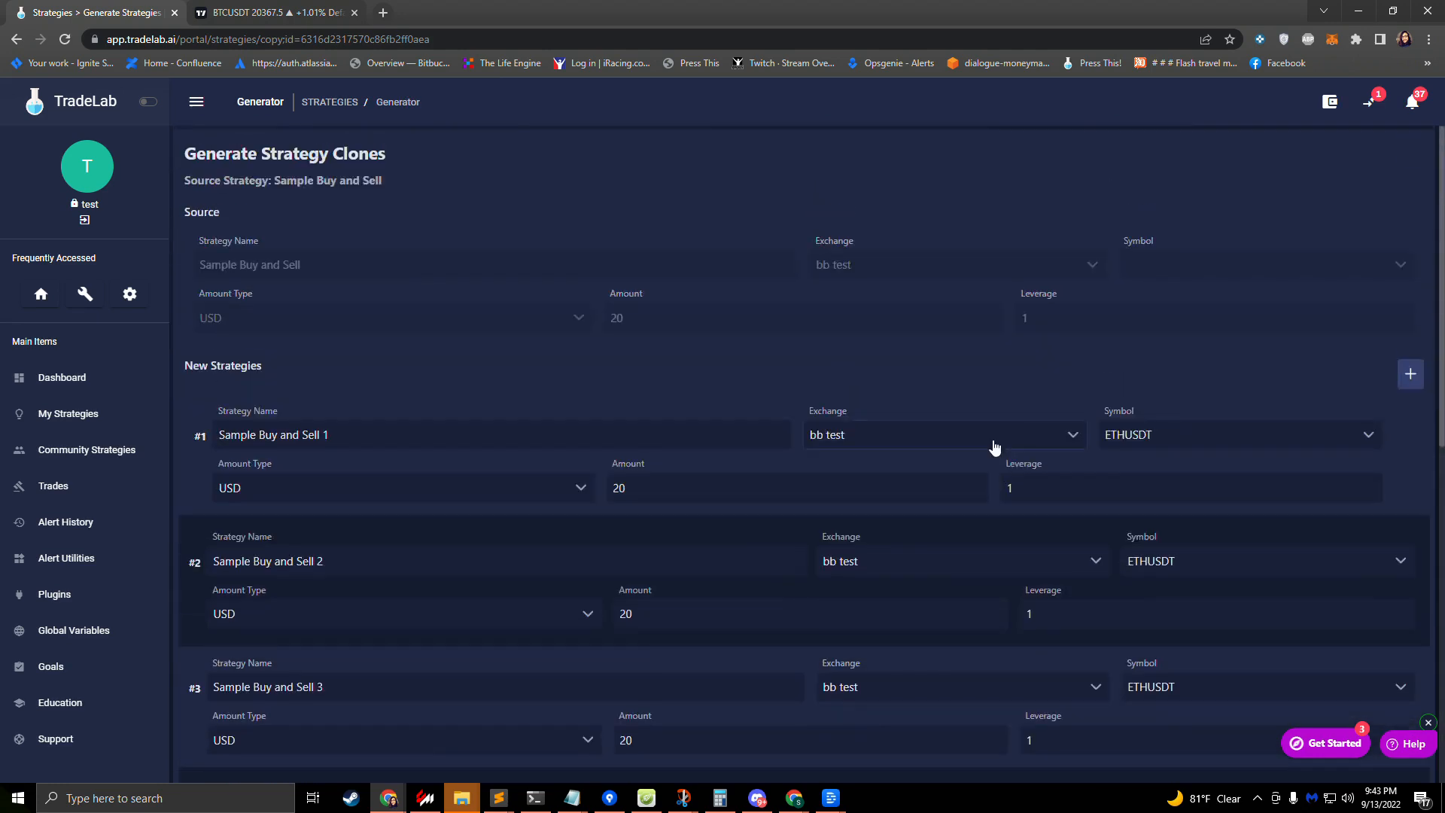
click(1174, 437)
click(1166, 570)
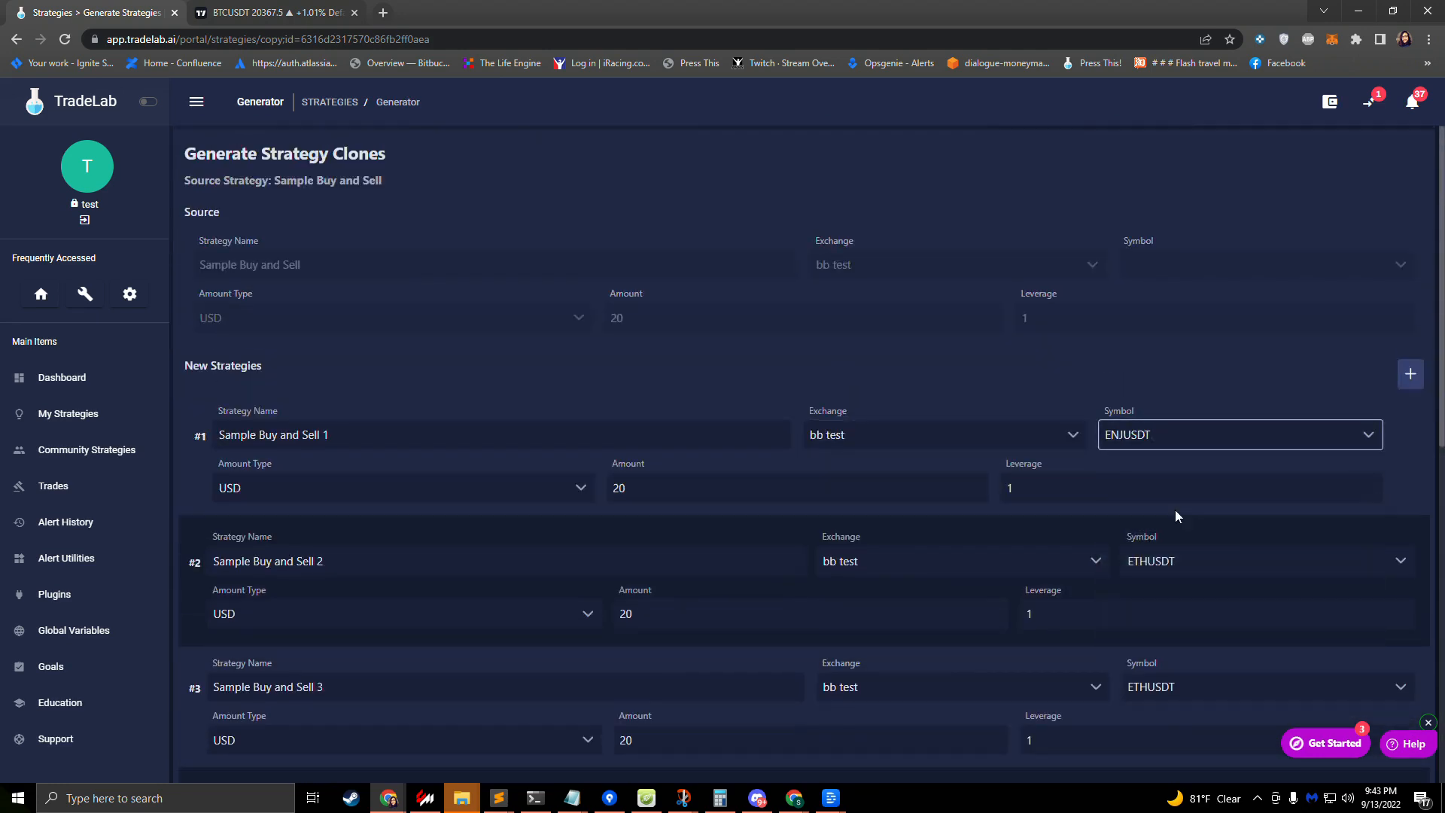
click(1171, 562)
click(1168, 646)
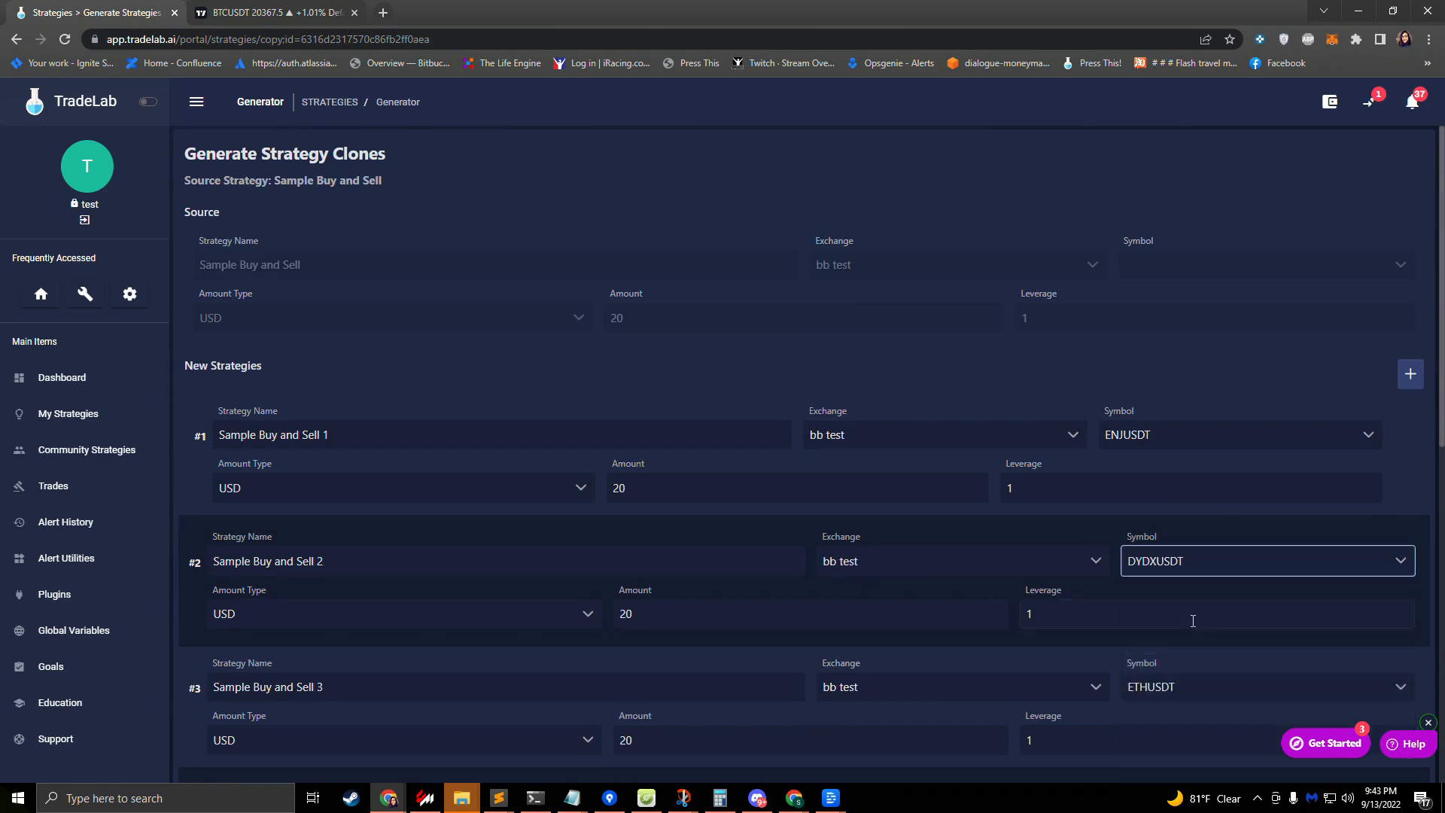
click(1177, 688)
text(btc)
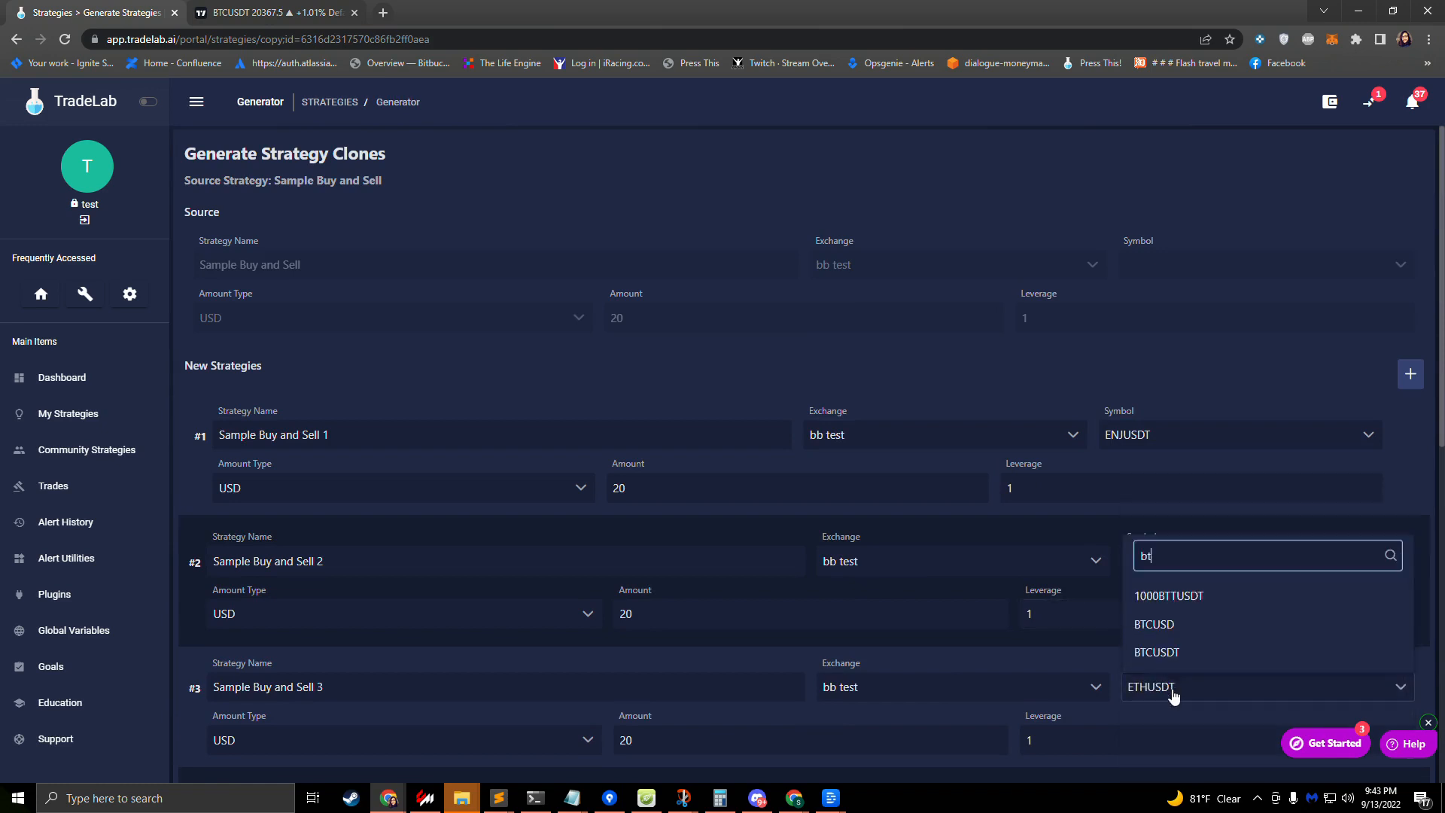
click(1166, 648)
Set the symbols of clones 4, 5 and 6 to EOSUSD, ENSUSDT and GTCUSDT.
scroll(1164, 660, down, 4)
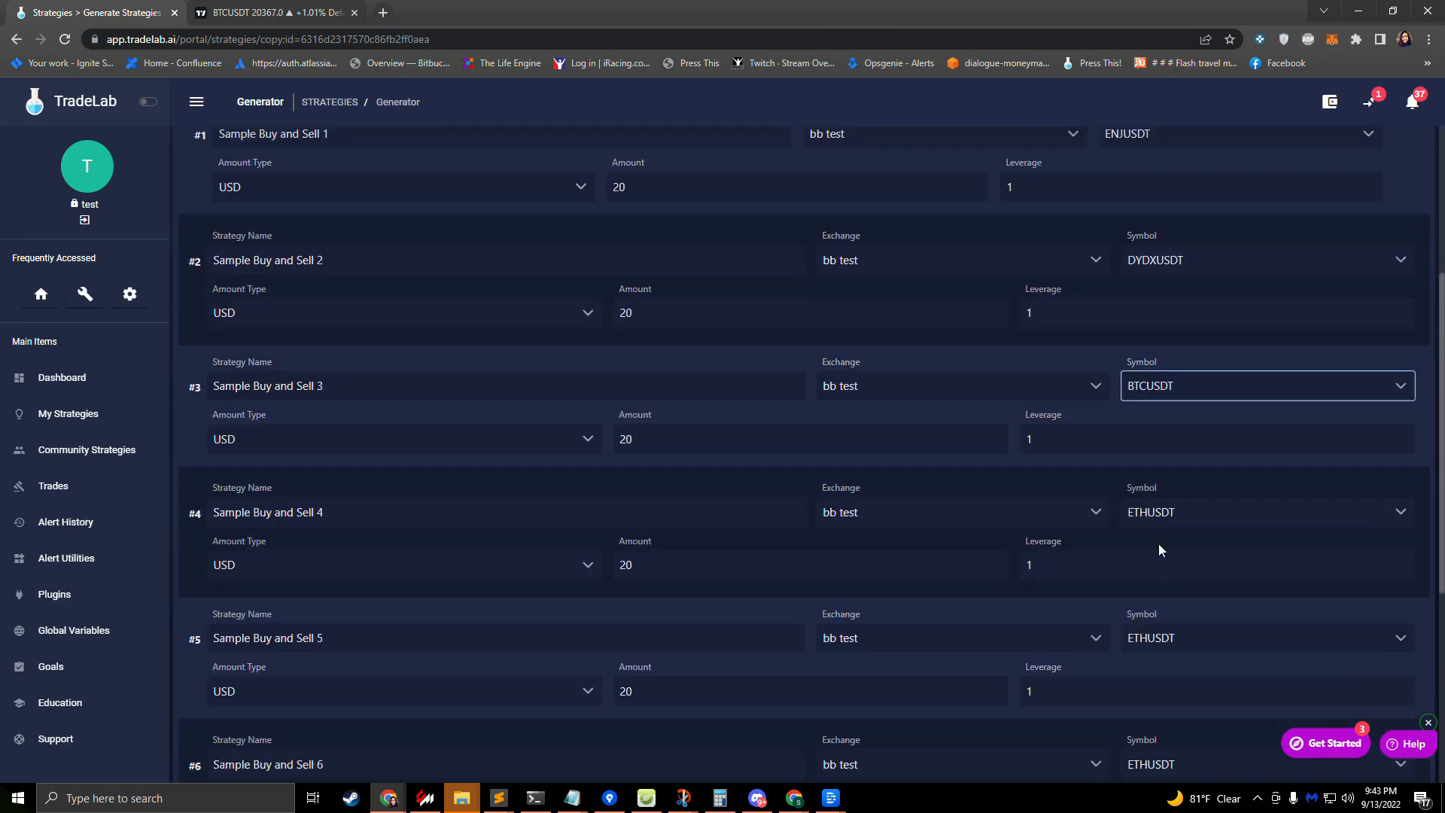
click(1184, 508)
click(1183, 703)
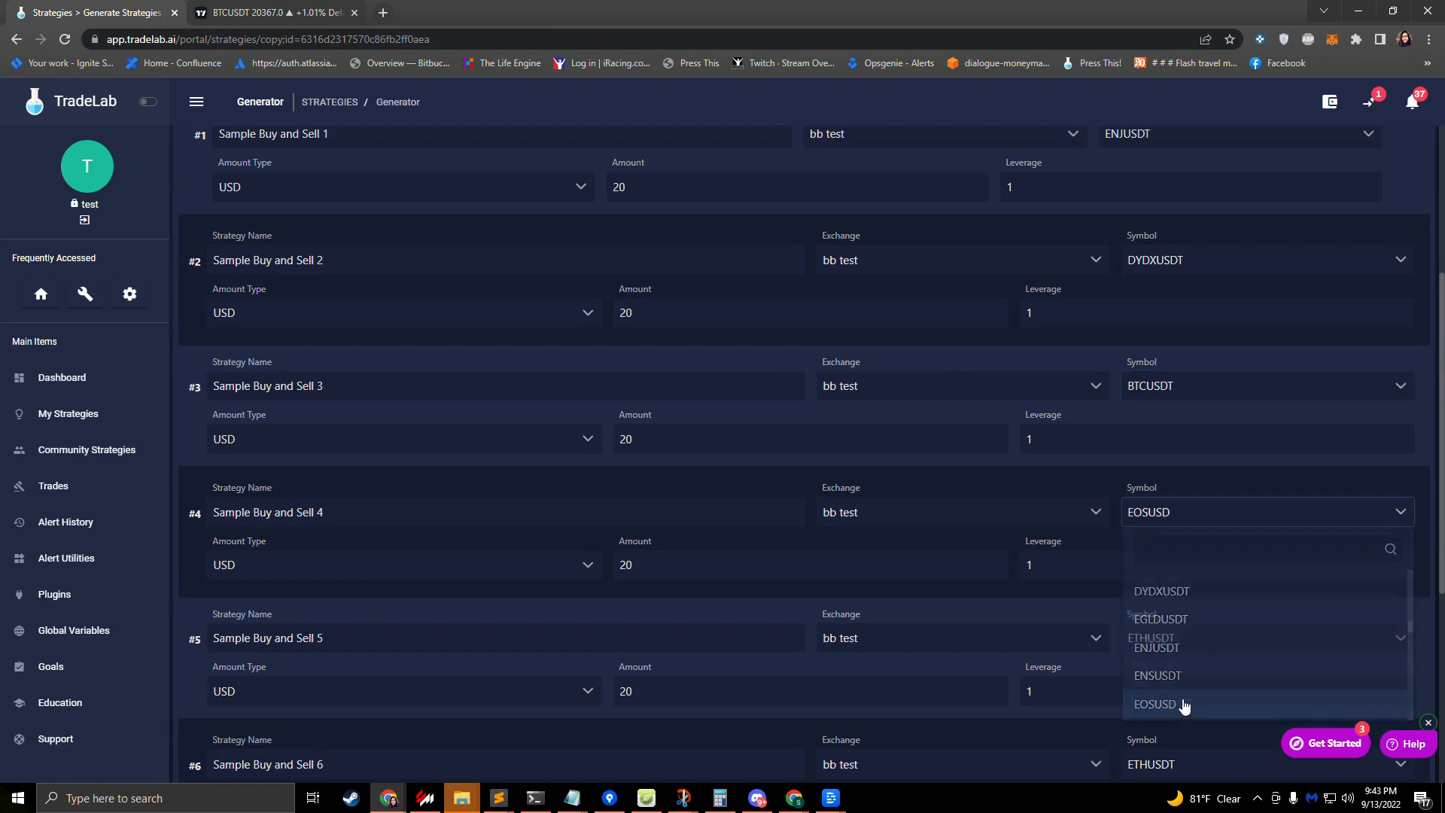
click(1184, 636)
click(1182, 576)
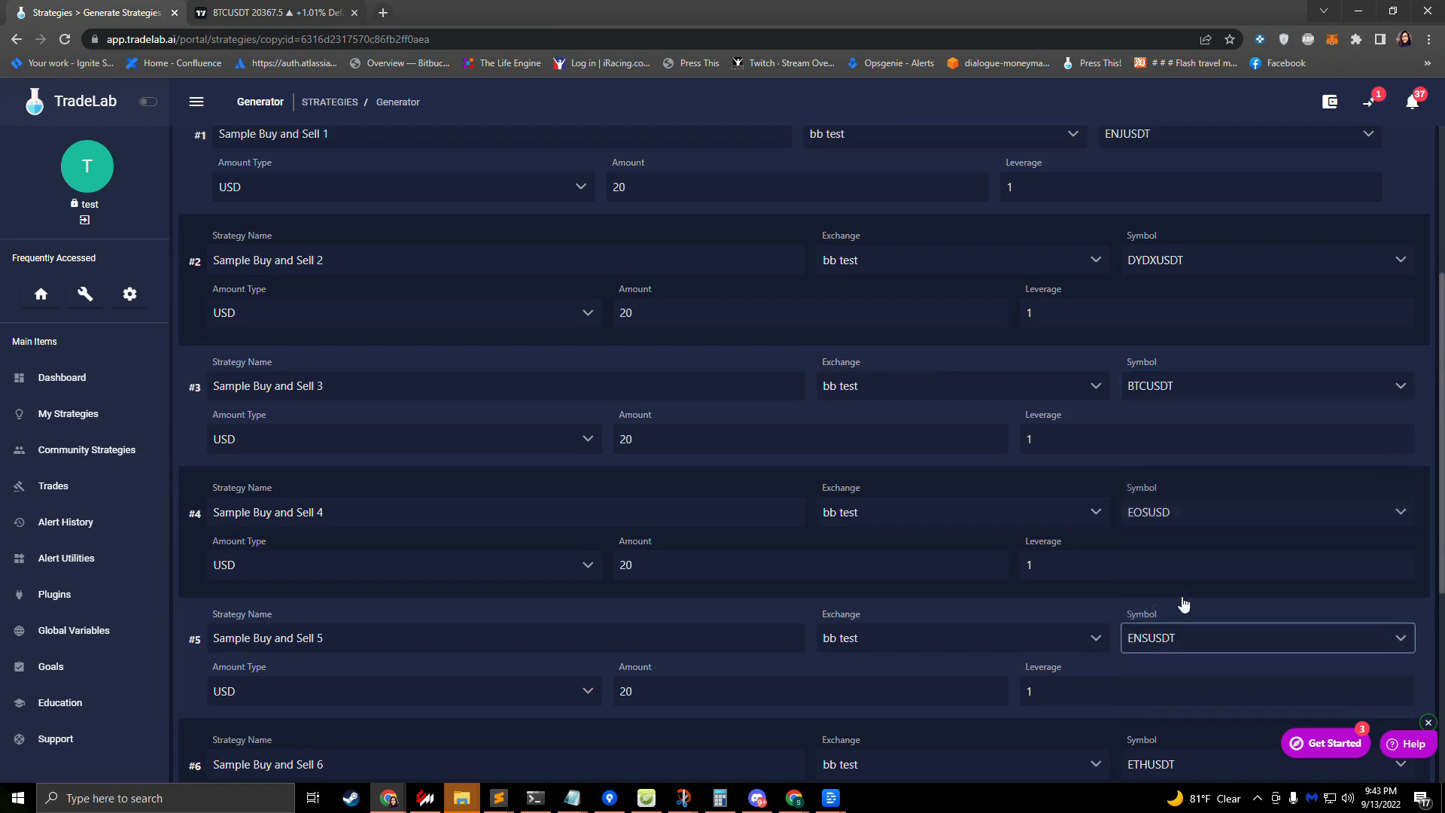
click(1172, 773)
scroll(1186, 662, down, 2)
click(1190, 681)
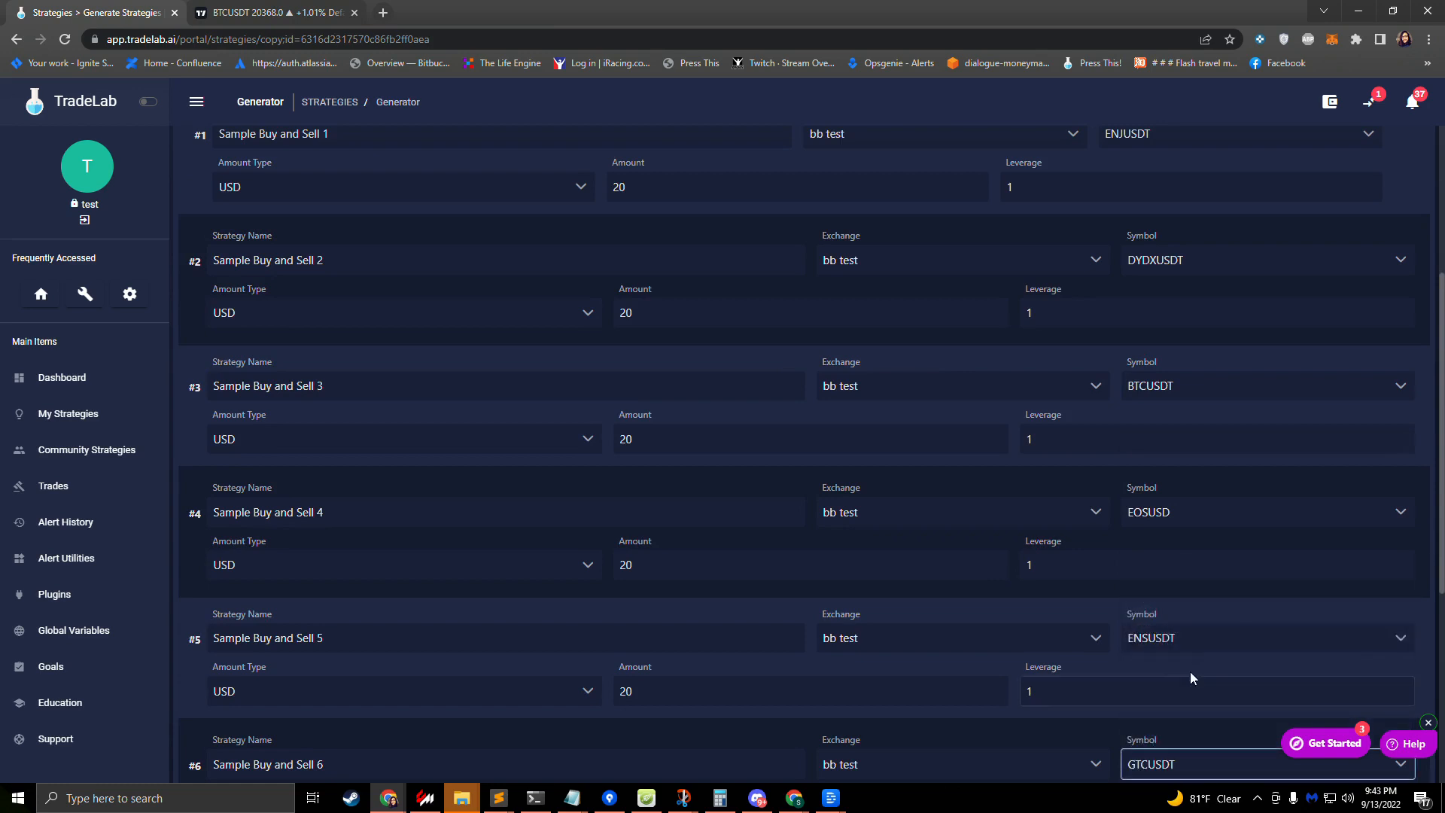
Set the symbol of clone 7 to ENJUSDT.
scroll(1181, 640, down, 5)
click(1190, 521)
click(1187, 644)
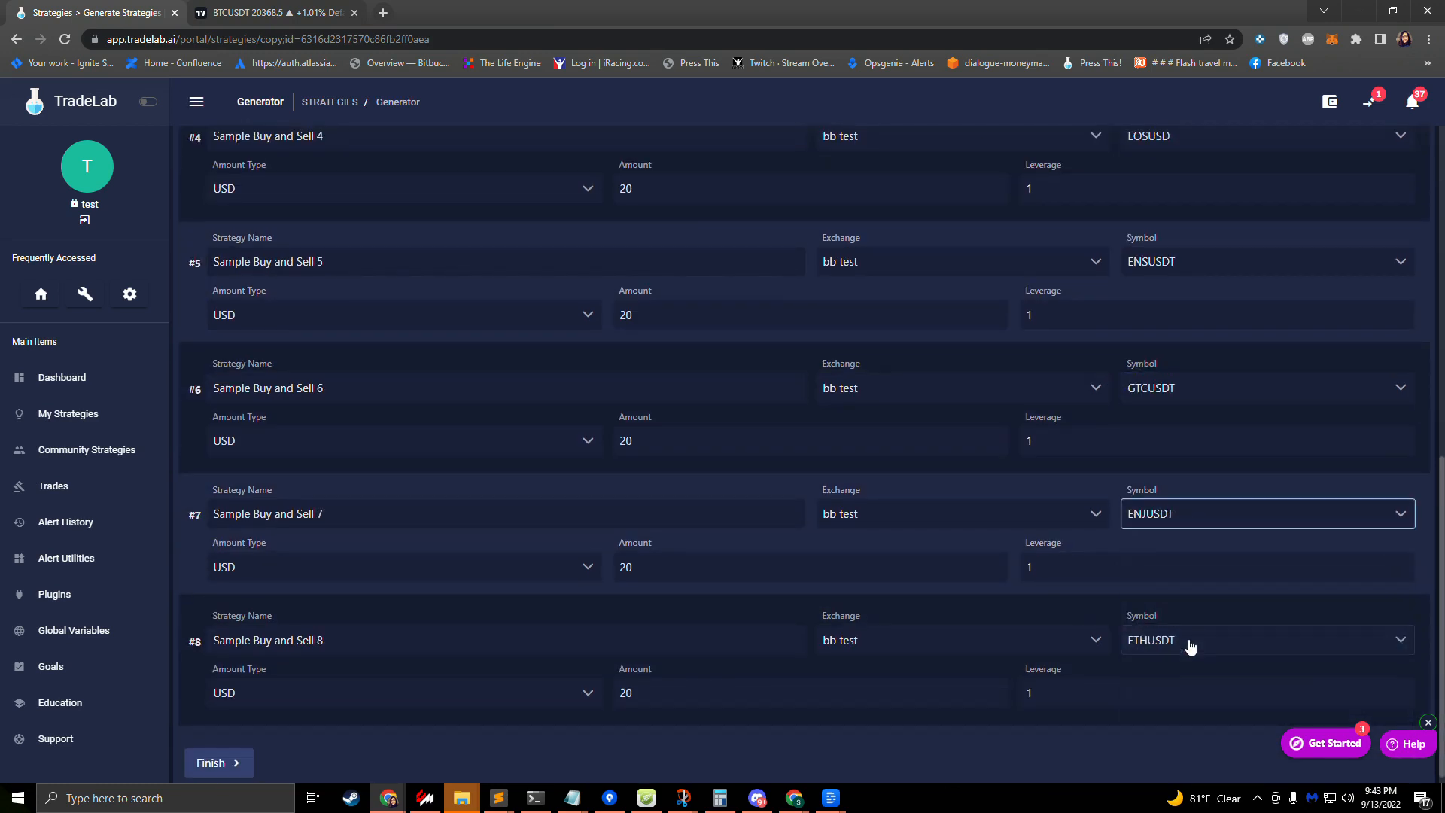
Set the symbol of clone 8 to EOSUSD.
click(1177, 649)
click(1193, 608)
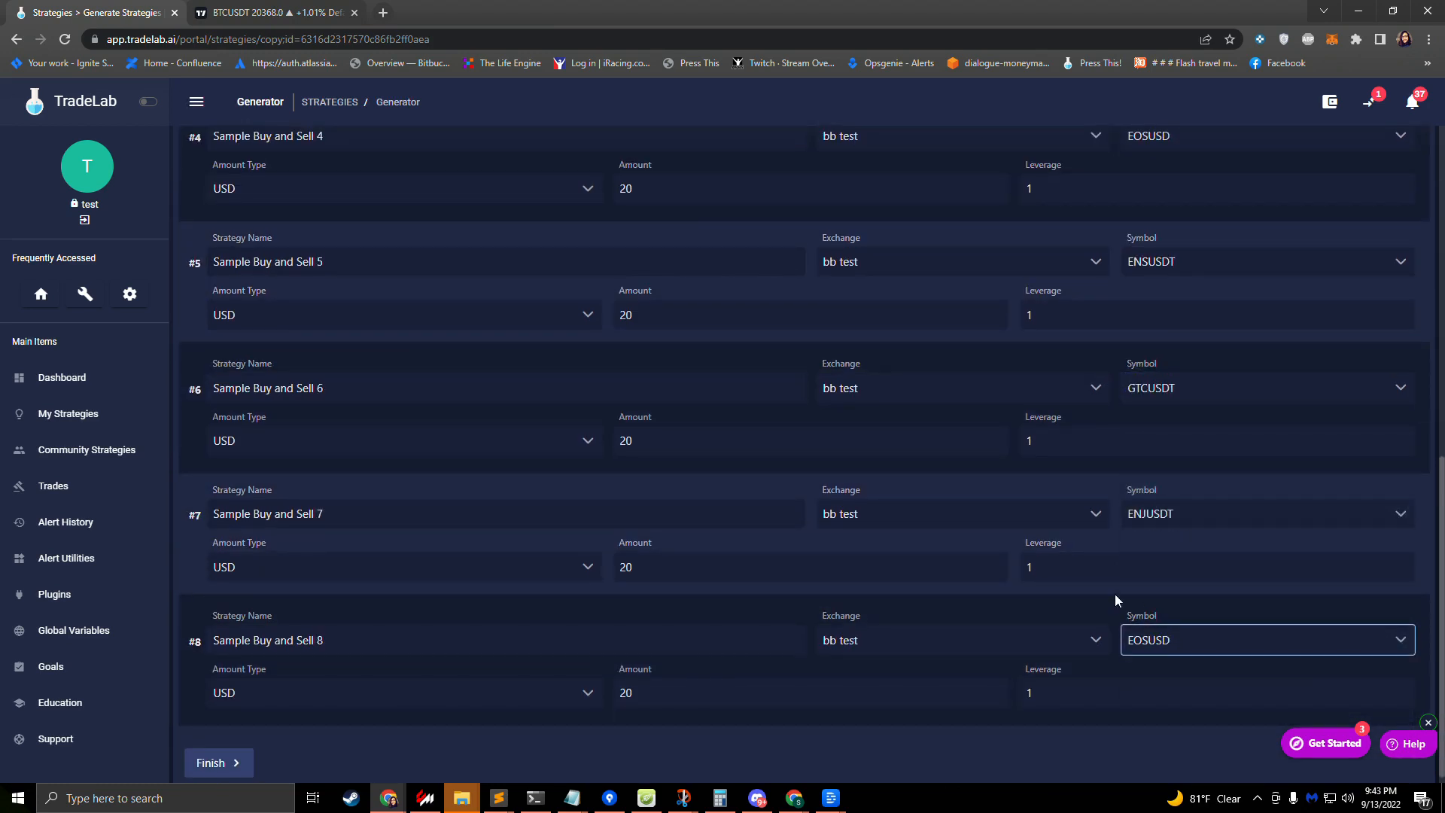
click(1187, 642)
scroll(1190, 581, down, 6)
click(1190, 579)
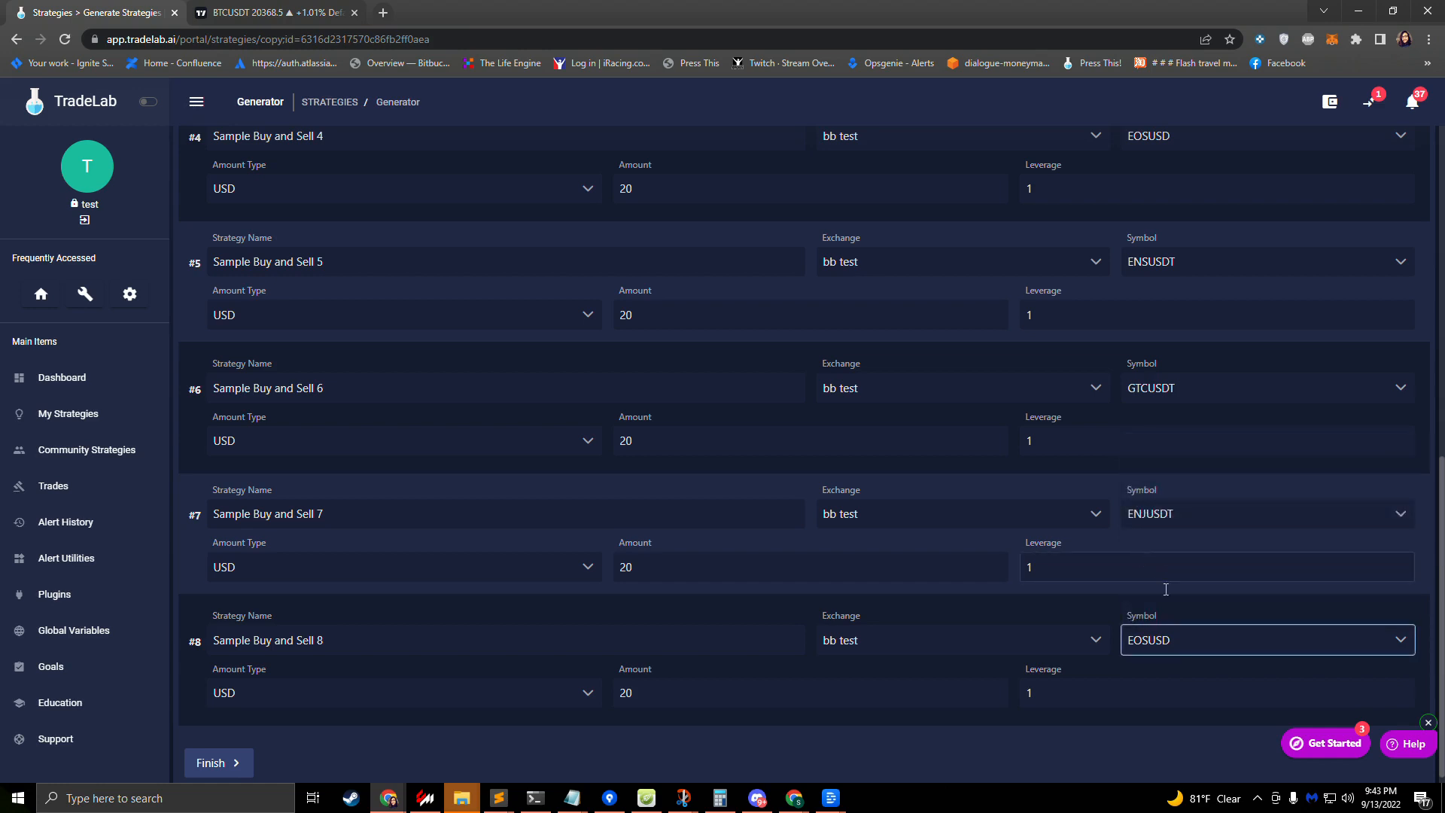
Set the symbol of clone 8 to FLOWUSDT and finish generating the eight strategies.
click(1175, 642)
scroll(1186, 587, down, 6)
scroll(1180, 575, down, 3)
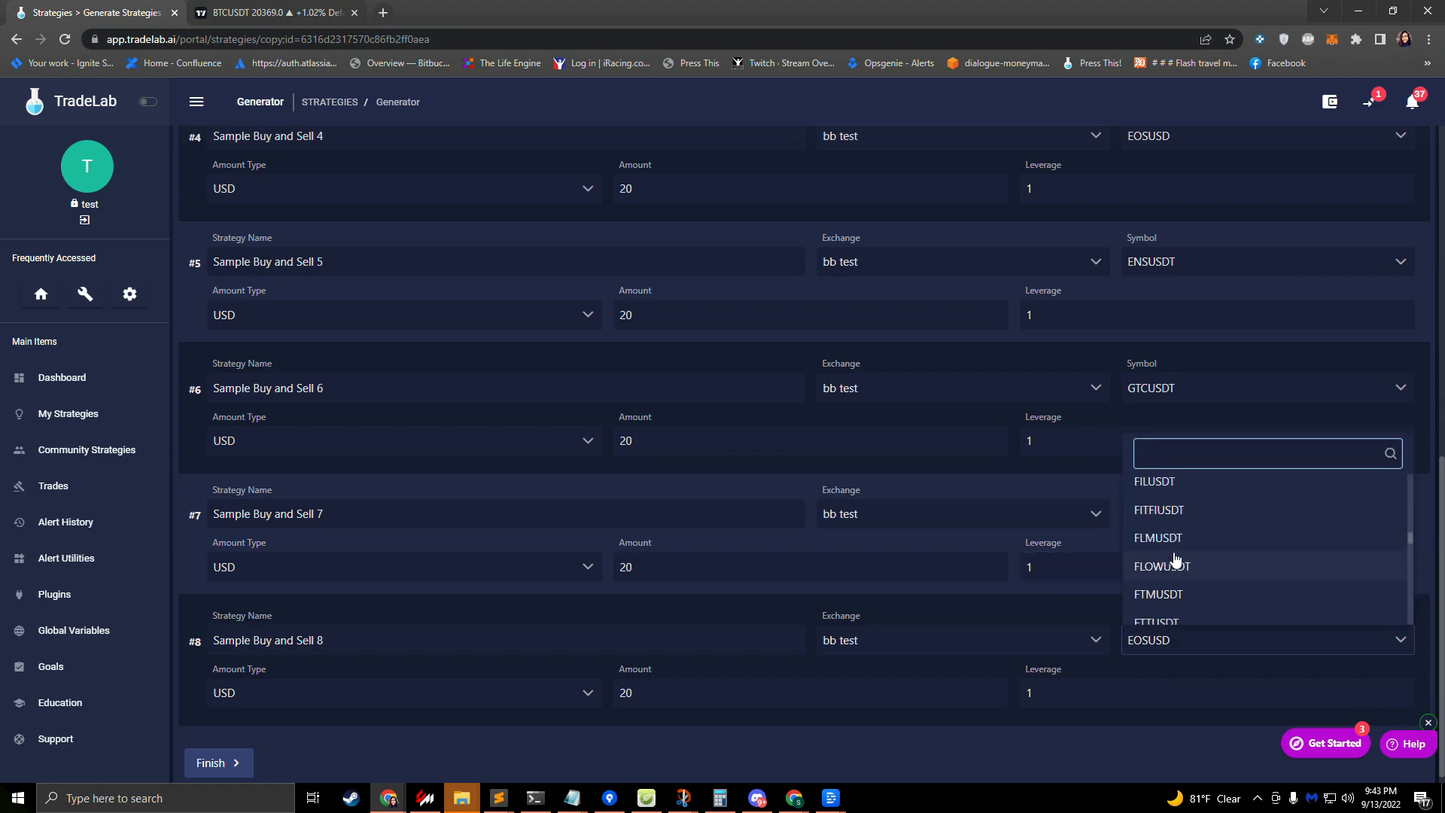
click(1178, 561)
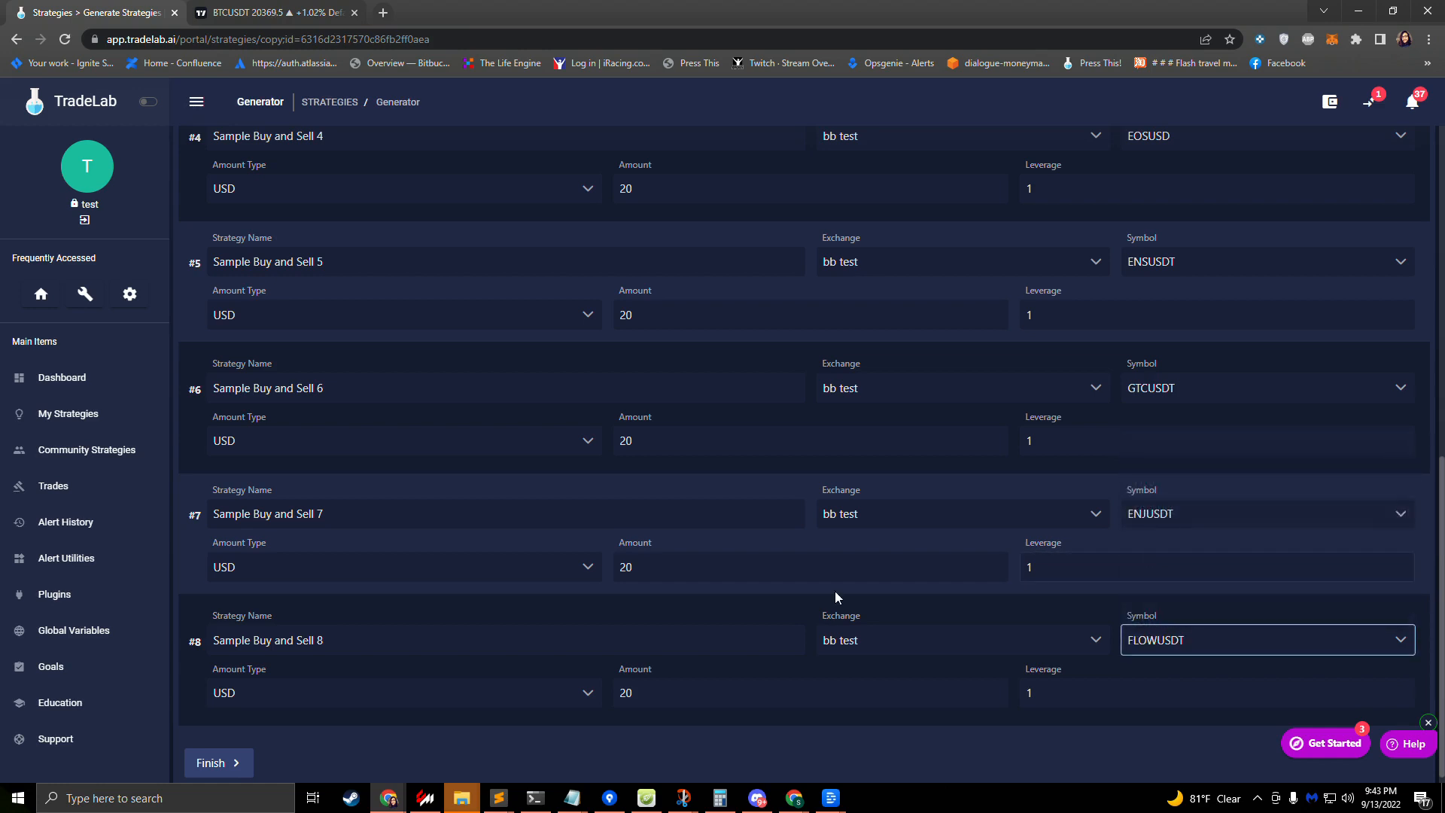
click(213, 762)
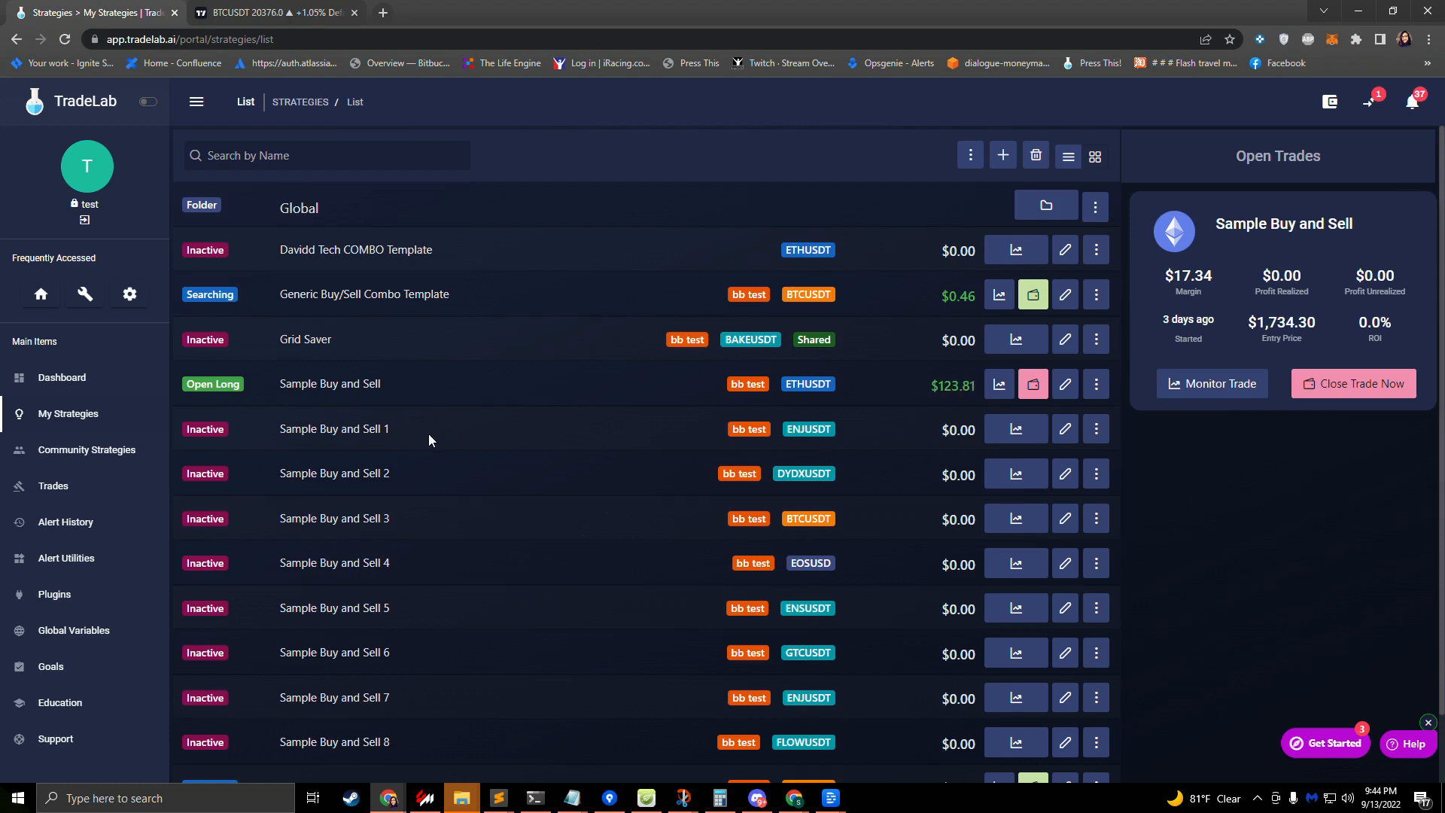
Open Sample Buy and Sell 1 for editing and go through its strategy setup, including the Buy Alert instructions.
click(1066, 432)
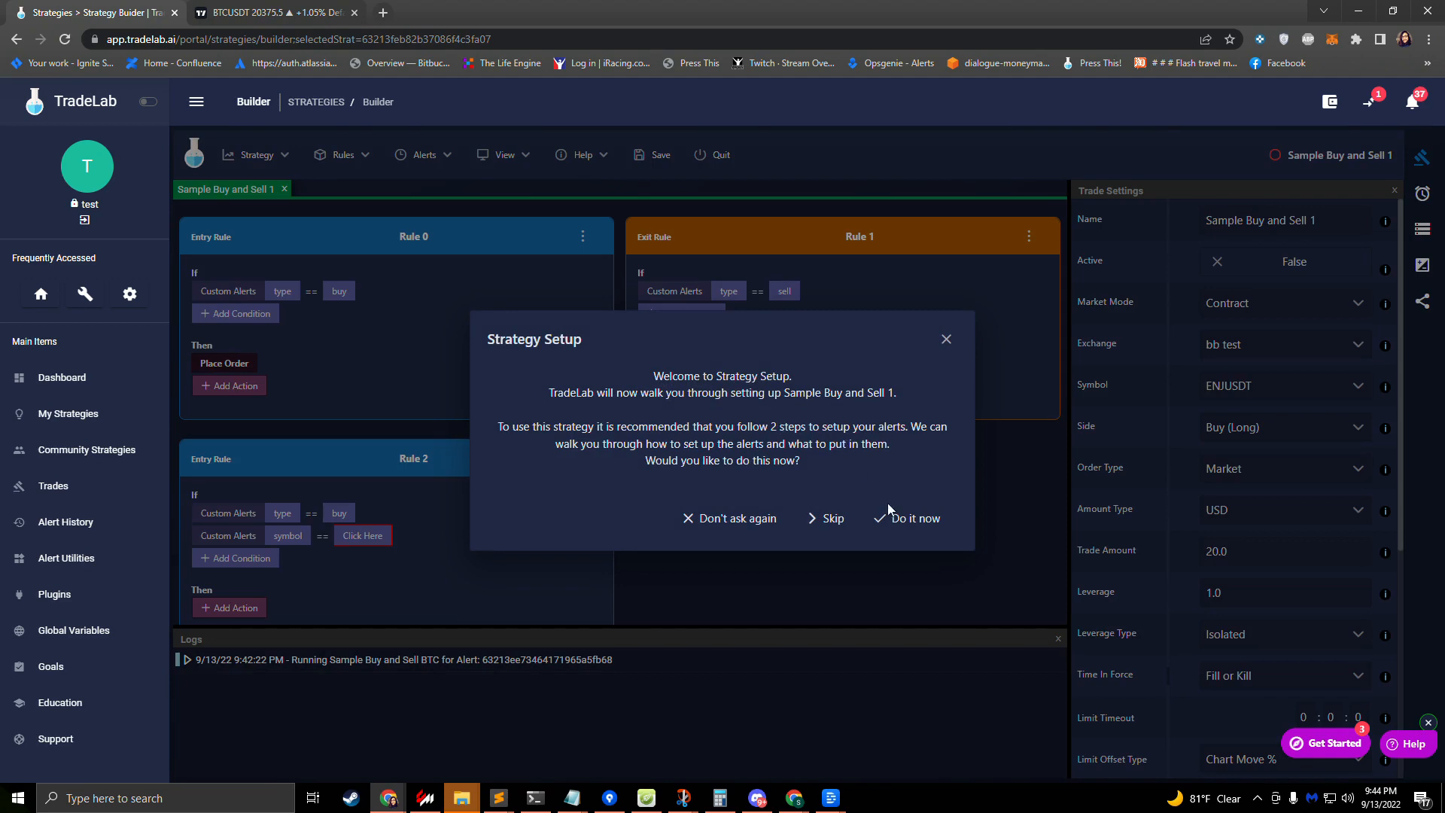
click(901, 526)
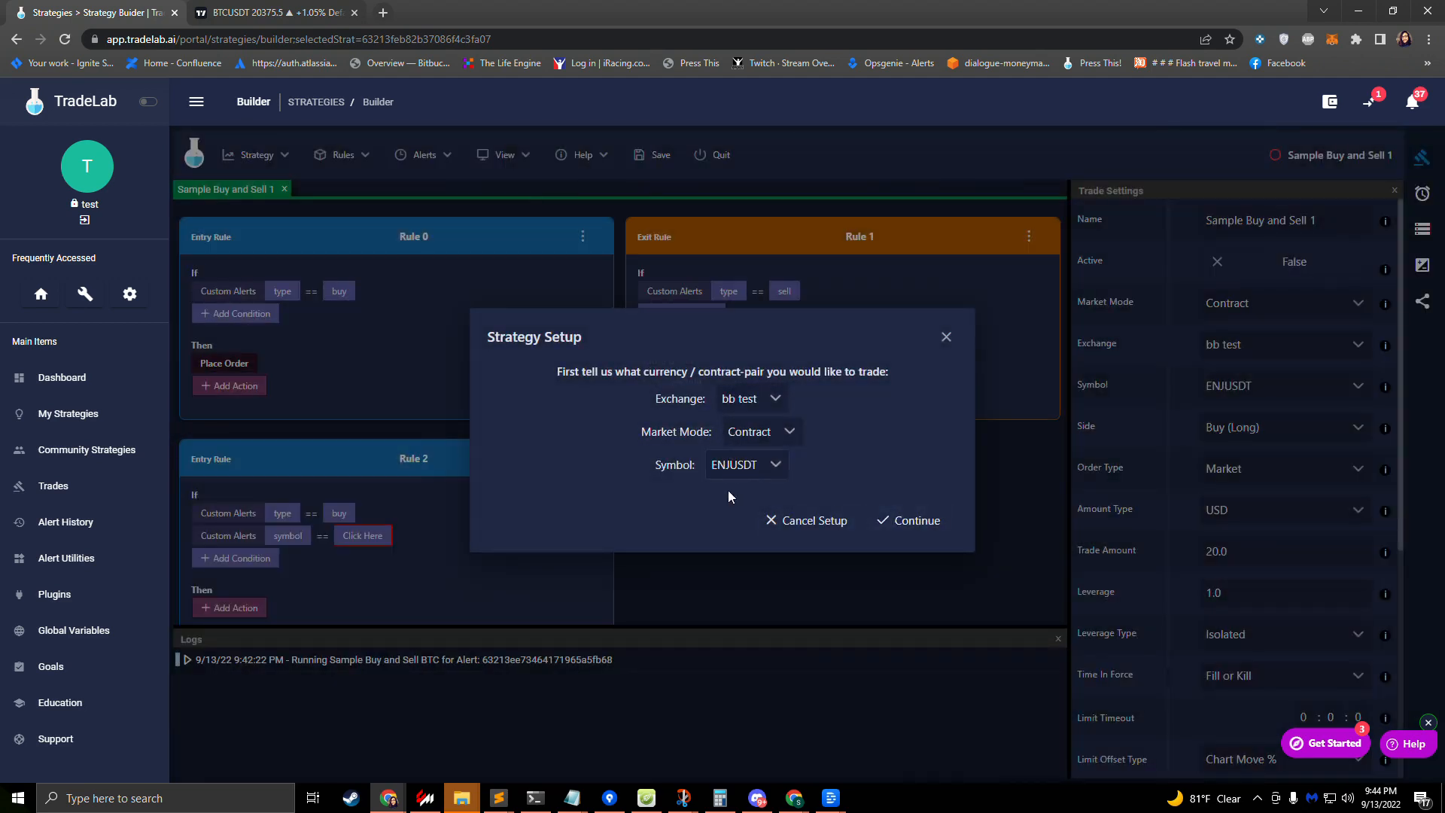
click(920, 519)
click(430, 431)
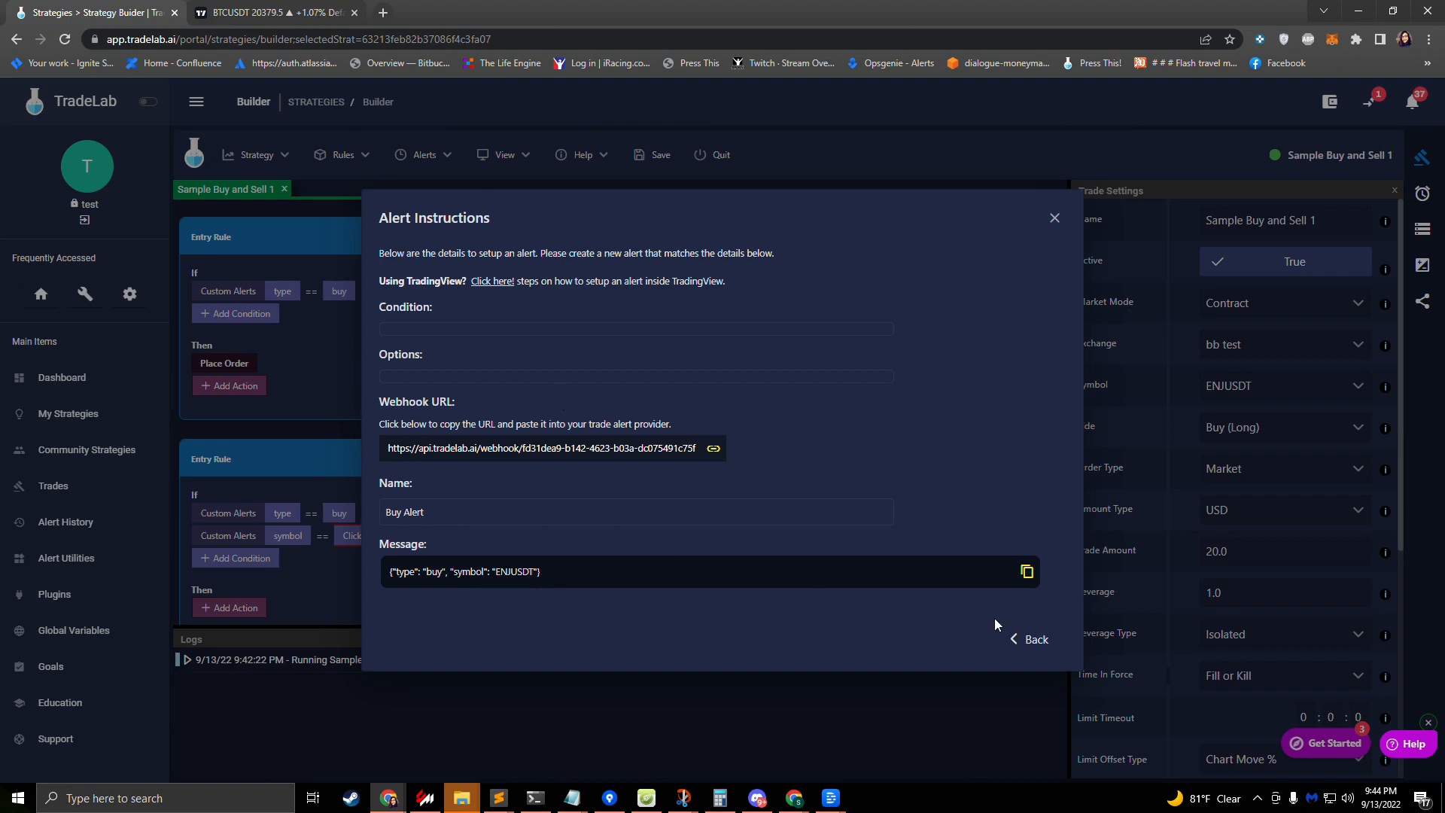
click(1030, 640)
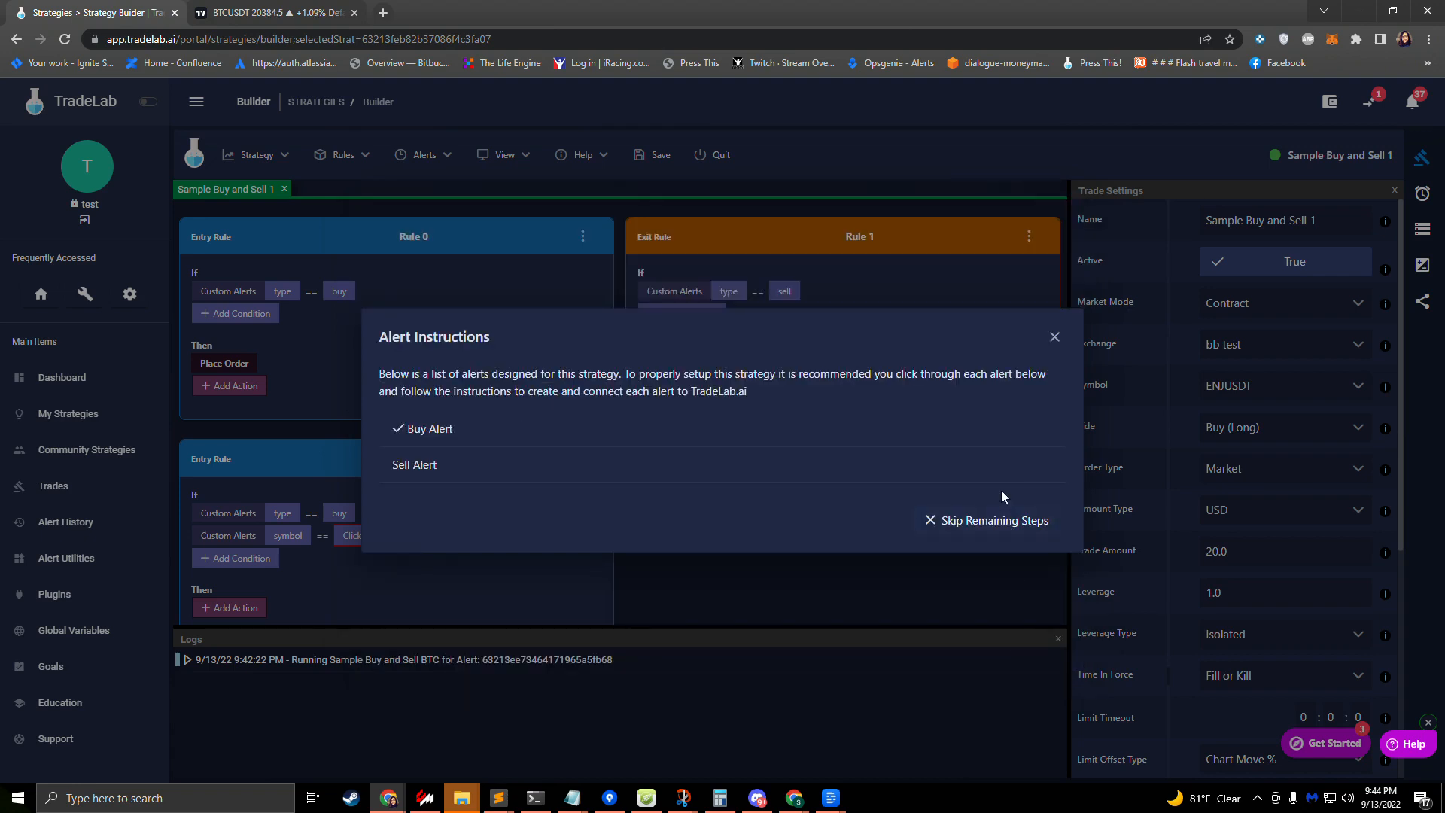
click(1053, 336)
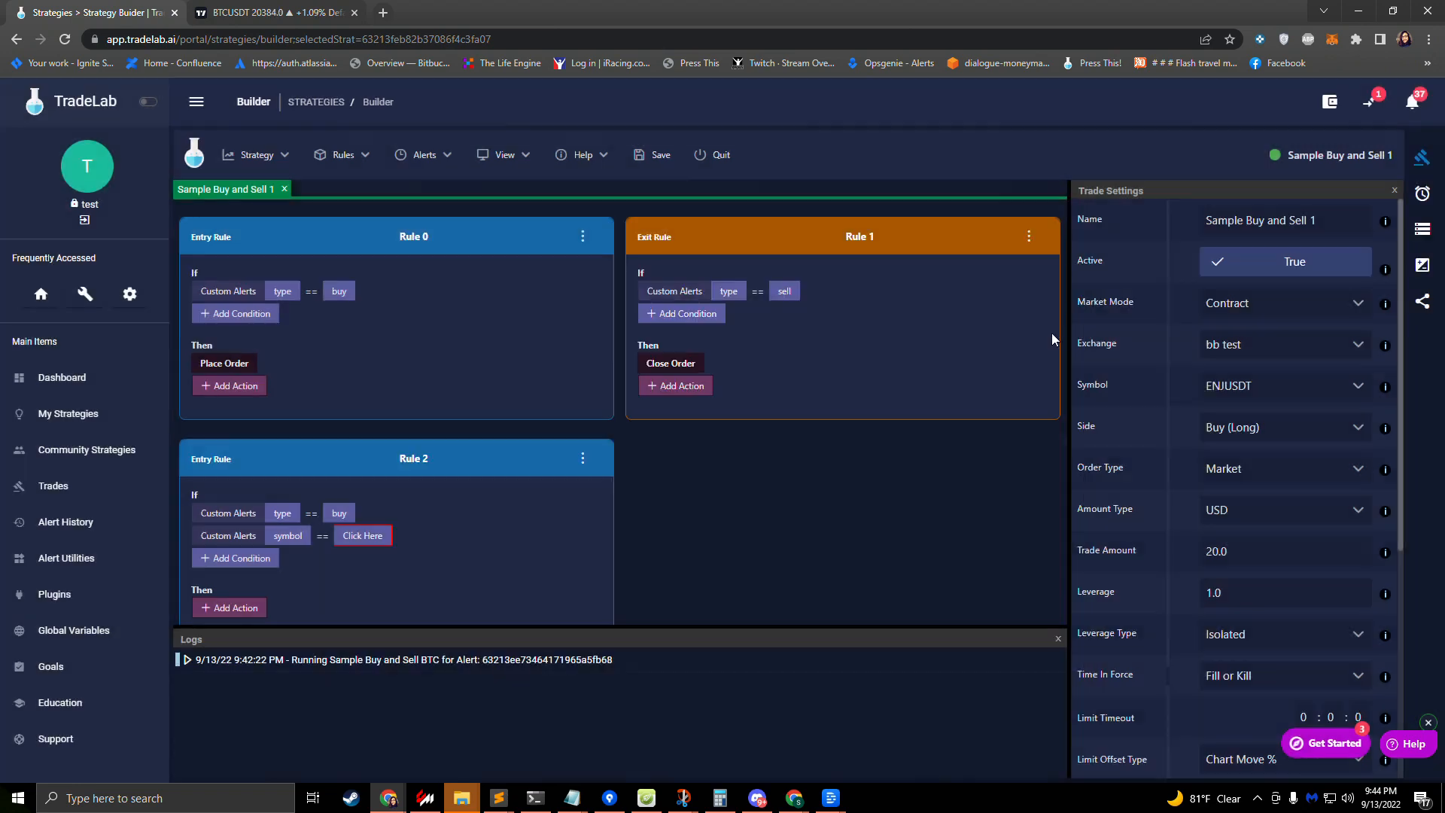
Copy the Buy Alert's message with the {{ticker}} placeholder and paste it as the message of the BTCUSDT alert in TradingView.
click(1423, 197)
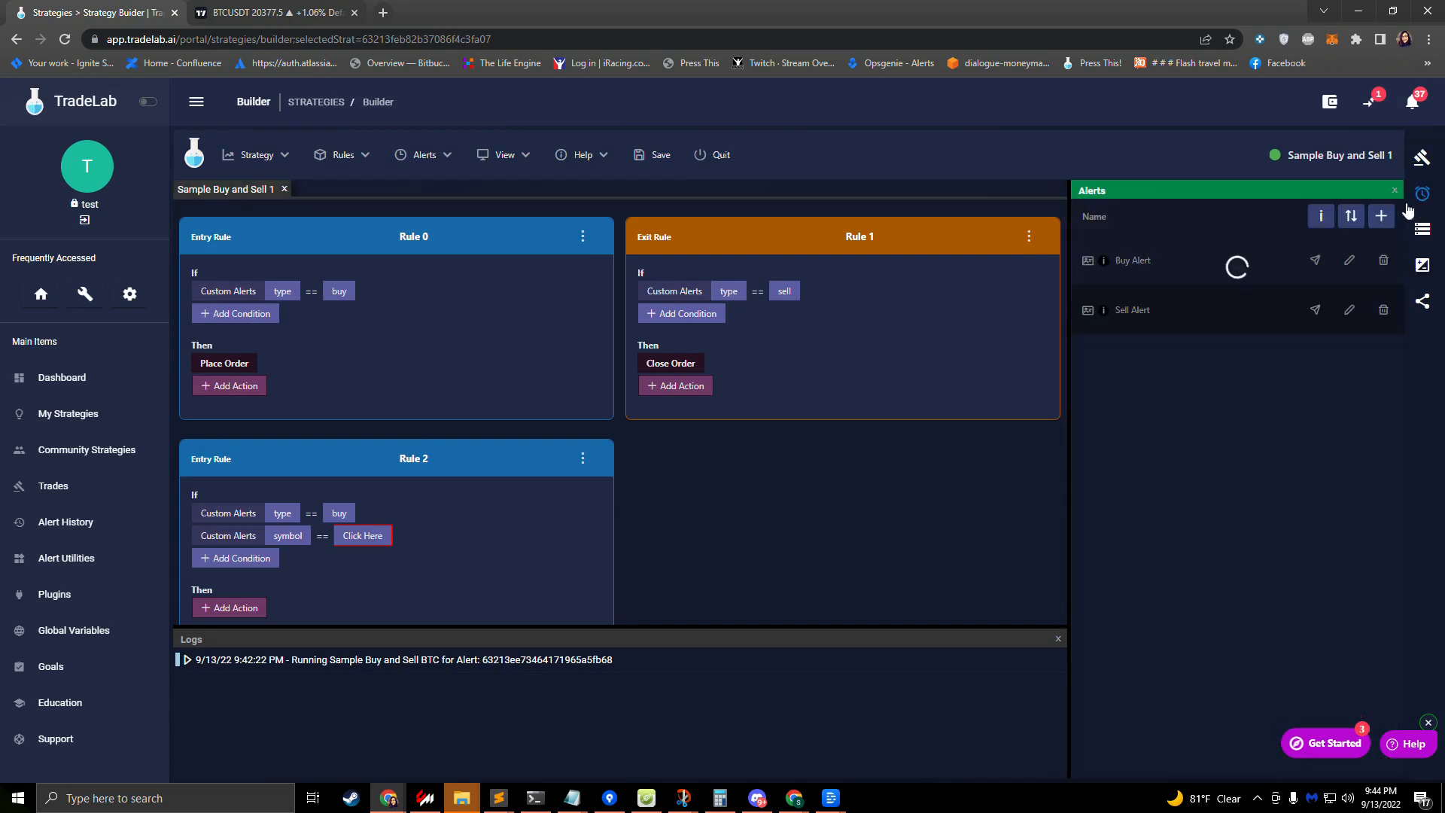
click(1349, 261)
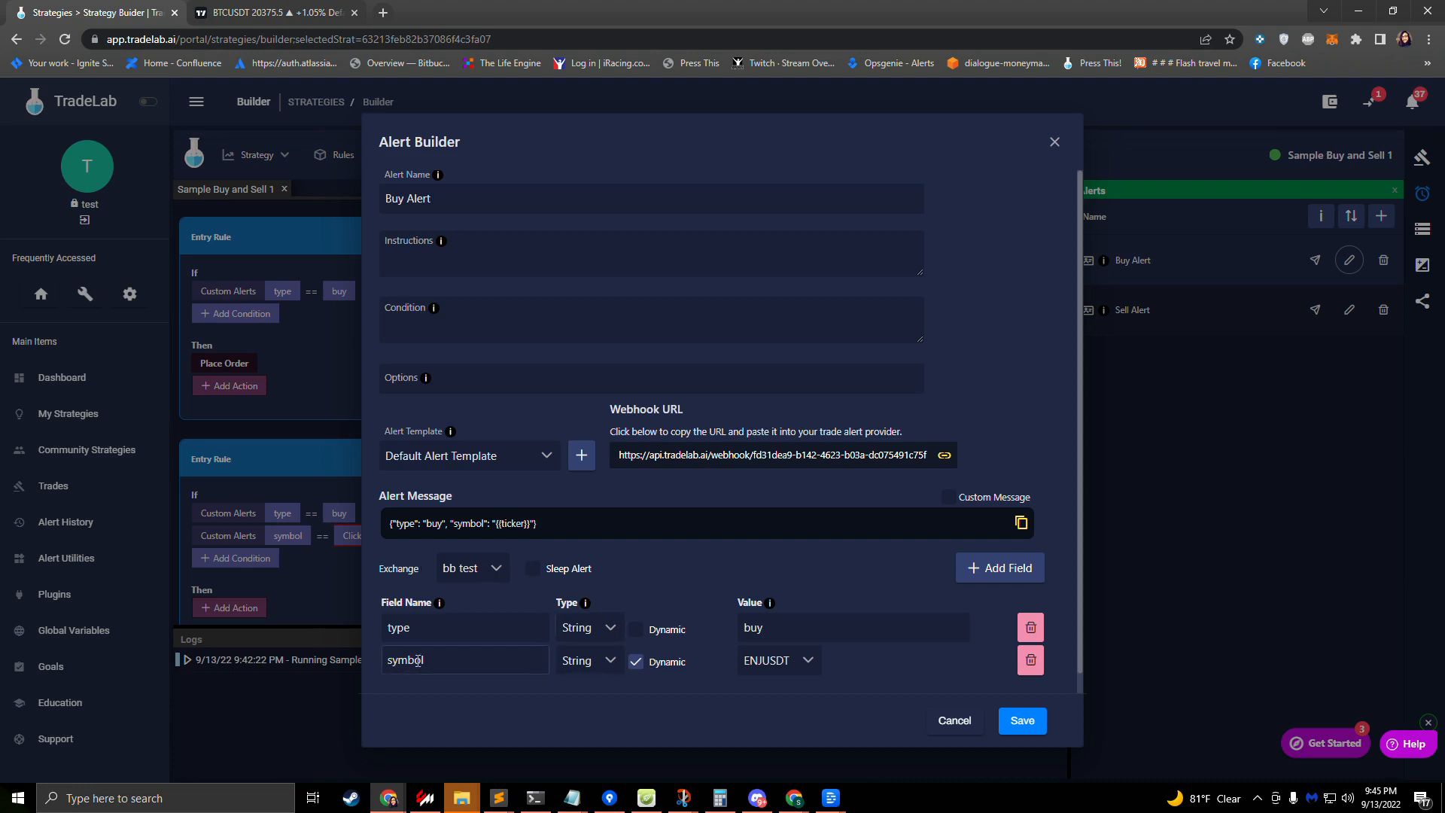
click(486, 530)
click(274, 13)
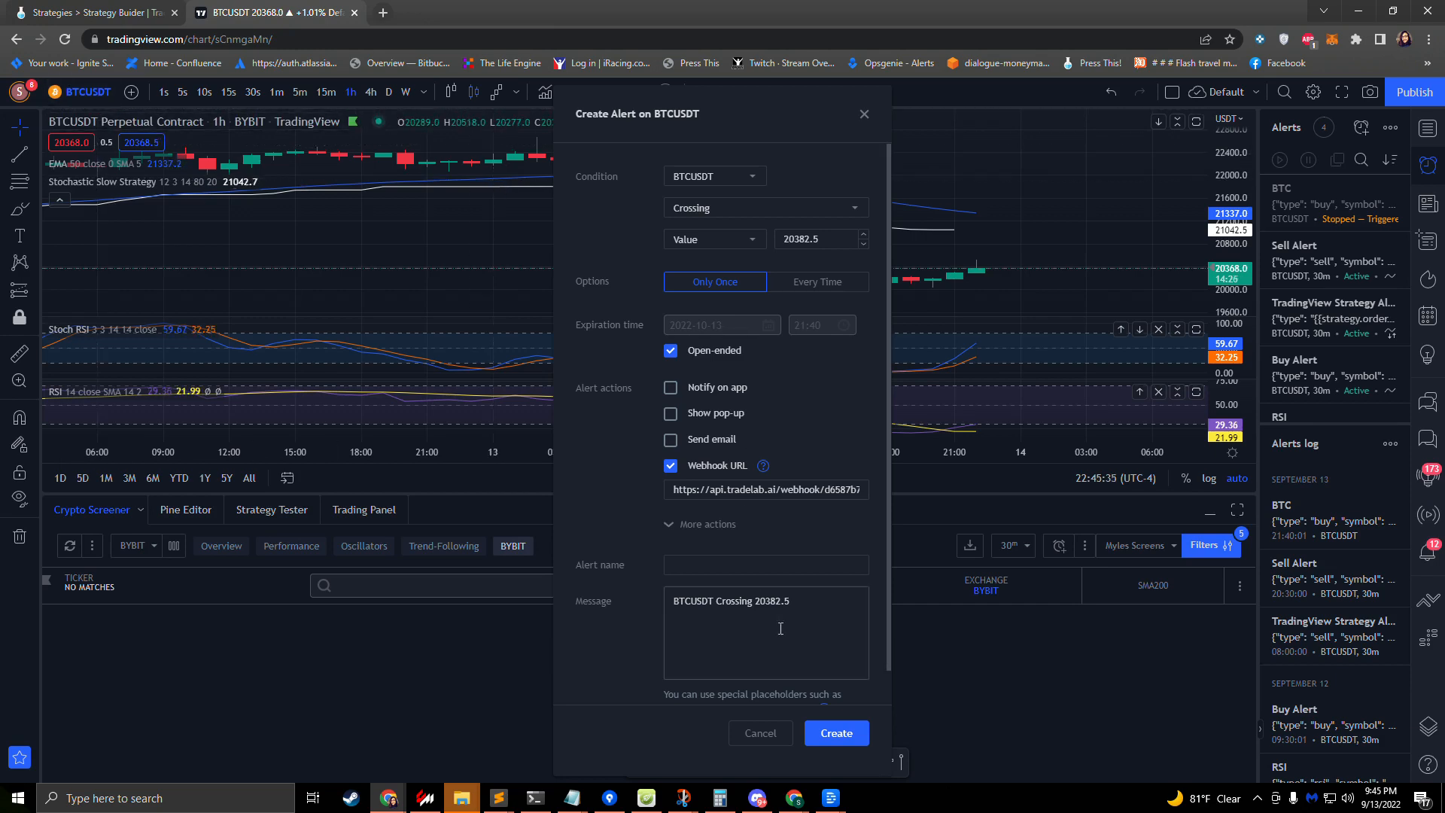
drag(796, 604, 672, 601)
key(ctrl+v)
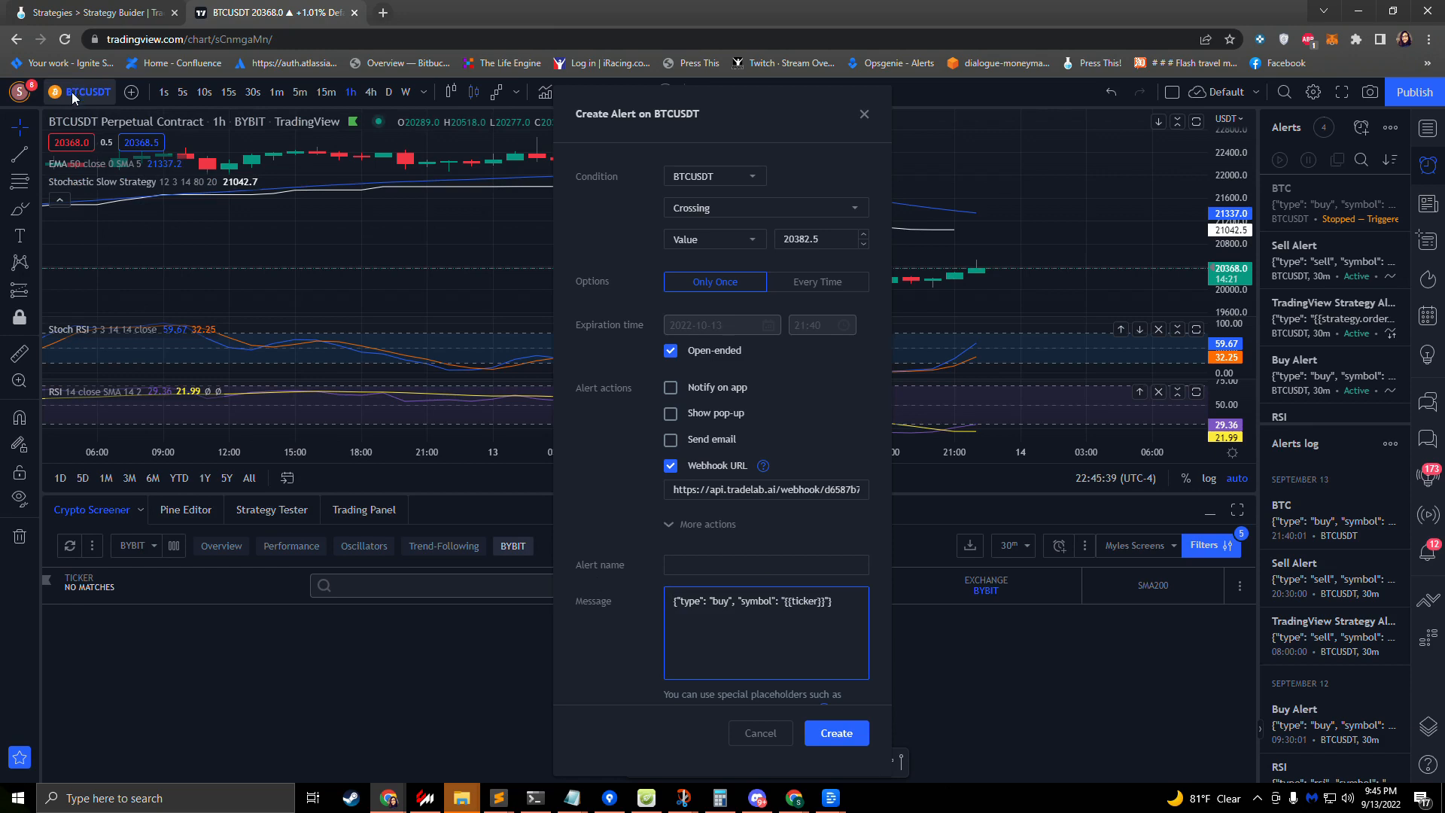
drag(827, 601, 781, 600)
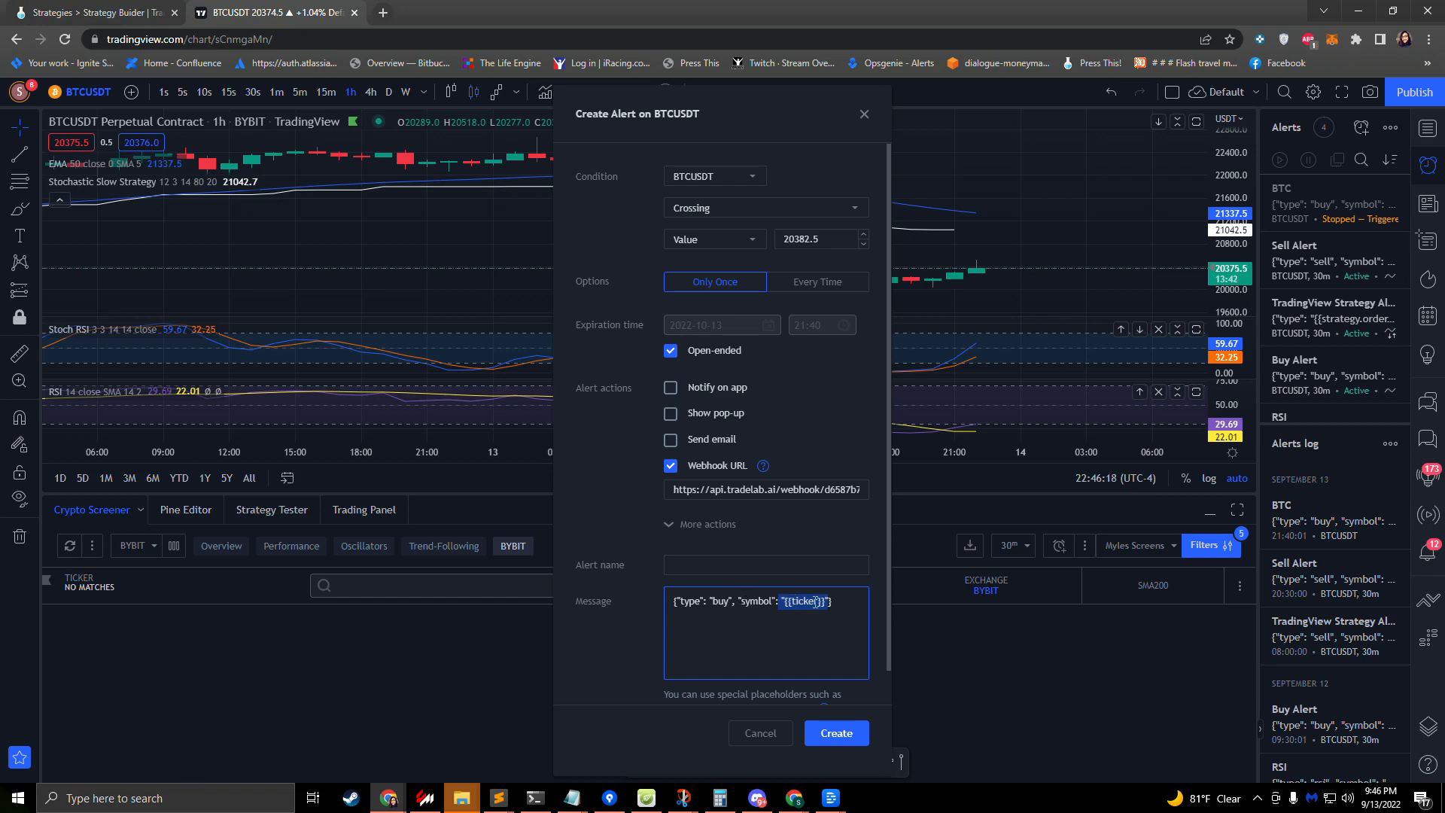
click(783, 601)
drag(783, 601, 829, 601)
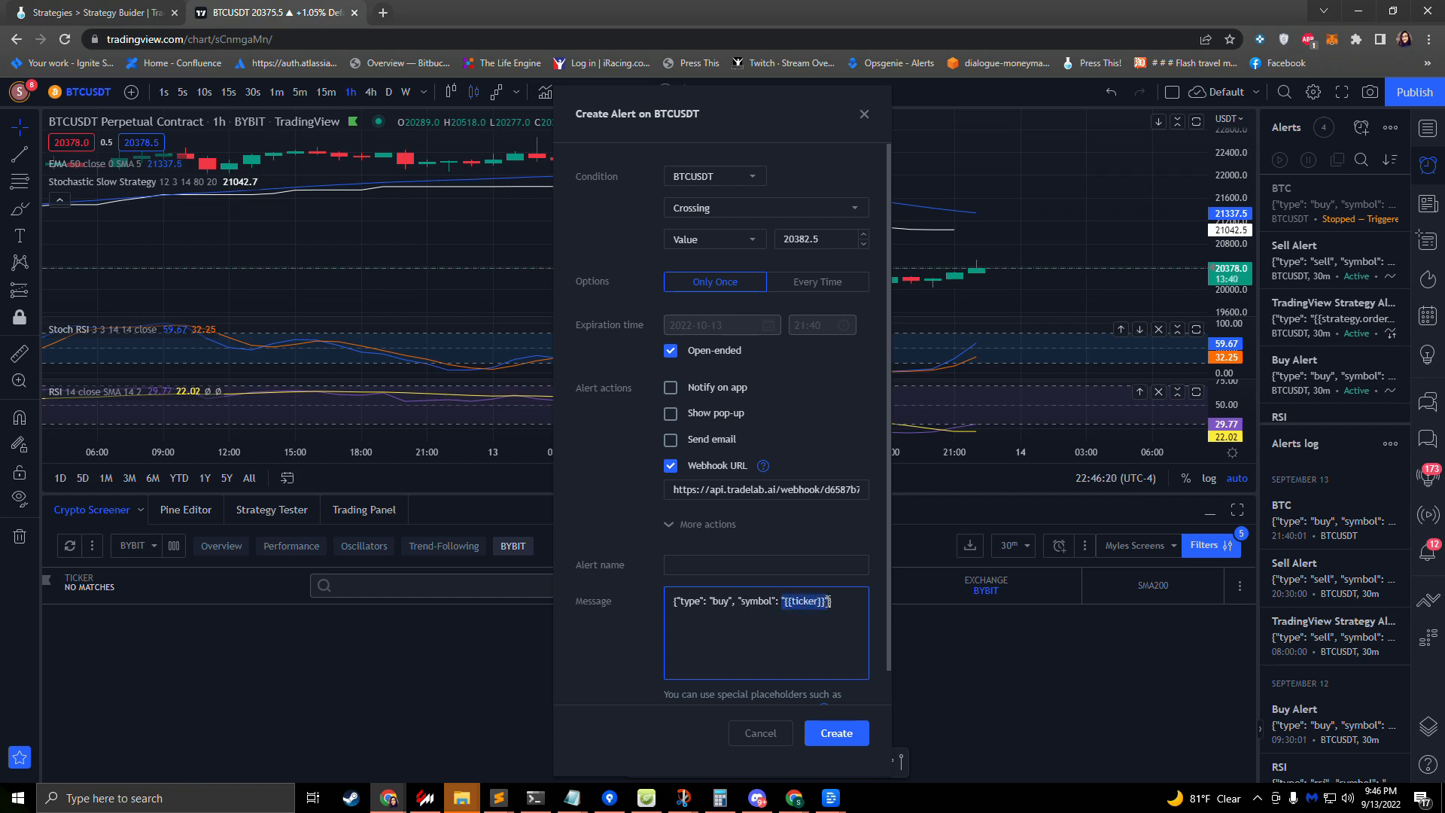
Switch back to TradeLab, close the Buy Alert and examine the trade settings down to Lock Alert Symbol.
click(121, 15)
click(1055, 144)
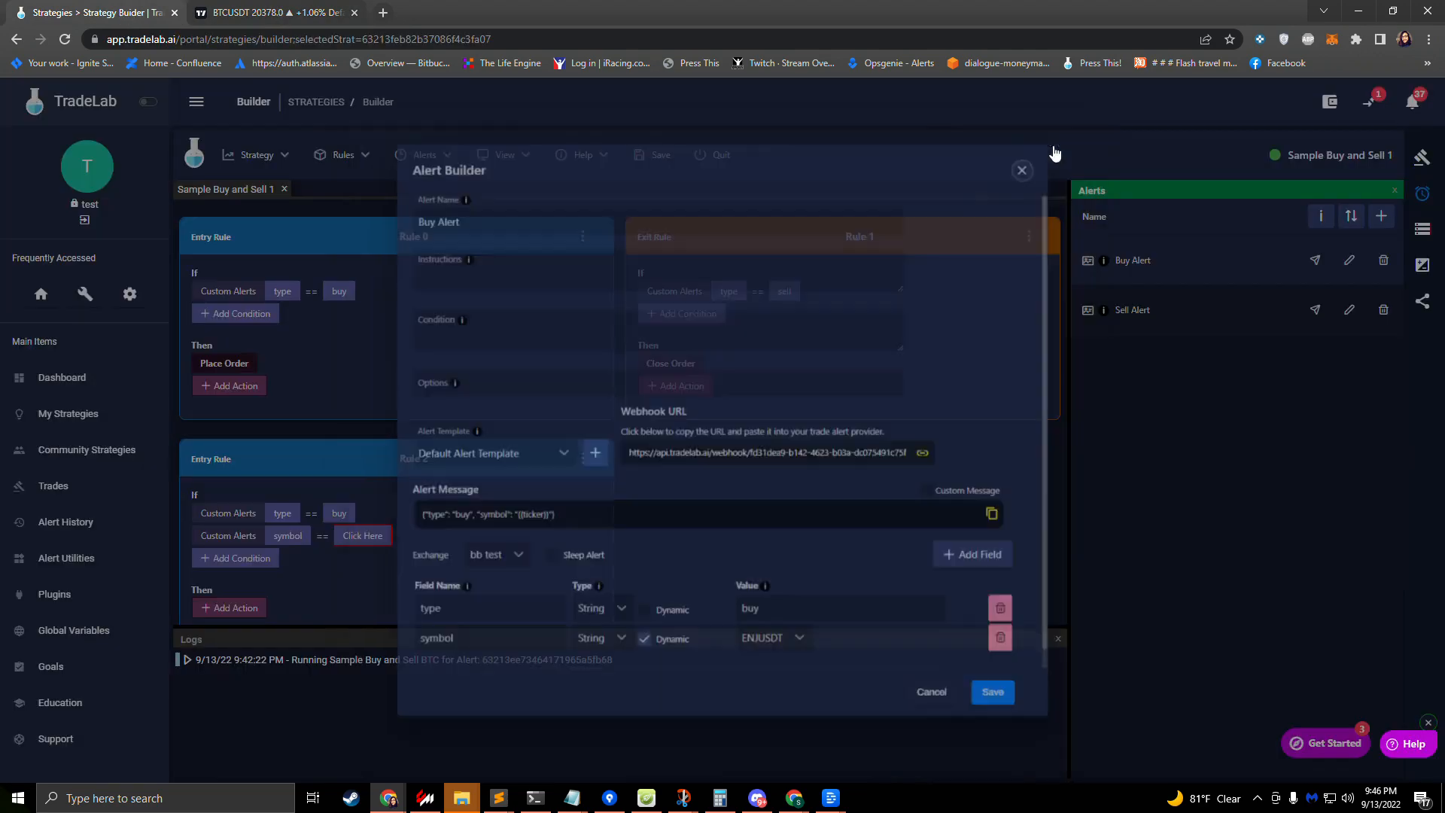
click(1422, 159)
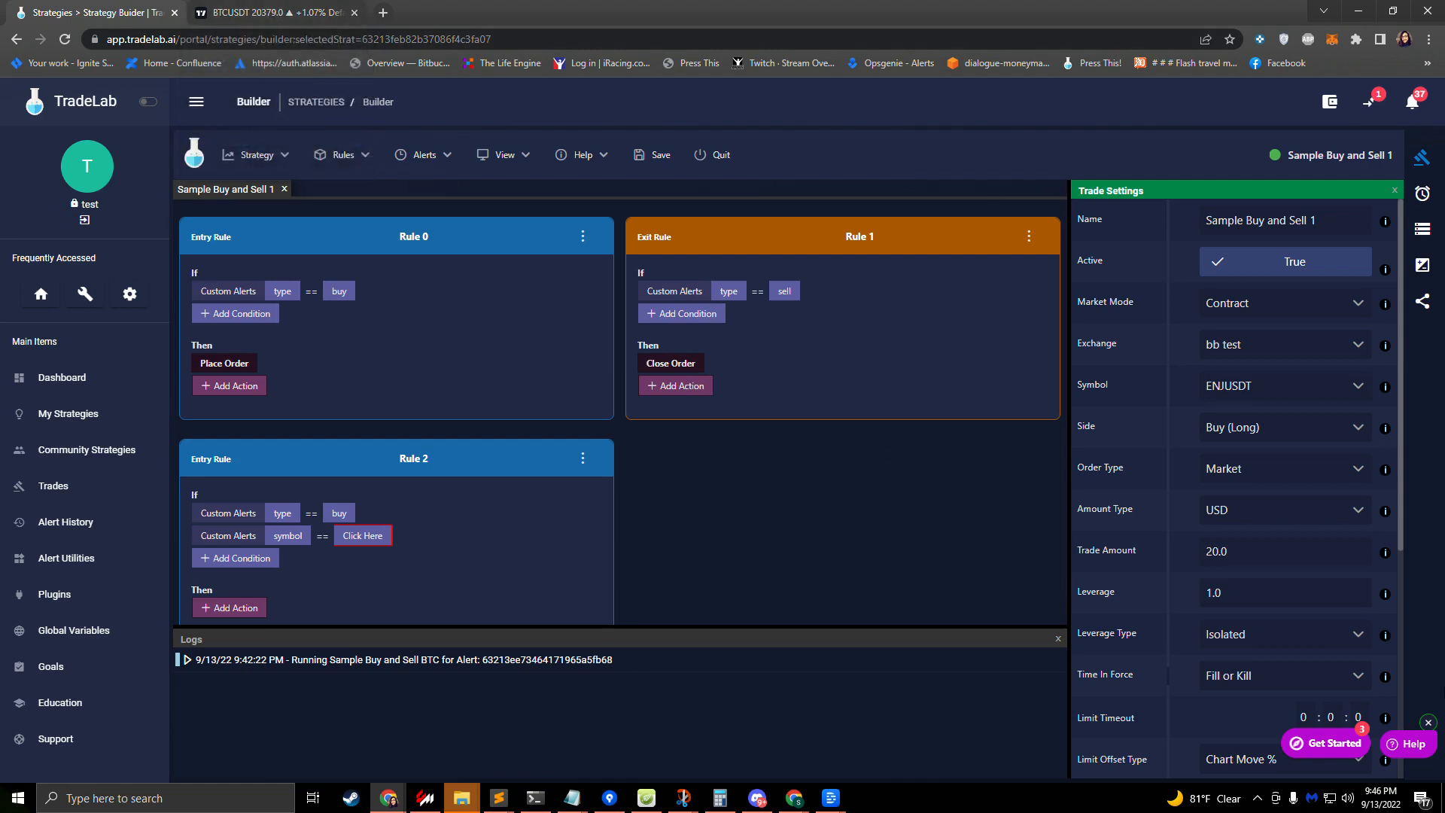
scroll(1197, 612, down, 5)
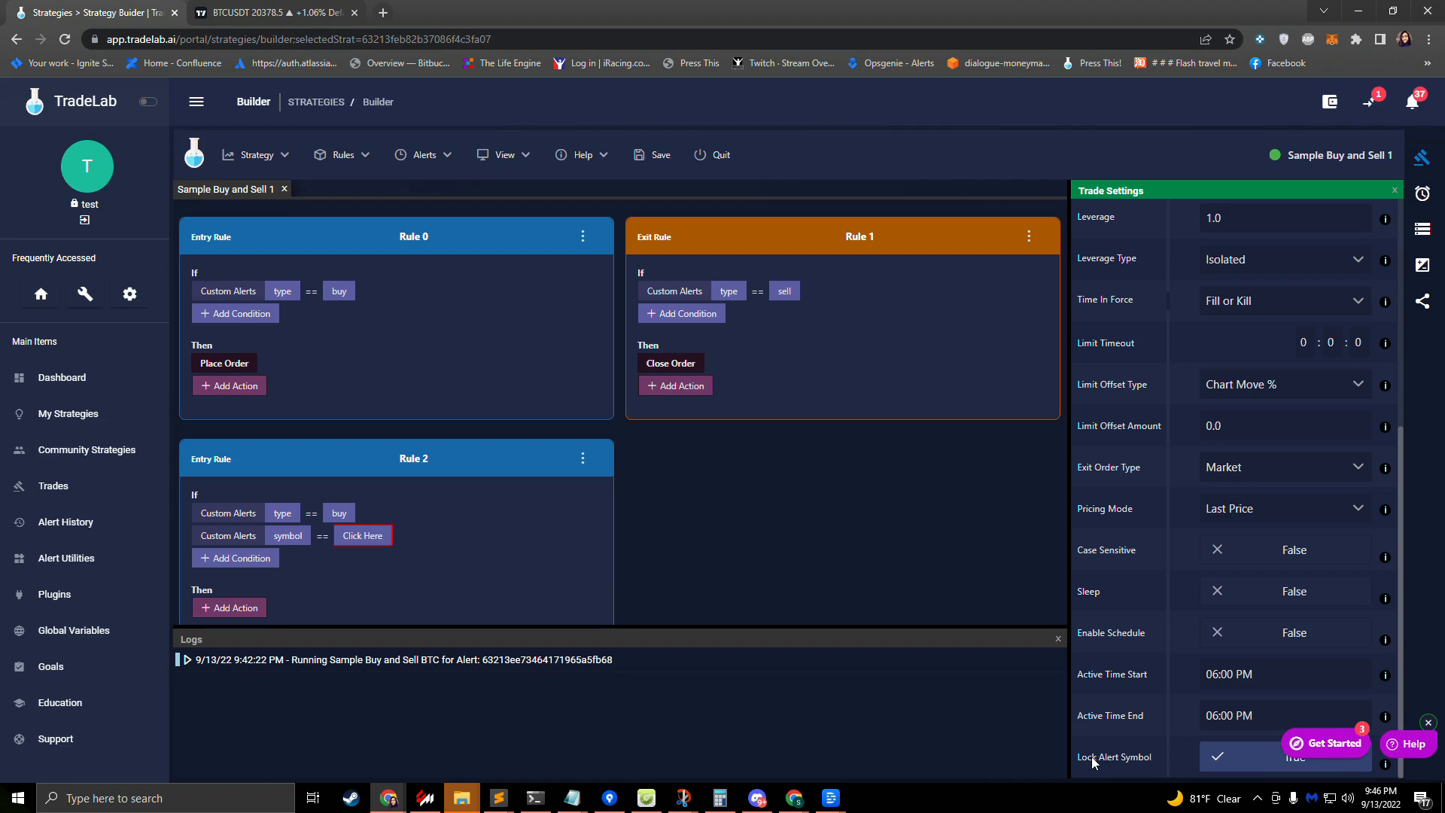
scroll(1093, 761, up, 5)
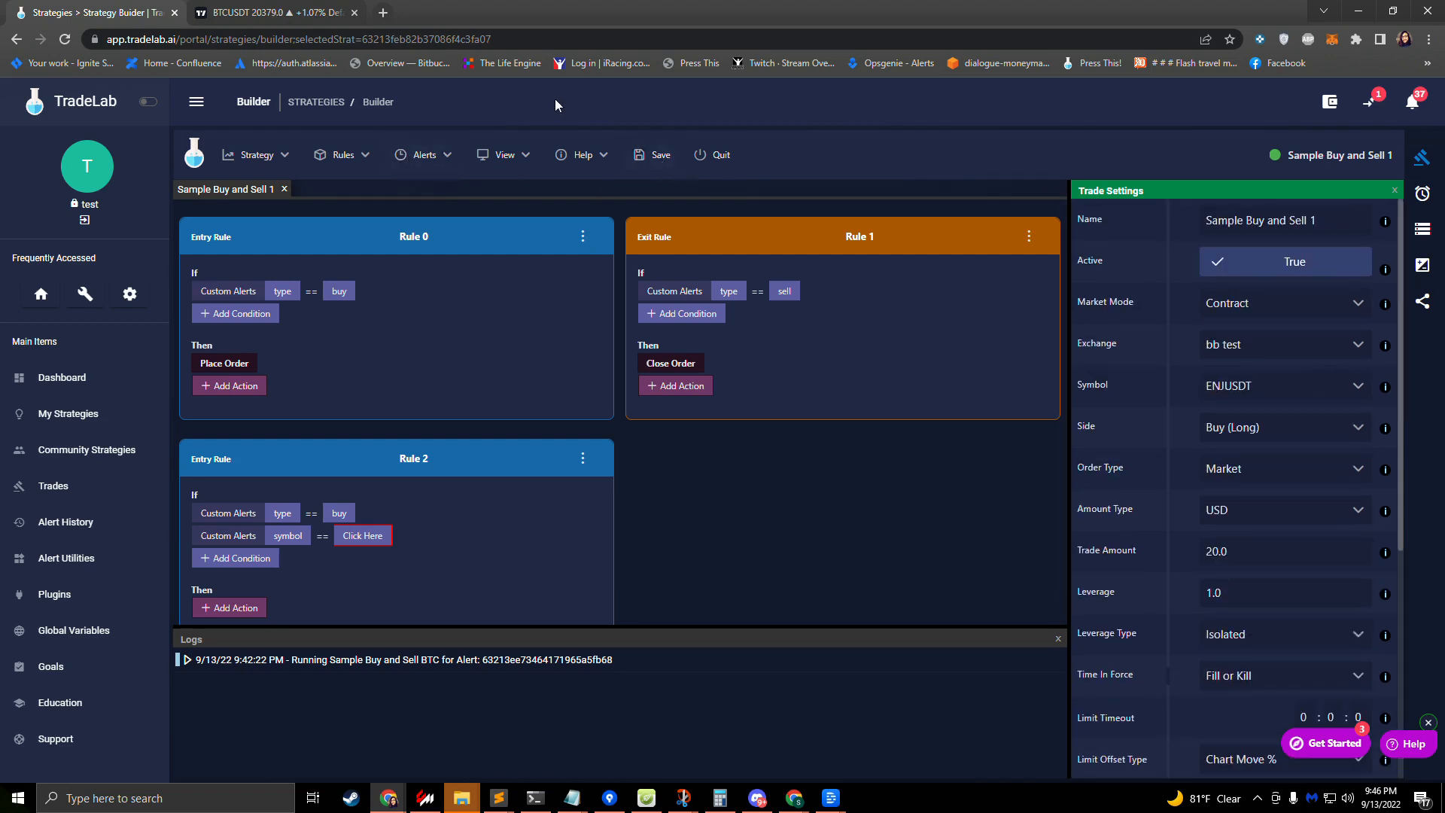
Examine the alert instructions for the Buy Alert of Sample Buy and Sell 1.
click(412, 158)
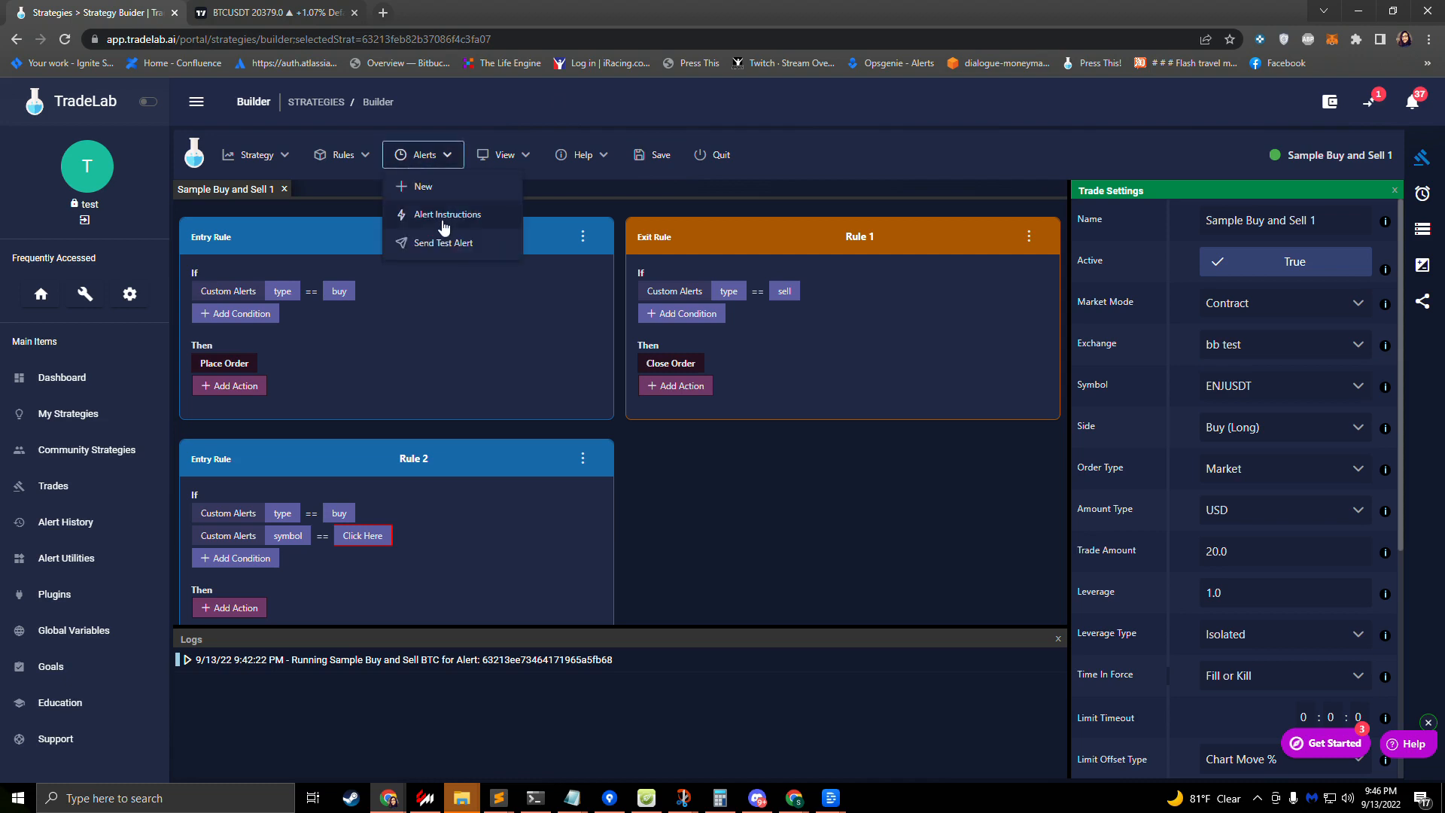
click(440, 221)
click(433, 430)
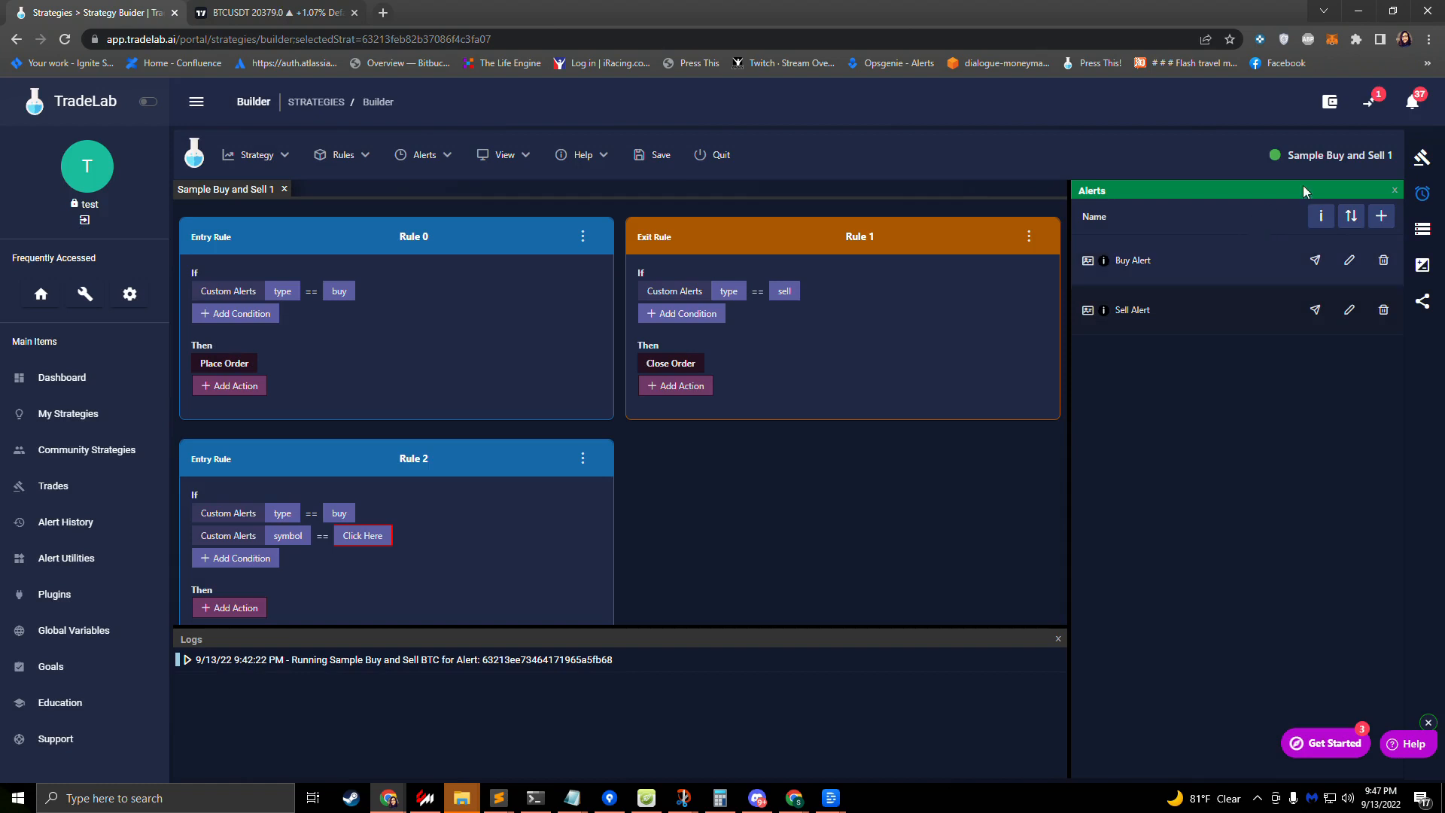
Copy the Buy Alert's {{ticker}} message from its alert settings into the BTCUSDT alert in TradingView and create that alert.
click(1348, 261)
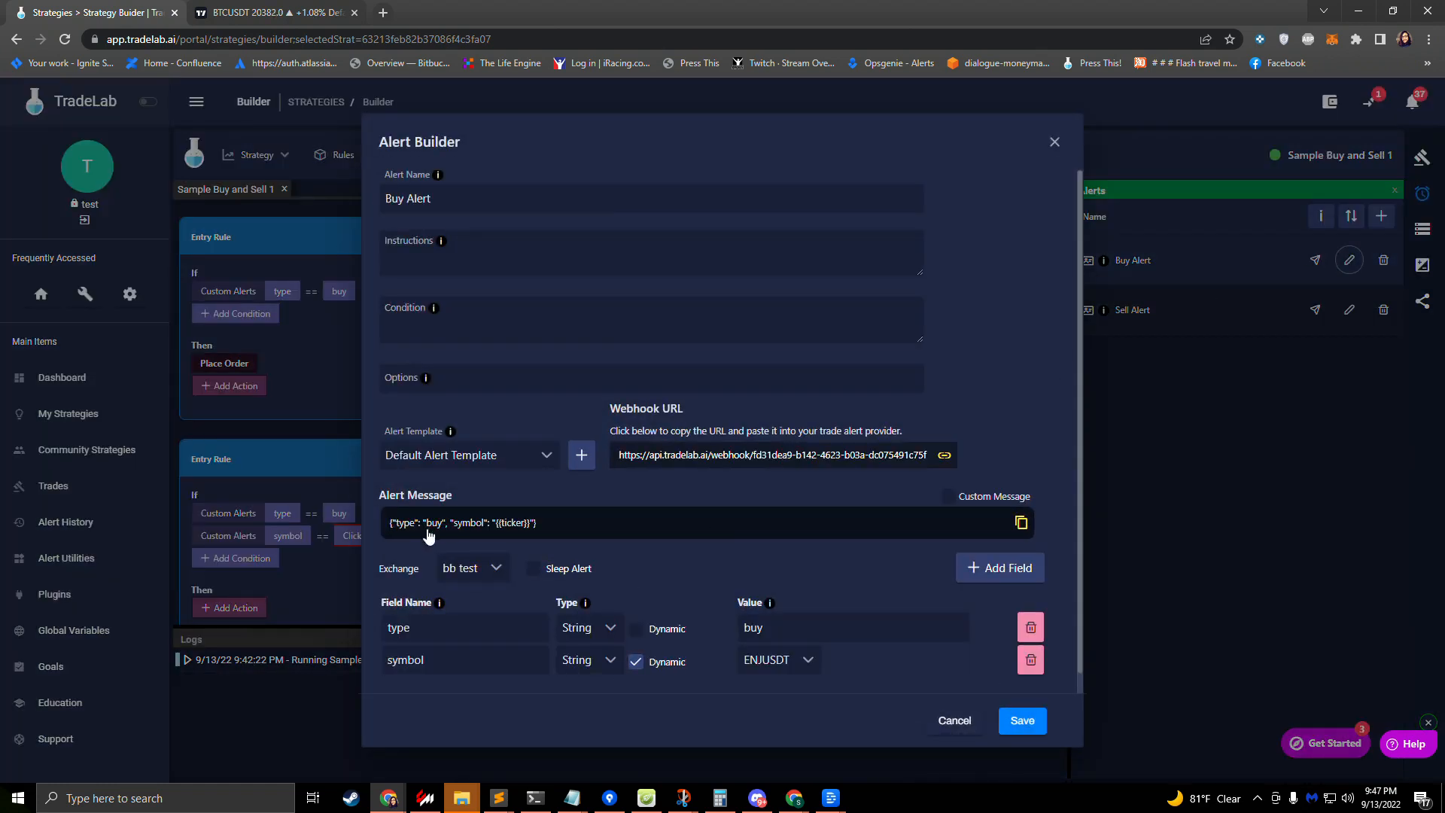
click(489, 531)
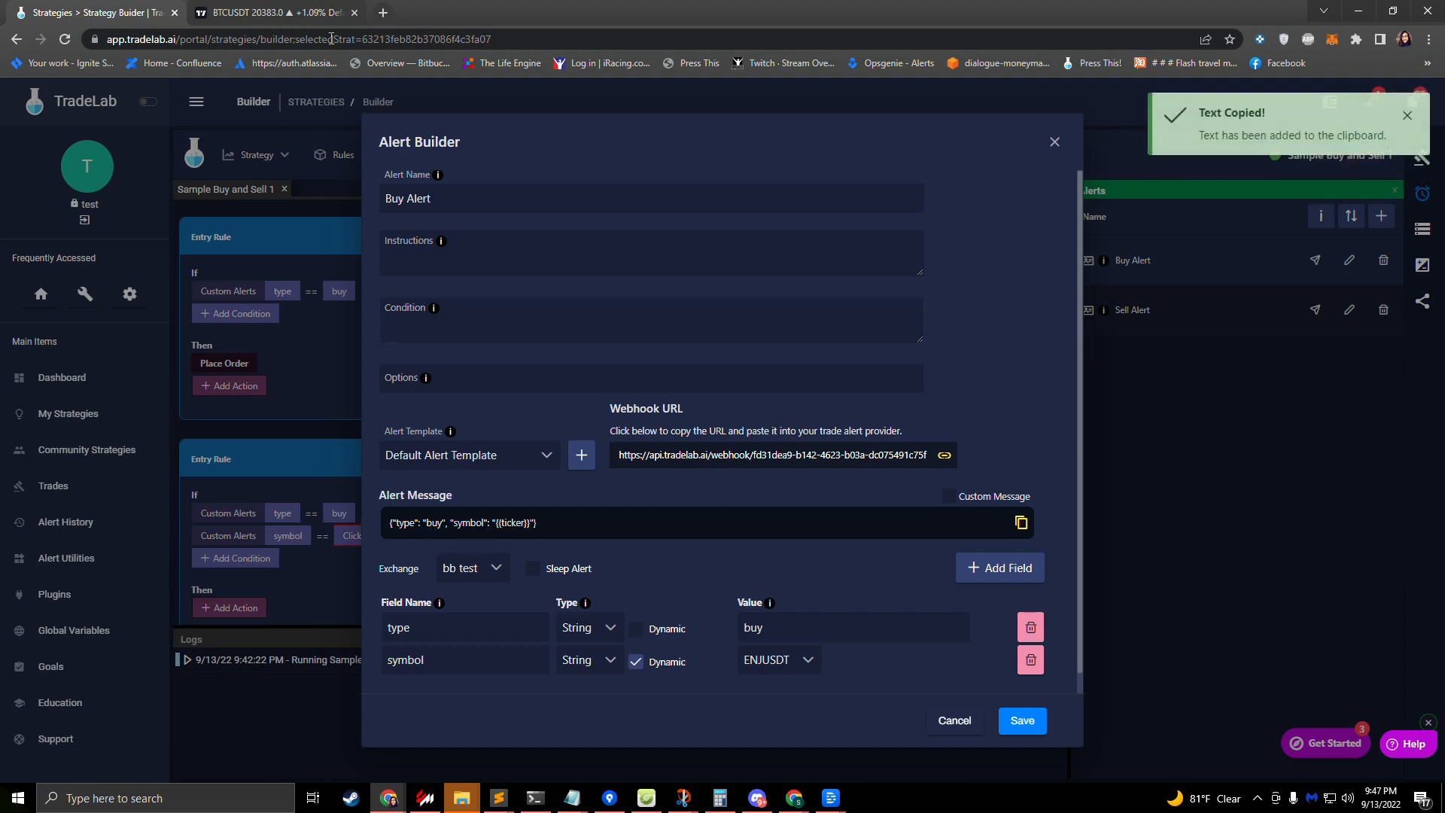
click(283, 11)
key(ctrl+a)
key(ctrl+v)
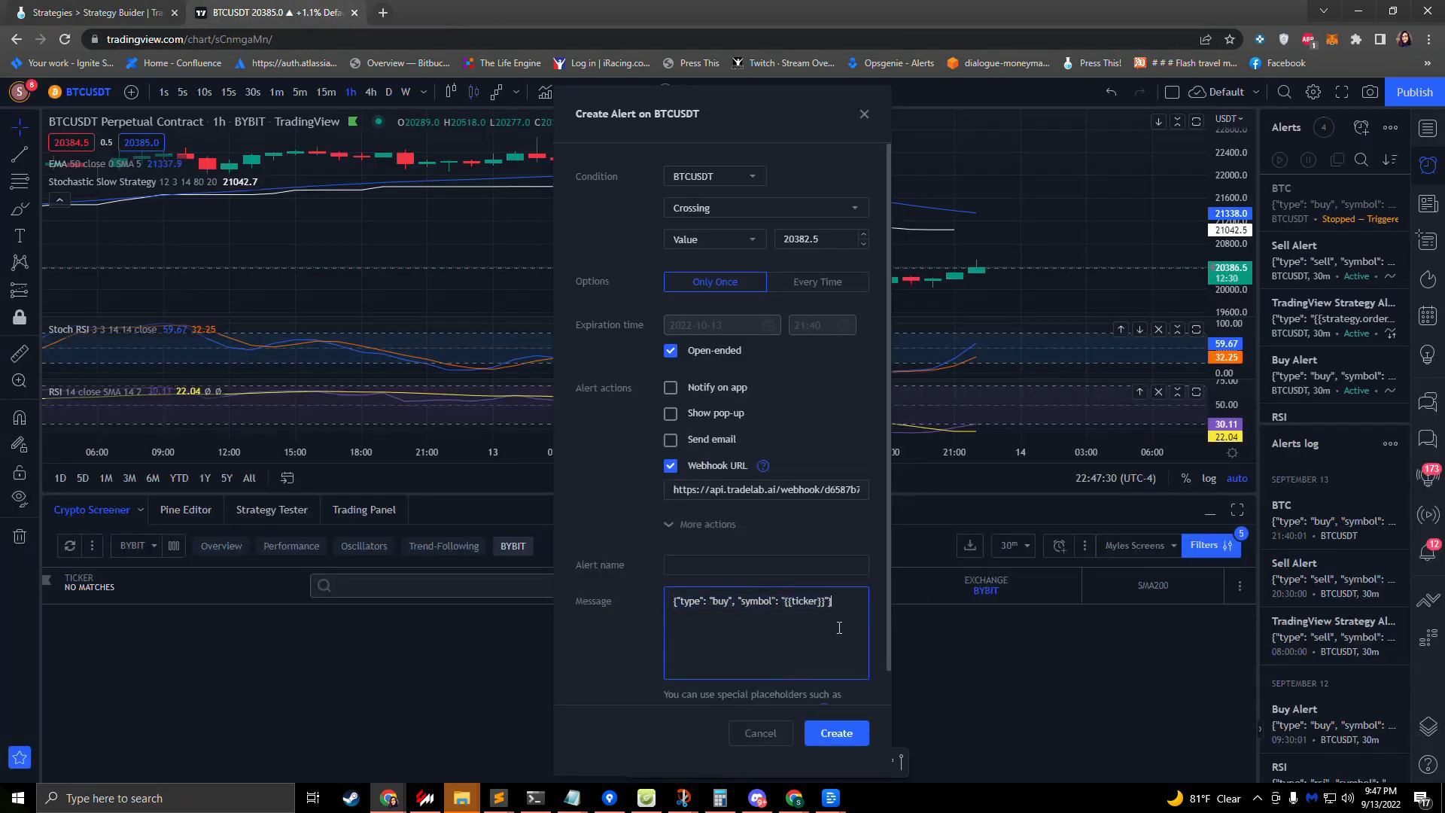
click(837, 734)
Change the chart symbol to BITUSDT and create an alert there with the copied {{ticker}} buy message.
click(88, 92)
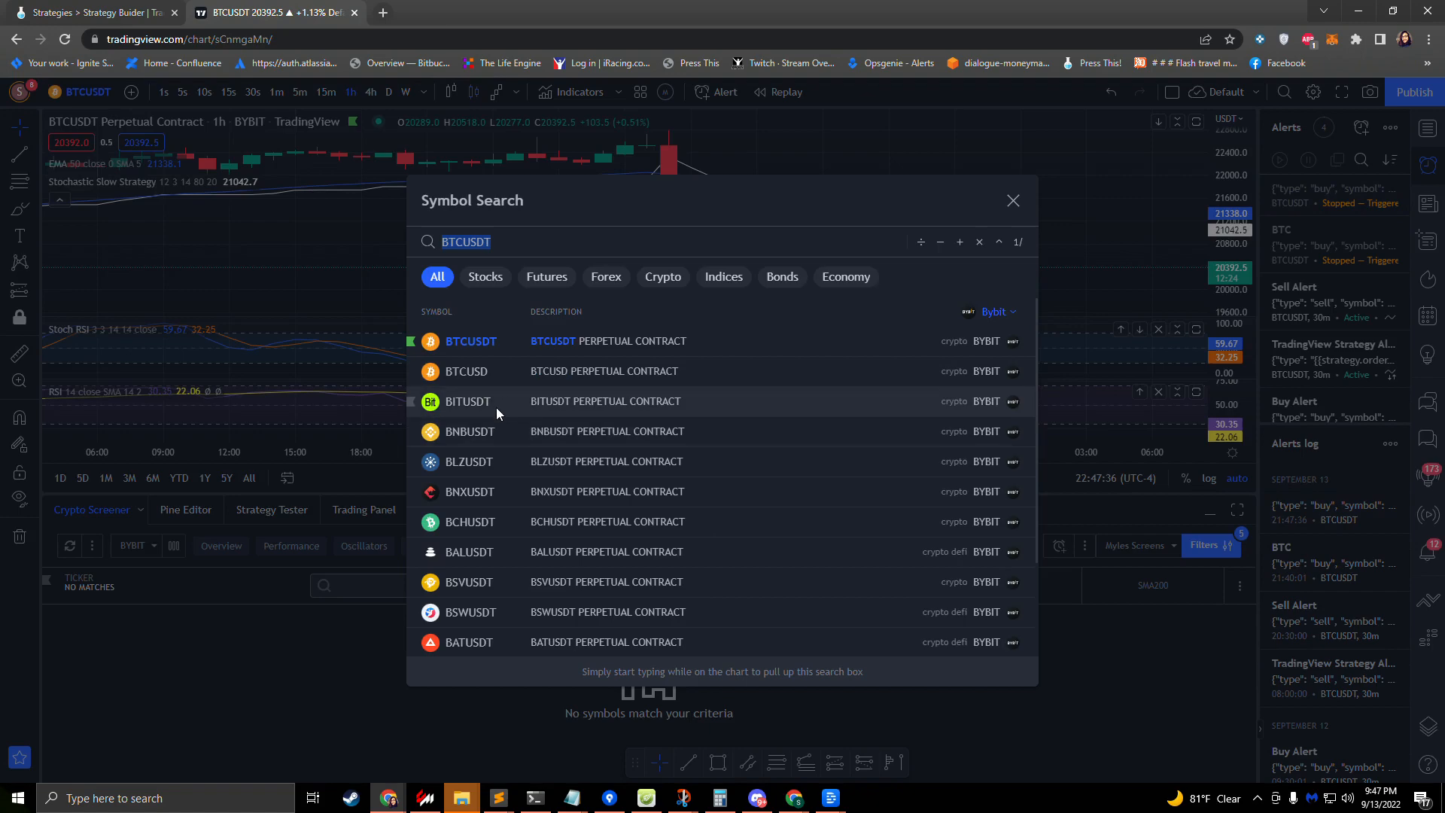
click(496, 408)
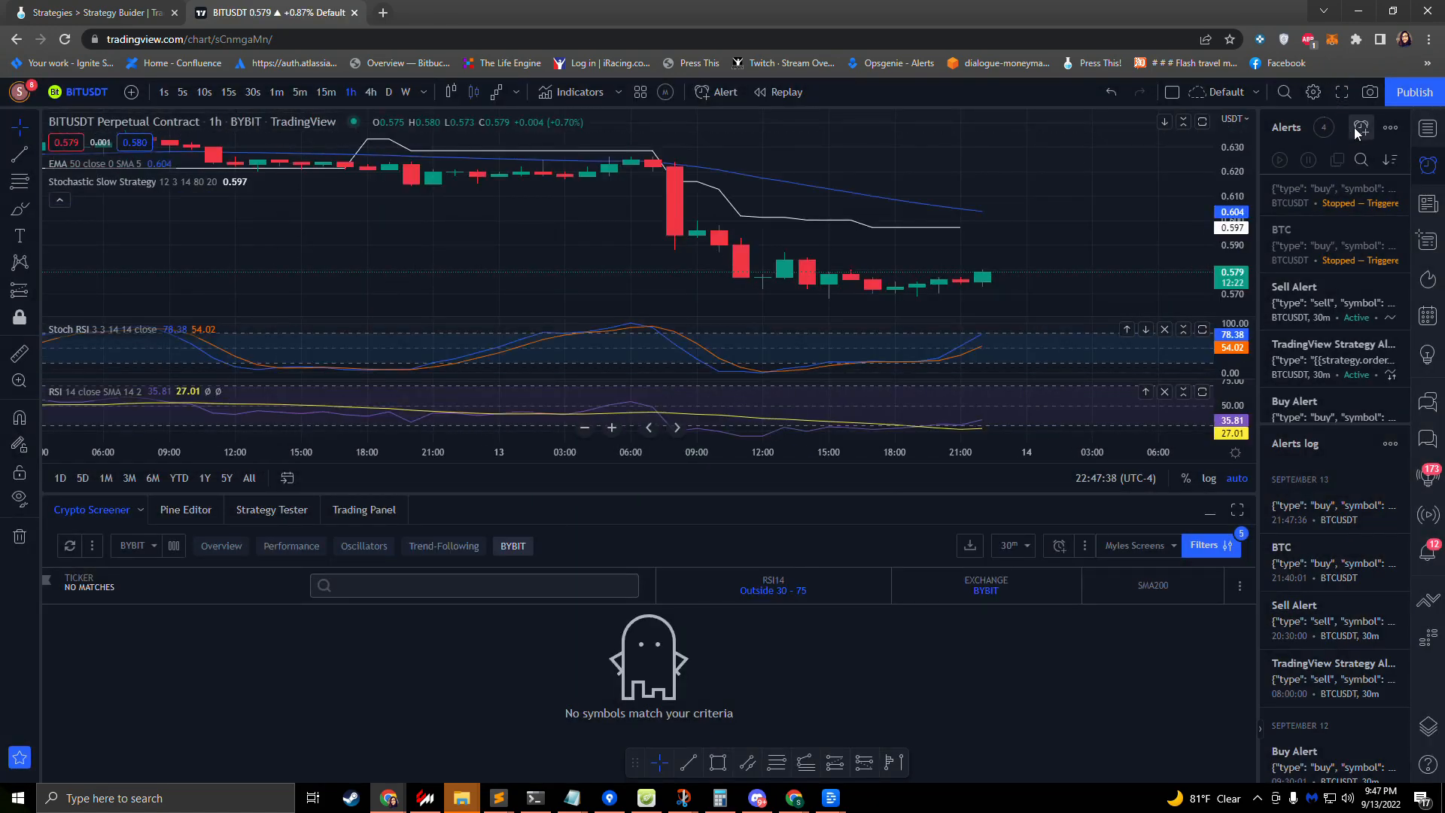
click(1359, 127)
click(745, 624)
key(ctrl+a)
key(ctrl+v)
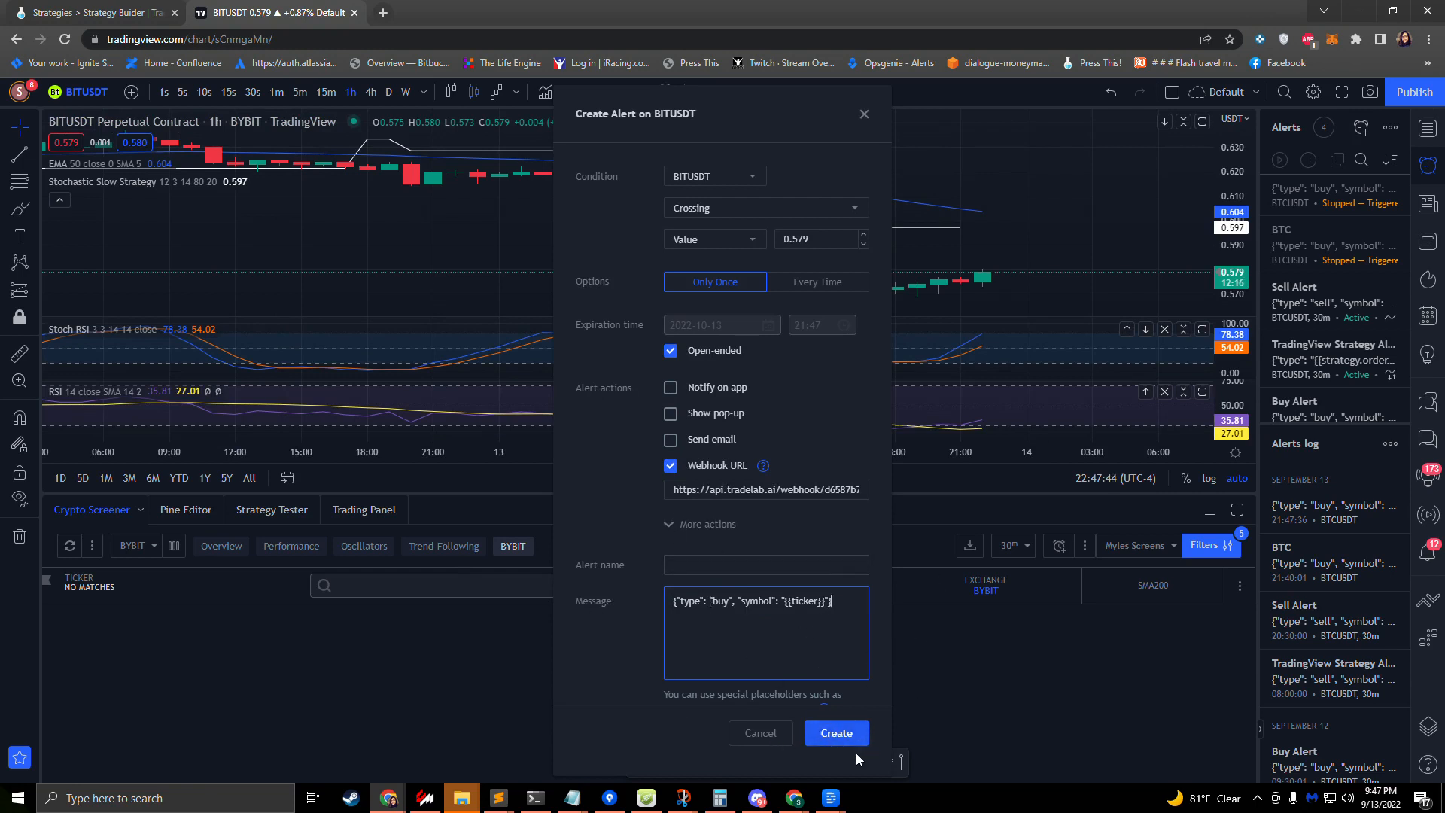
click(837, 734)
Change the chart symbol to BATUSDT and create an alert with the message {"type": "buy", "symbol": "{{ticker}}"}.
click(80, 92)
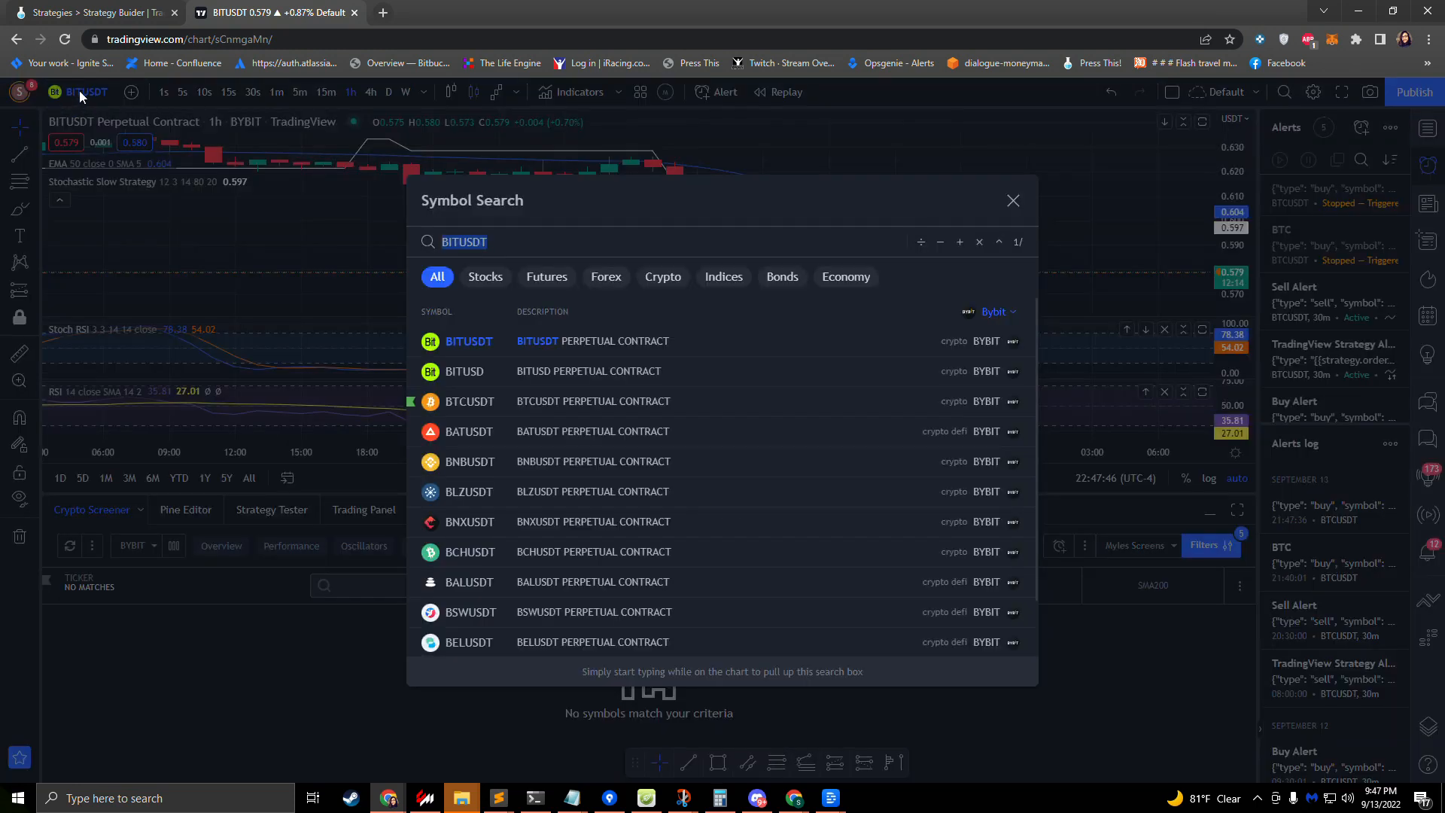
click(465, 430)
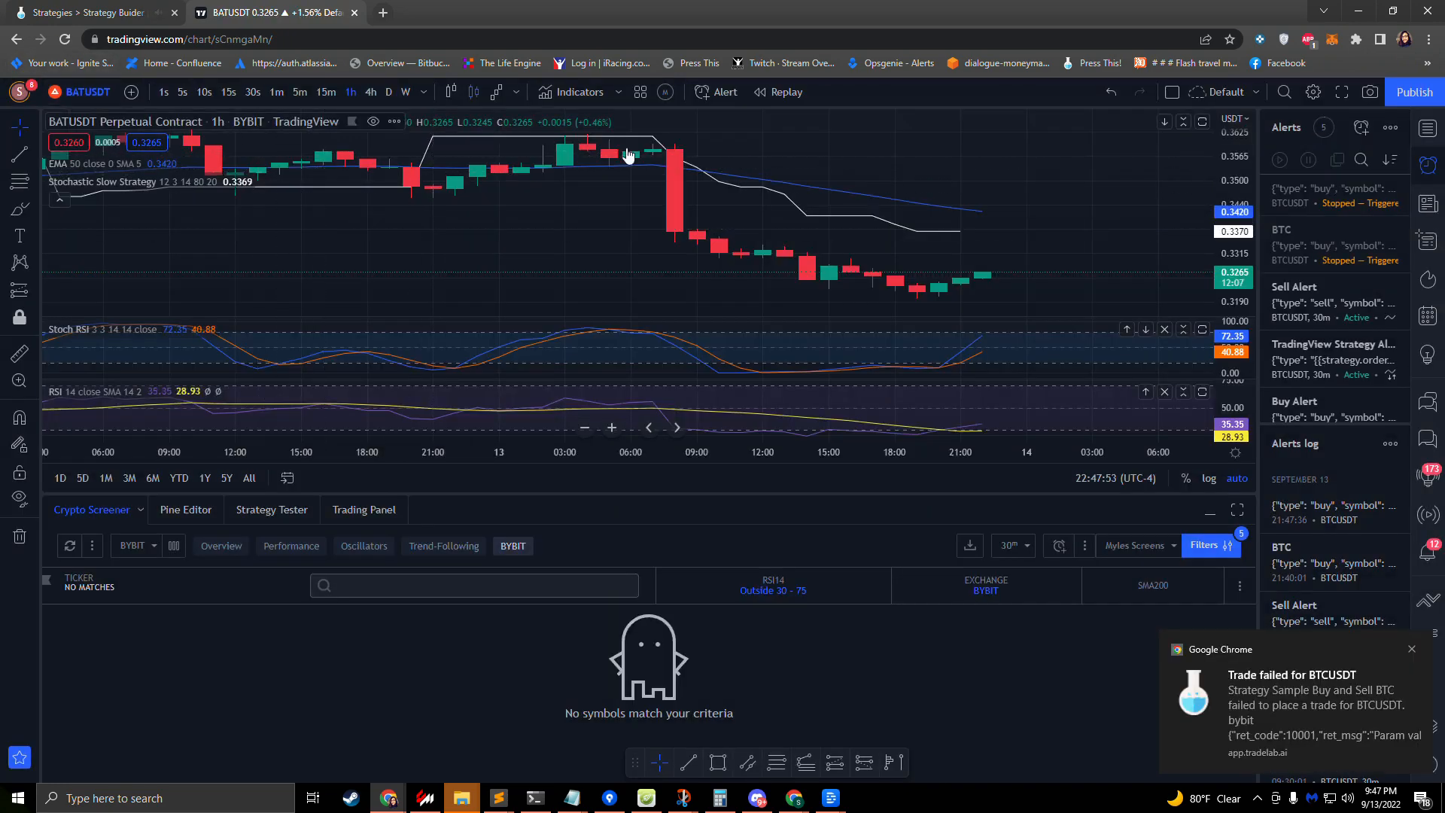
click(1361, 127)
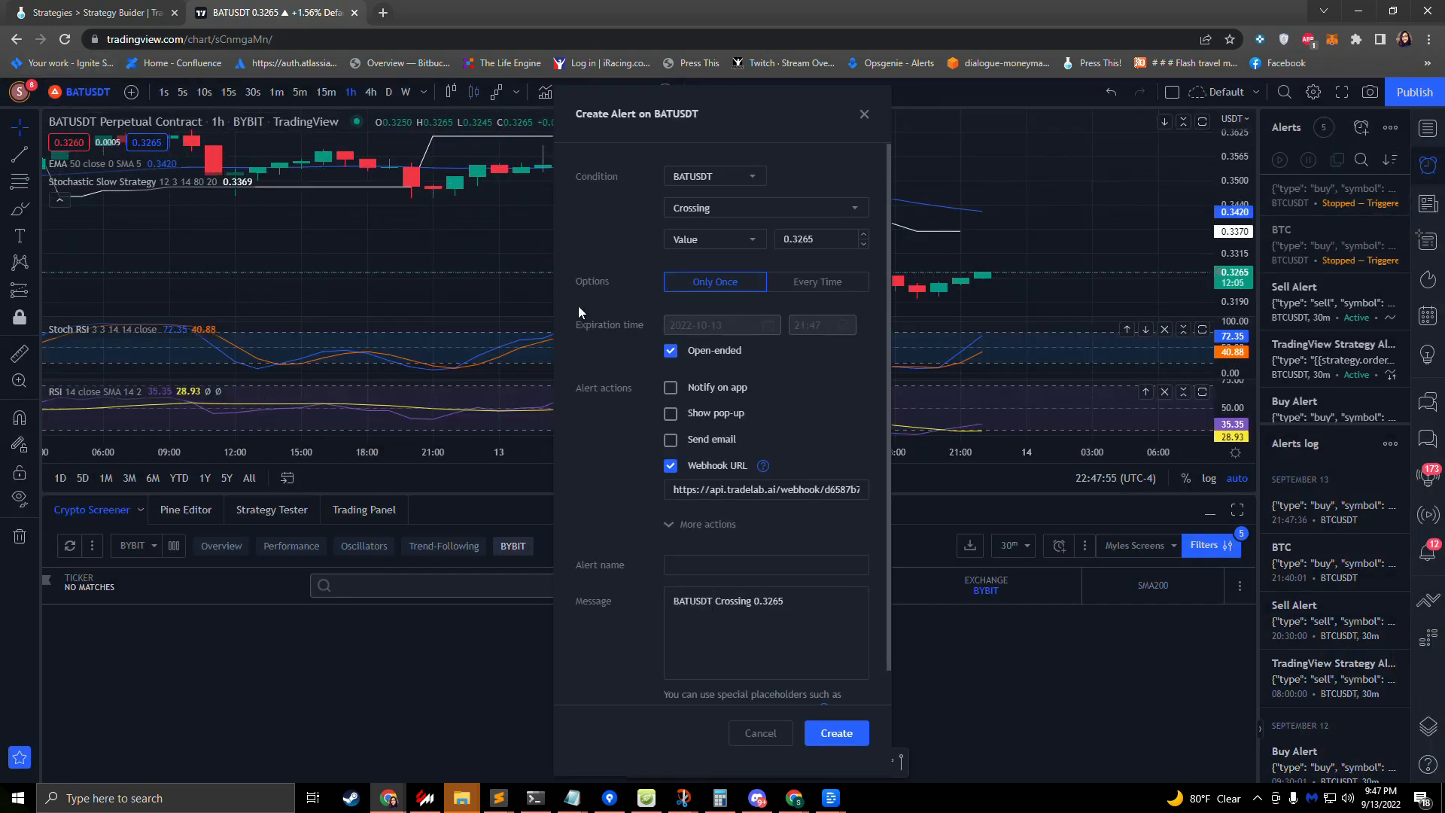
click(742, 626)
key(ctrl+a)
text({"type": "buy", "symbol": "{{ticker}}"})
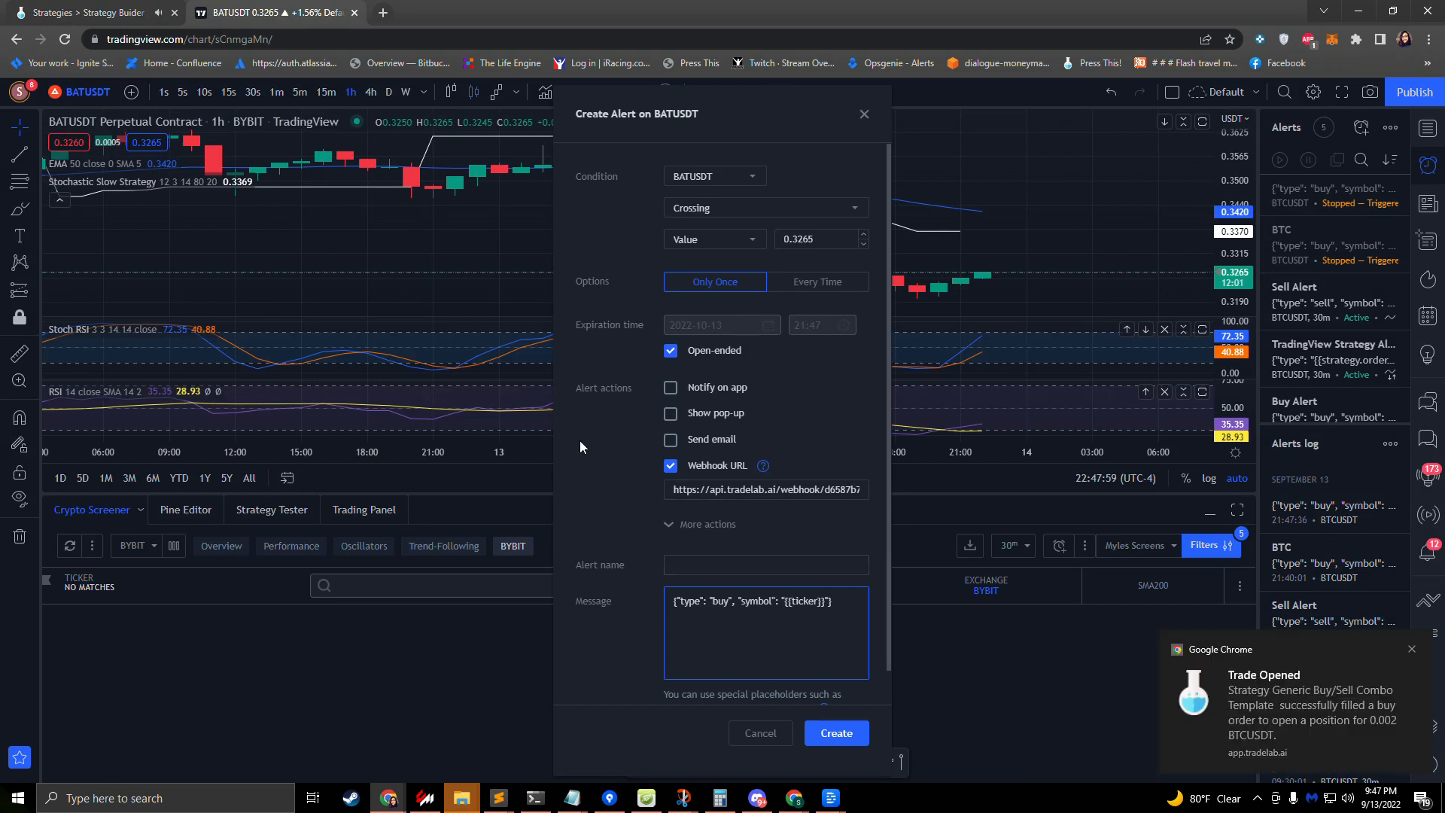
click(842, 738)
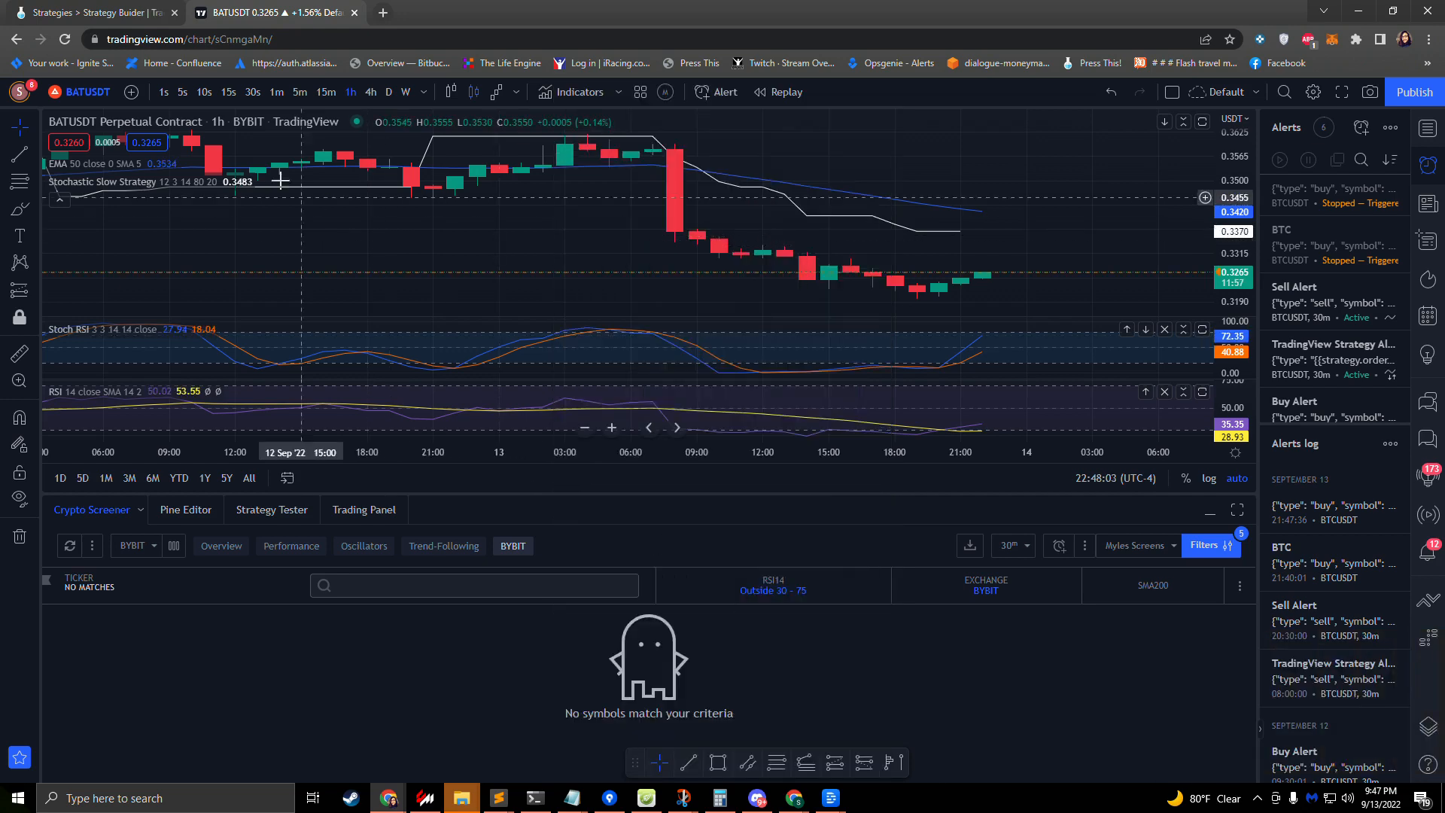
Switch to TradeLab and leave the strategy builder for the My Strategies list without saving.
key(ctrl+Tab)
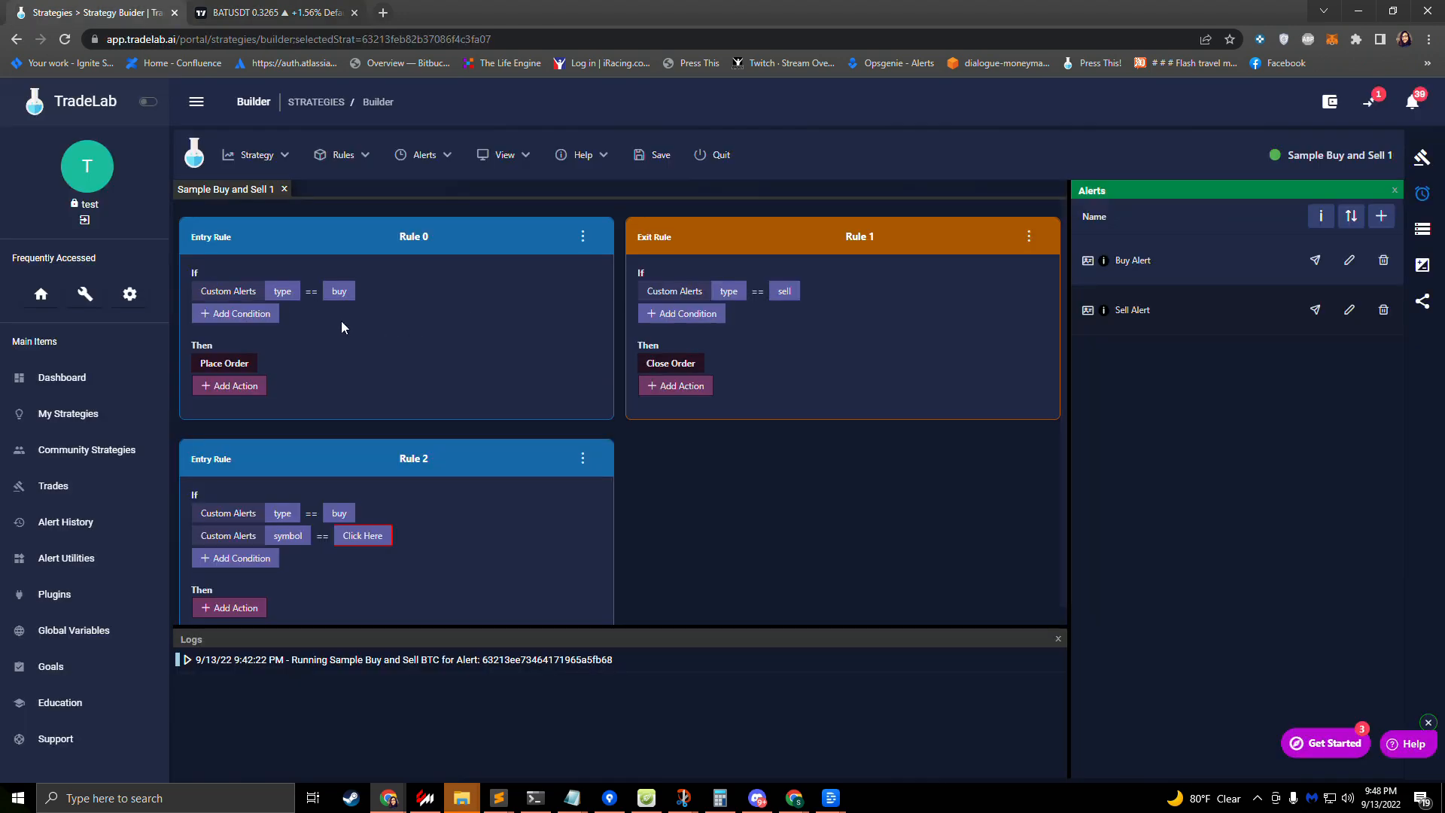
click(101, 412)
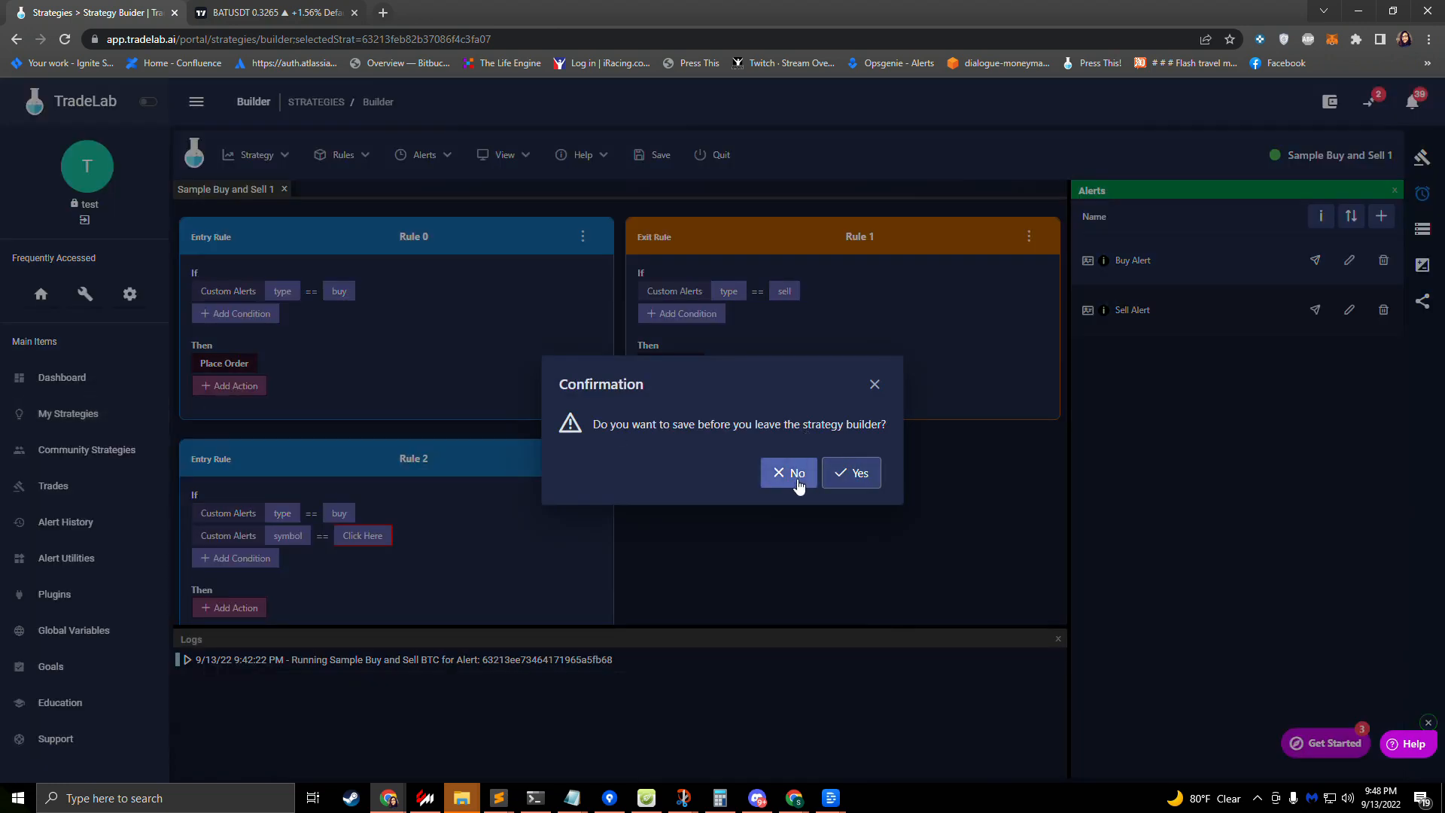
click(796, 475)
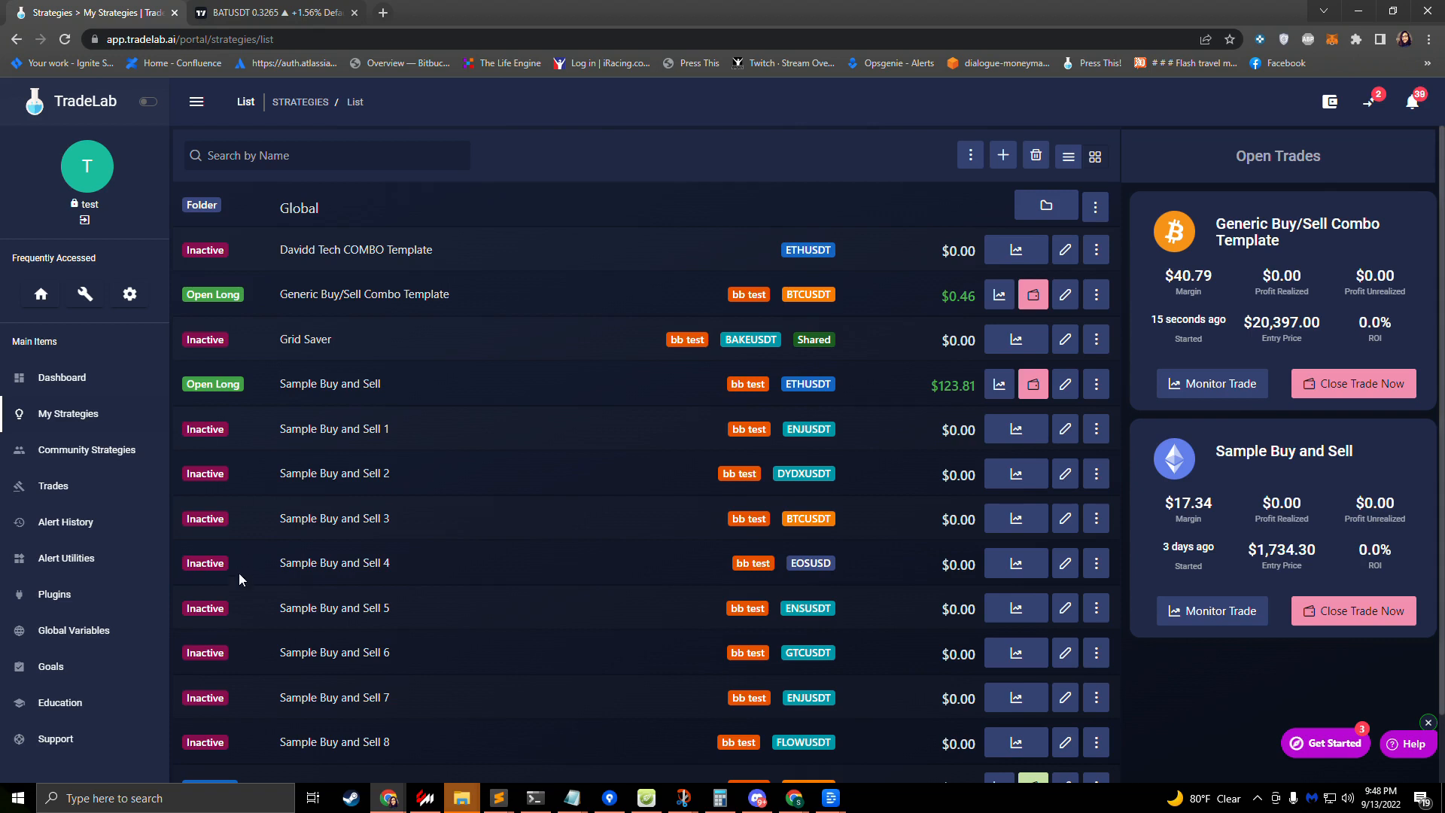
Activate the Sample Buy and Sell 2 strategy for DYDXUSDT in the strategy list.
click(1096, 428)
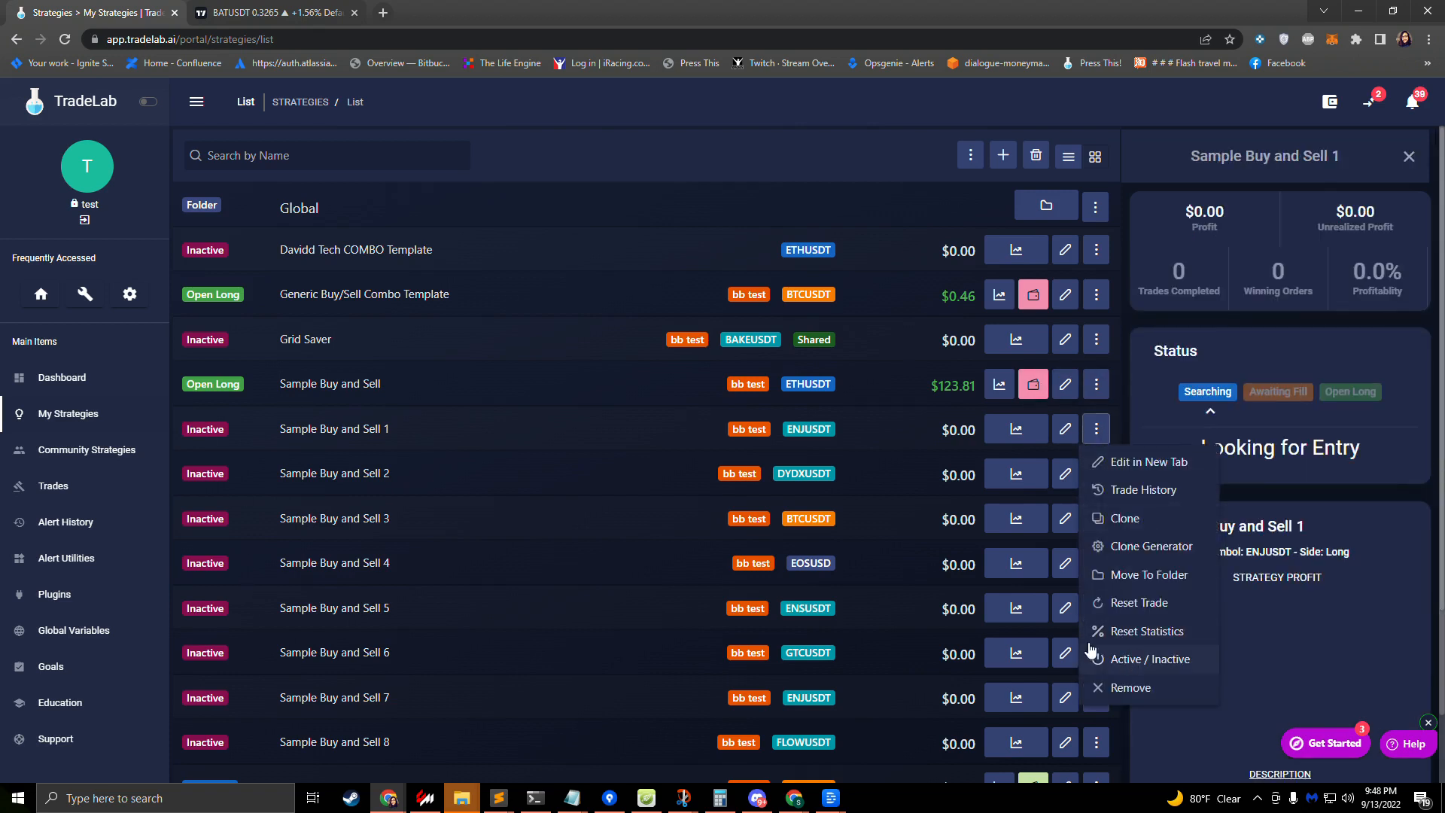
click(882, 473)
click(1096, 473)
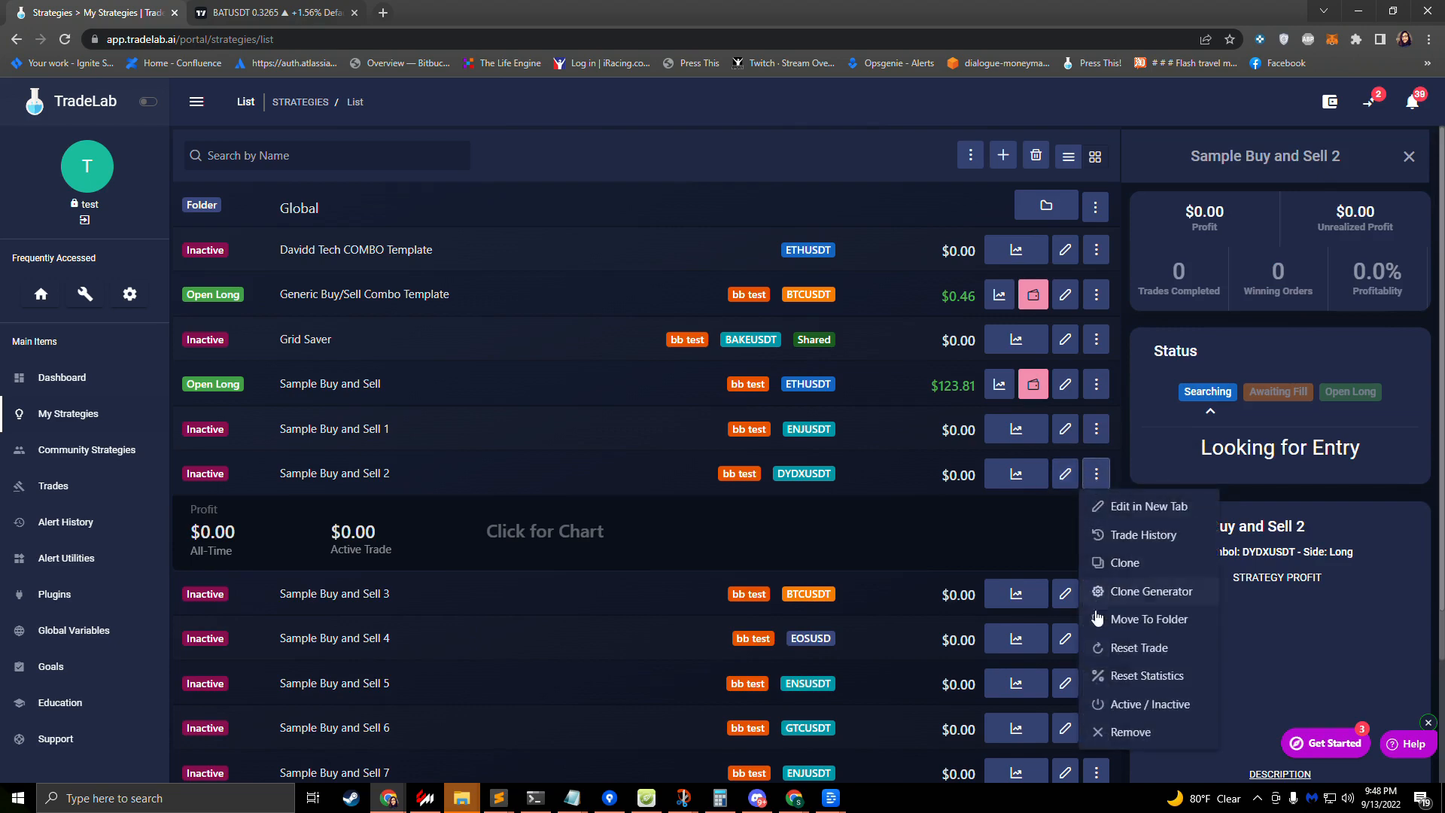
click(1112, 671)
click(795, 481)
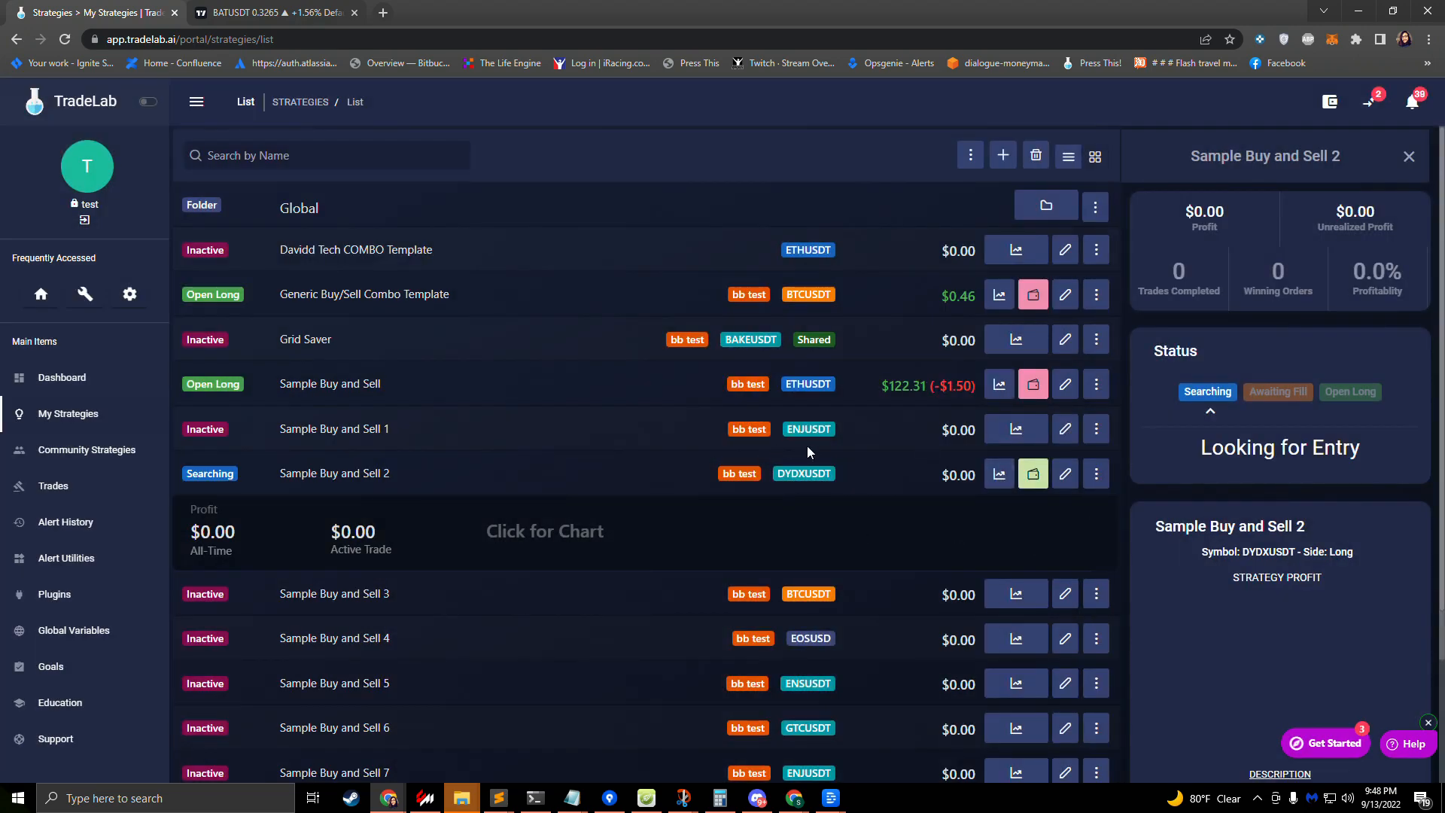
Activate the Sample Buy and Sell 3 strategy for BTCUSDT in the strategy list.
click(1097, 600)
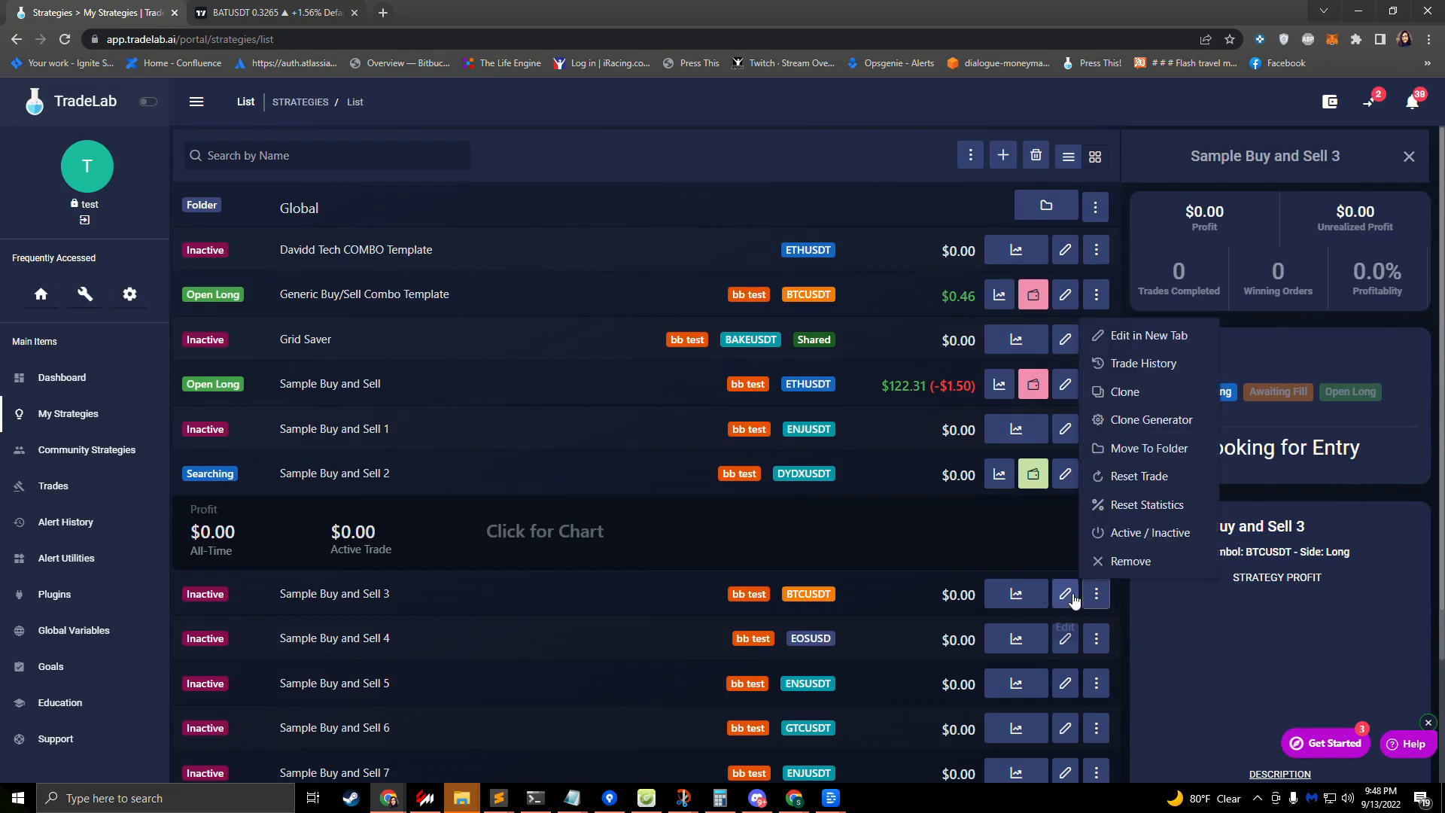
click(1138, 536)
click(790, 481)
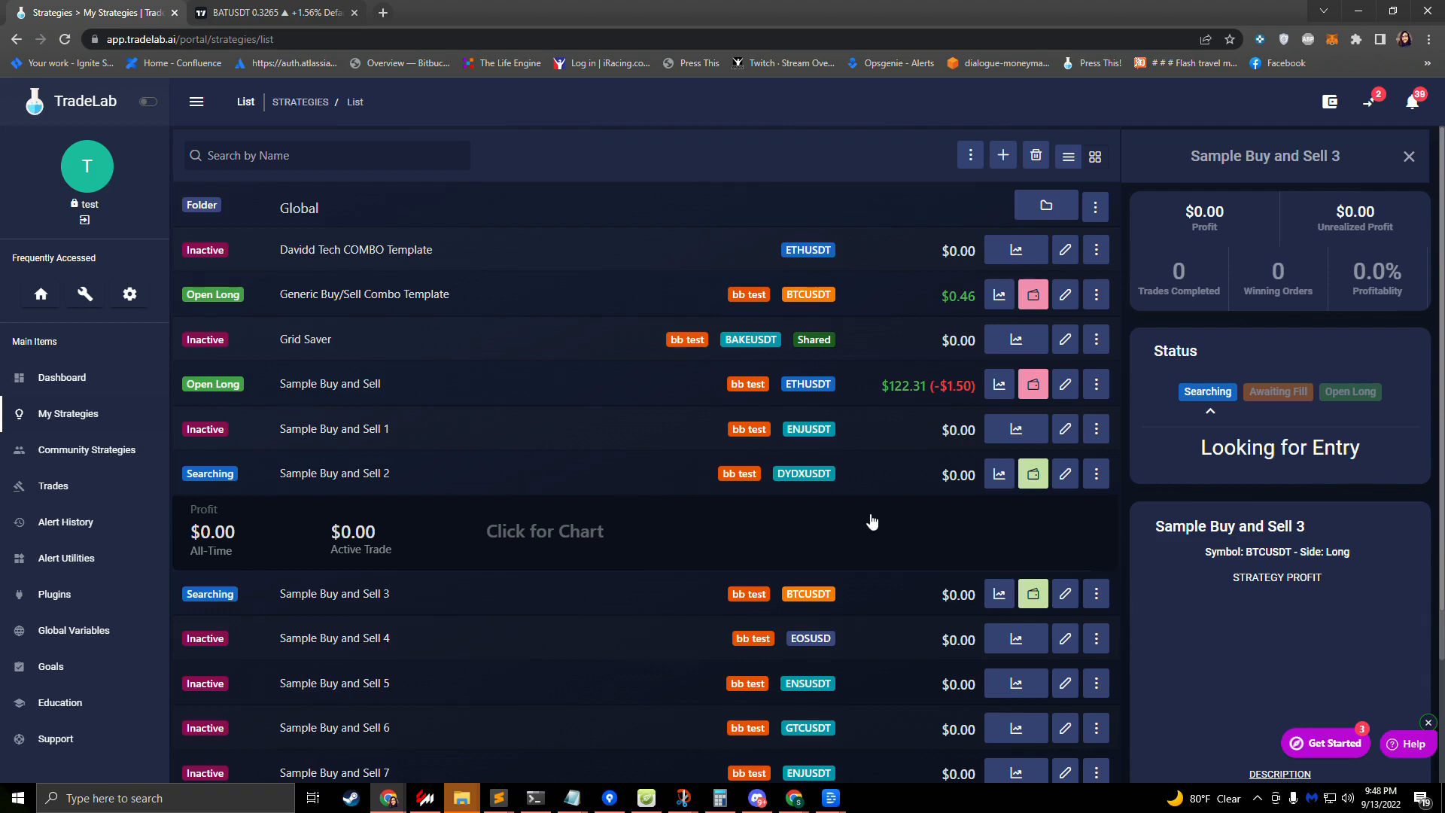
Open the TradeLab help window with suggested articles and the support ticket option.
click(1417, 743)
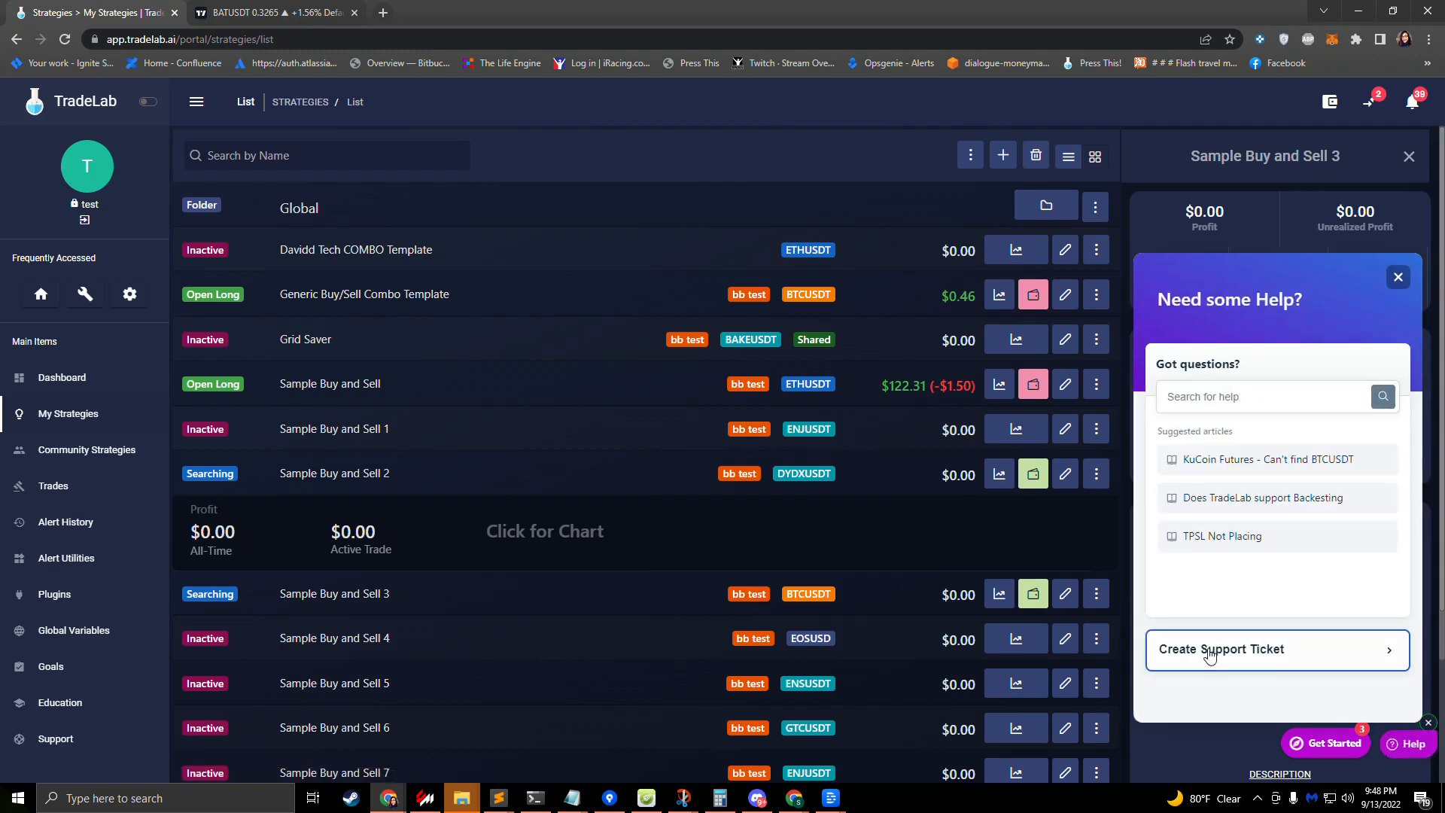